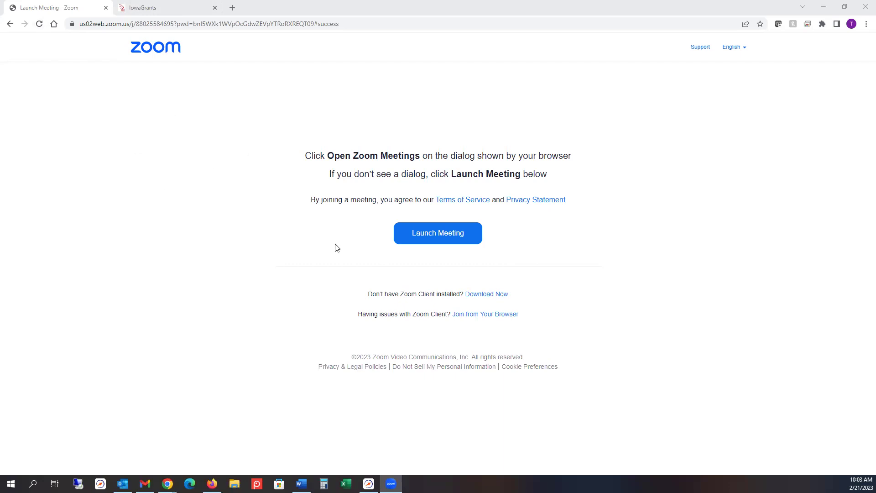
Switch to the IowaGrants site and search the current funding opportunities for "research".
click(189, 11)
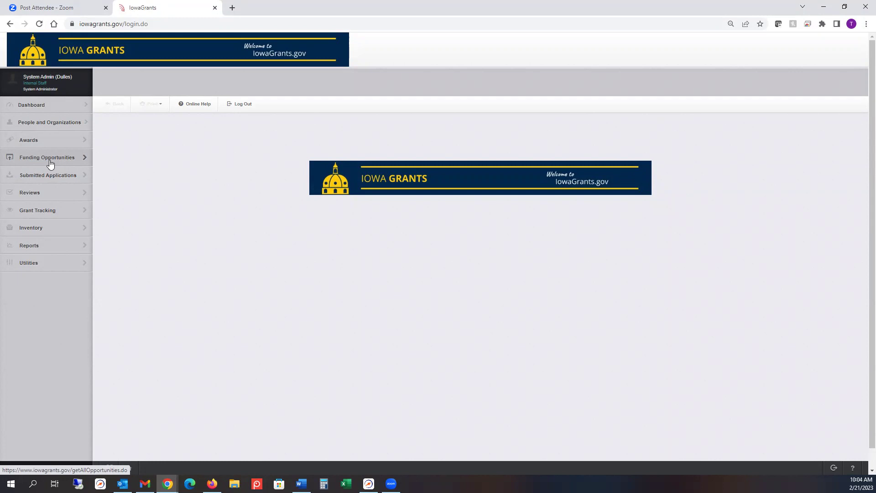
click(51, 165)
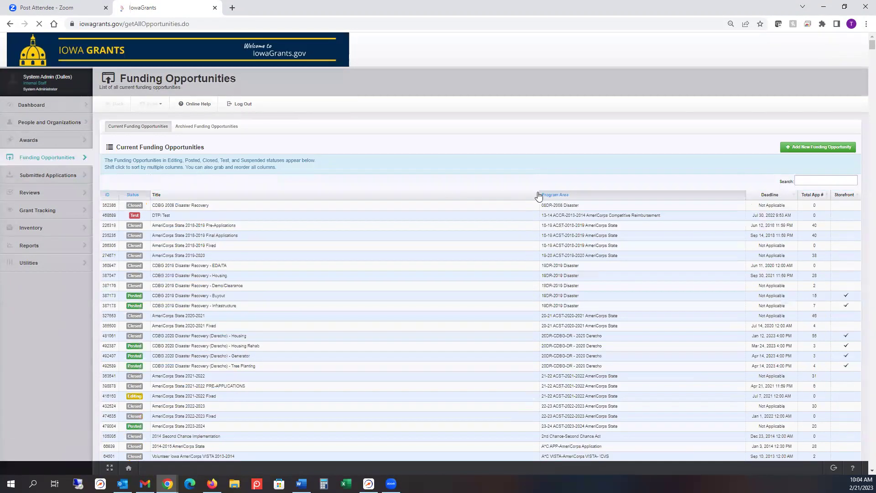
click(830, 180)
text(re)
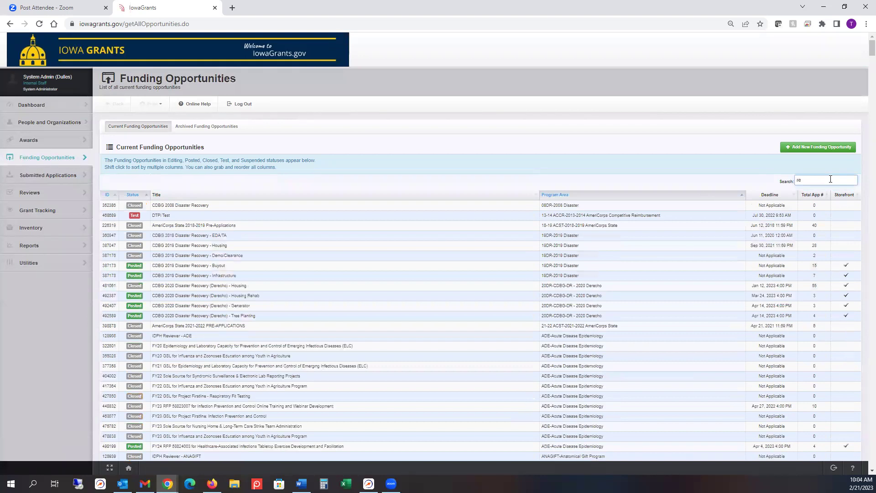
text(search)
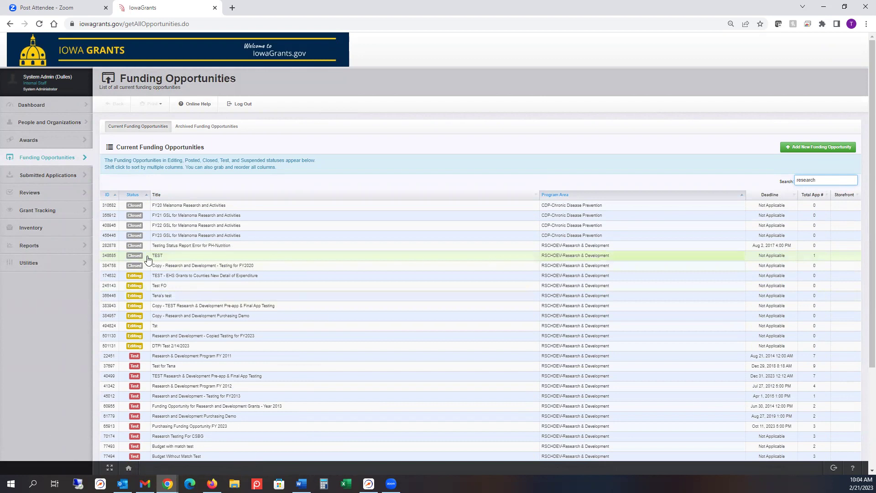
Open the application forms of the closed funding opportunity 348685 - TEST and preview its Cover Sheet-General Information form.
click(111, 259)
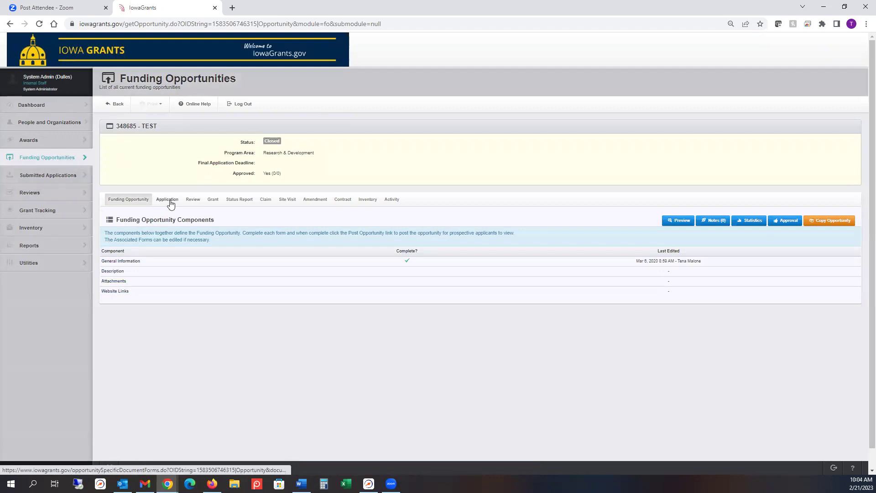
click(170, 203)
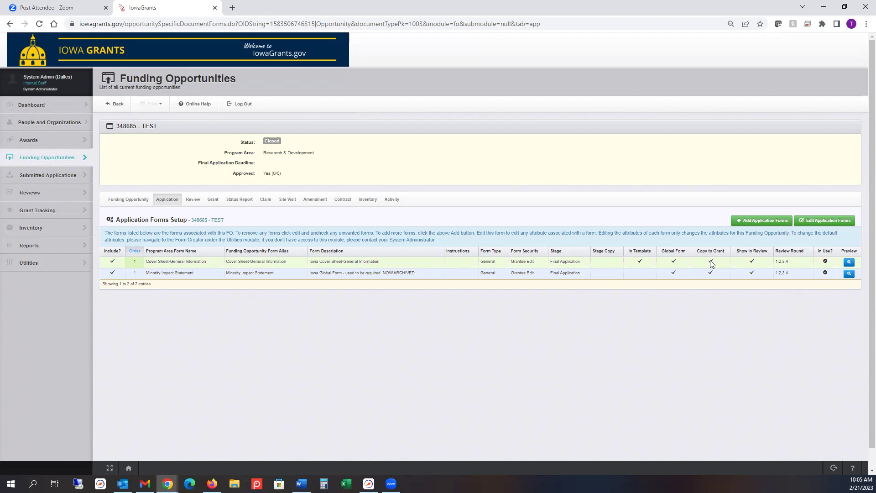
click(849, 264)
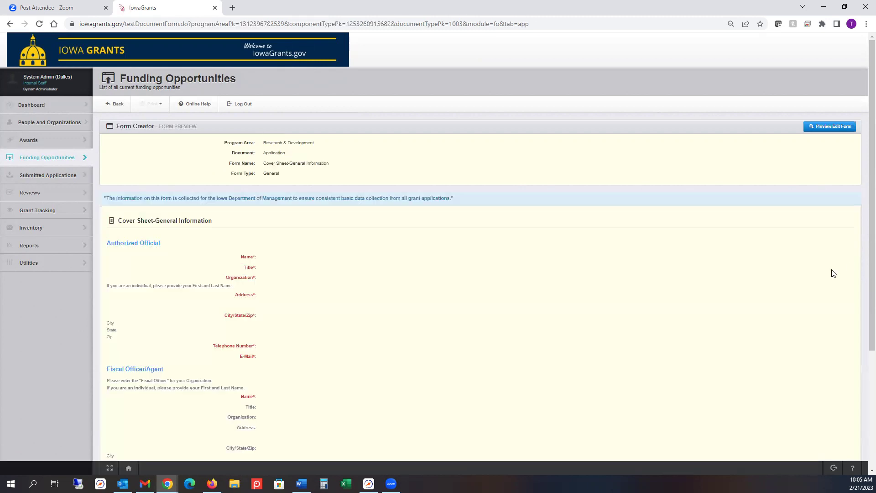
Go back from the form preview to the Research & Development application forms list and check the program area shown.
click(116, 105)
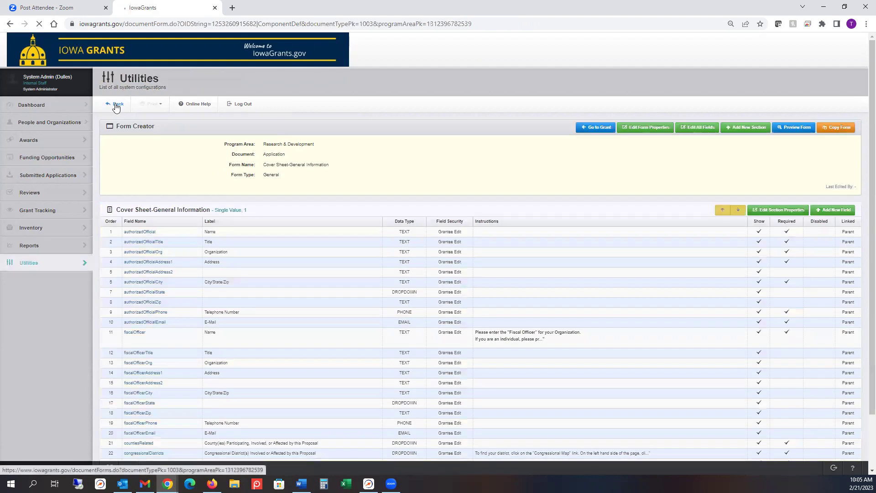
click(117, 105)
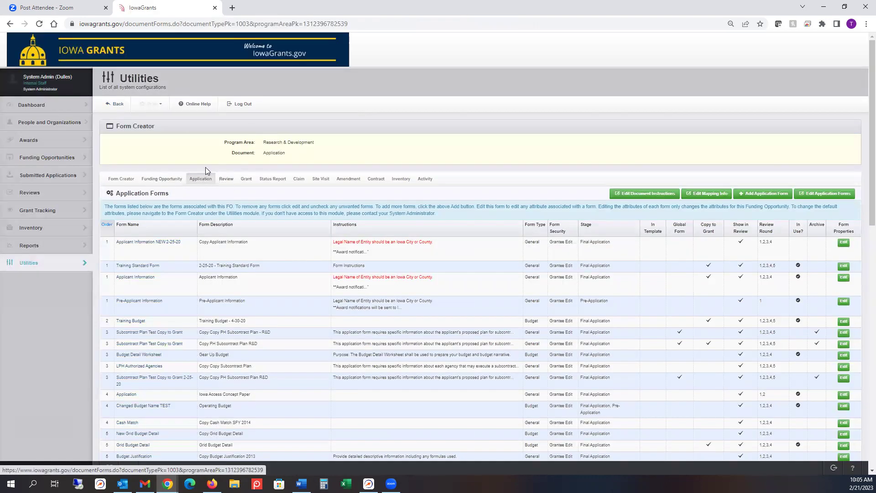
drag(145, 124, 119, 125)
click(123, 126)
drag(320, 144, 227, 135)
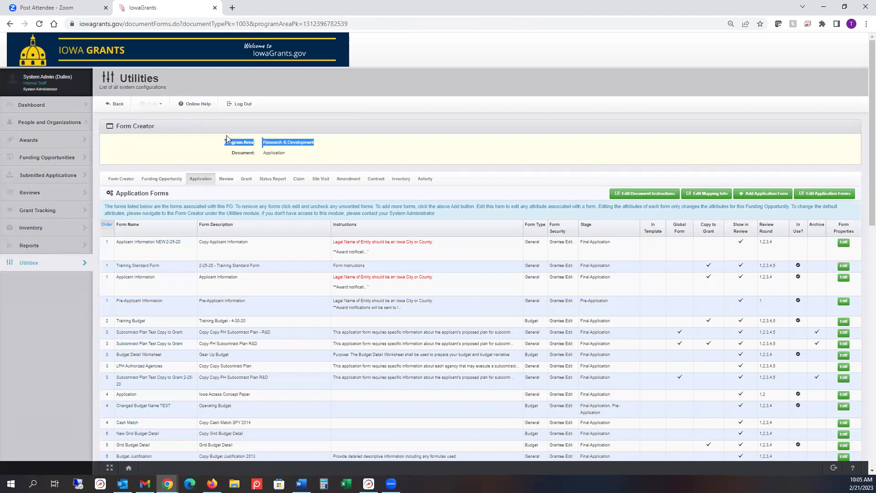
click(340, 144)
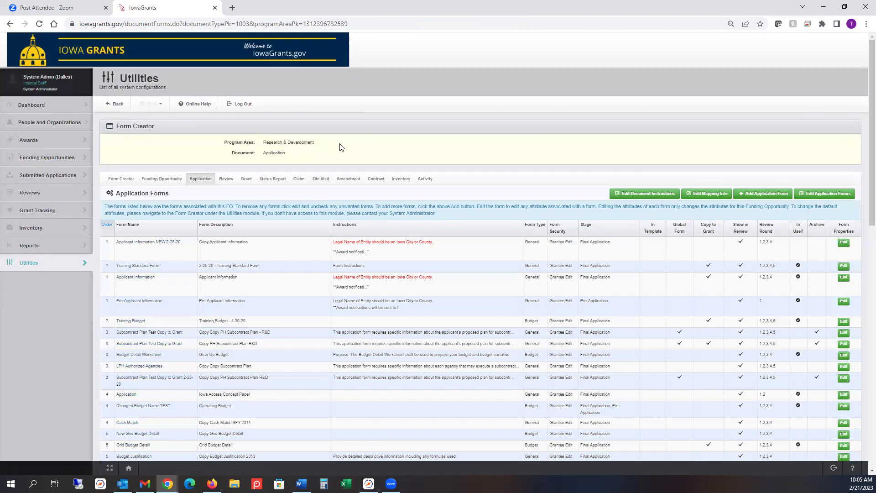
Sort the application forms to show those copied to grant first, and resynchronize the Training Standard Form with its grant form.
click(708, 230)
click(708, 230)
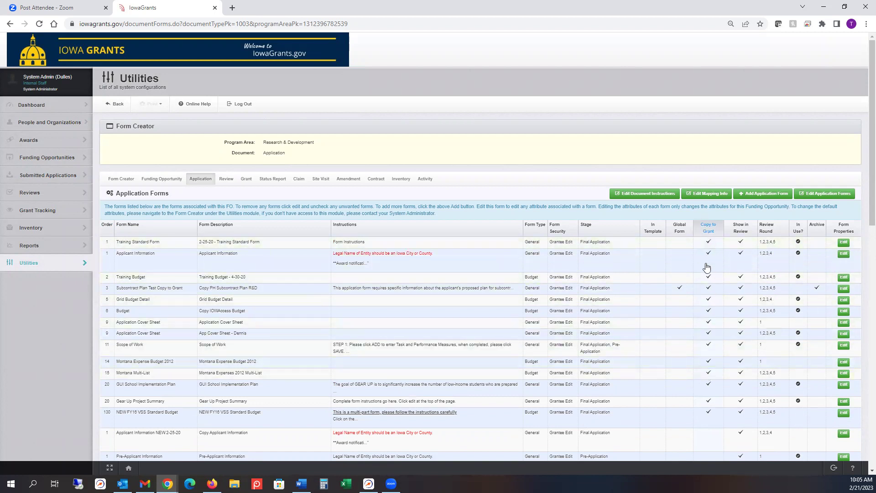
click(246, 245)
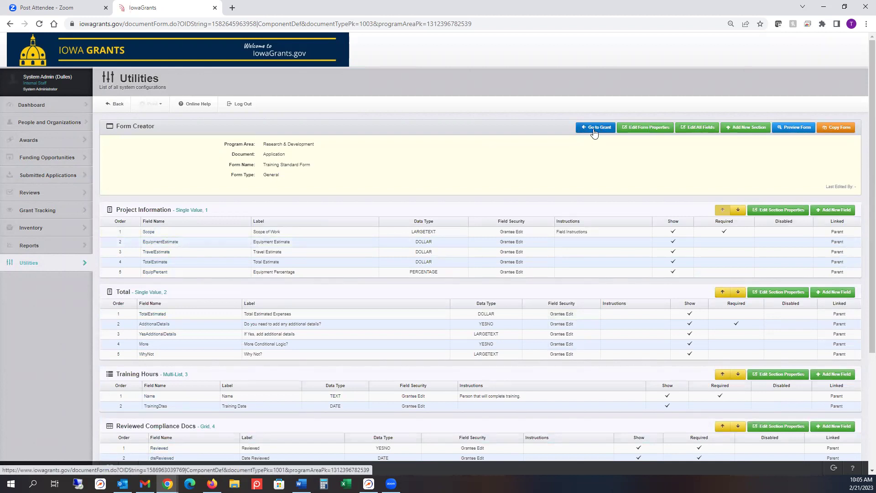
click(643, 129)
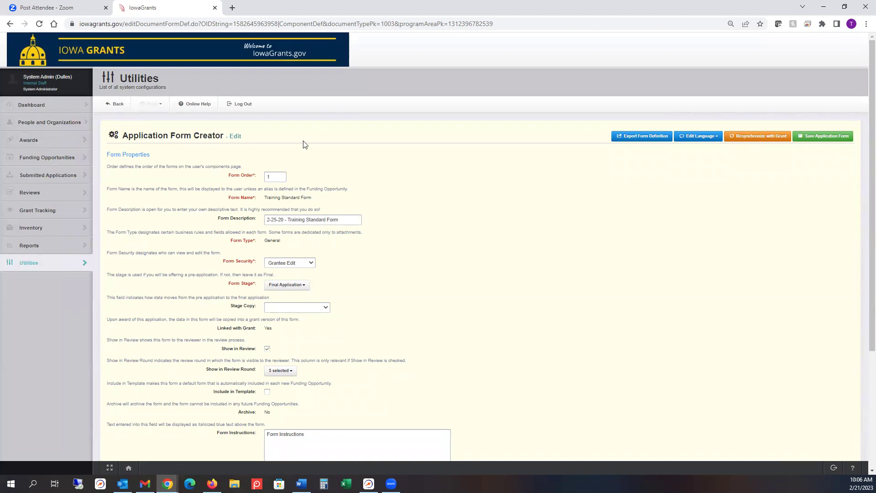
click(754, 141)
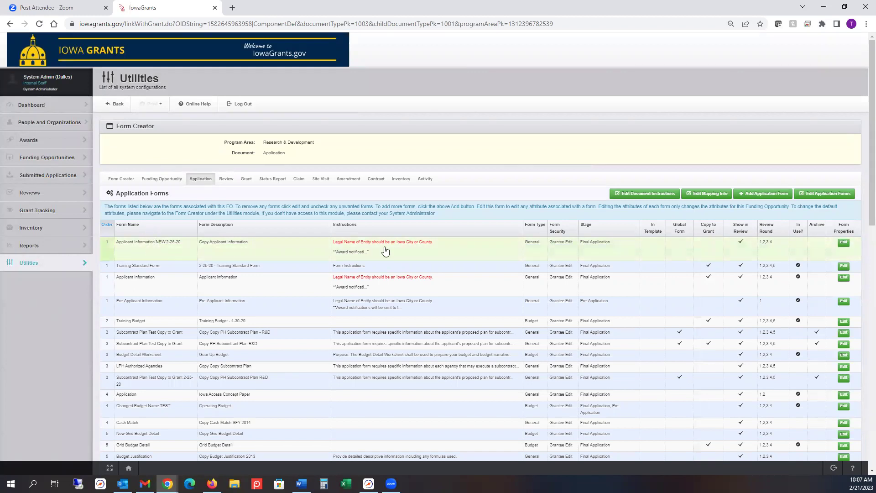
Link the application form Applicant Information NEW 2-25-20 with Grant by creating a linked form.
click(143, 249)
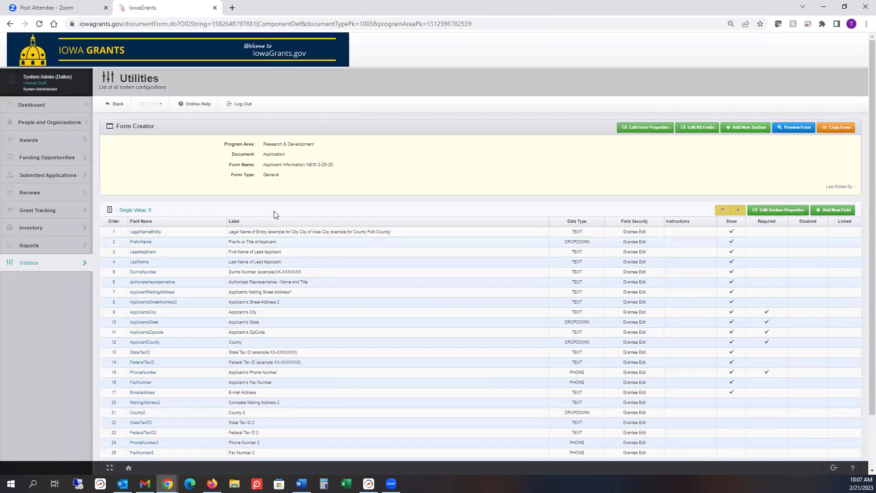
click(643, 129)
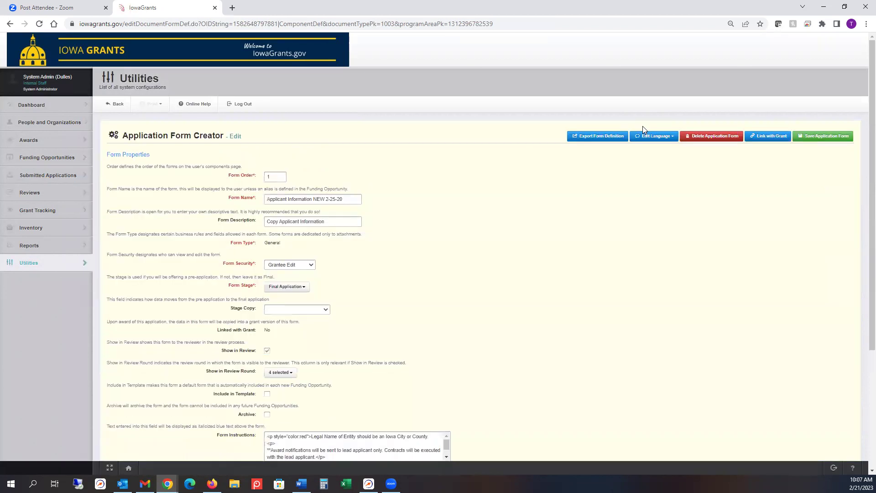
click(766, 137)
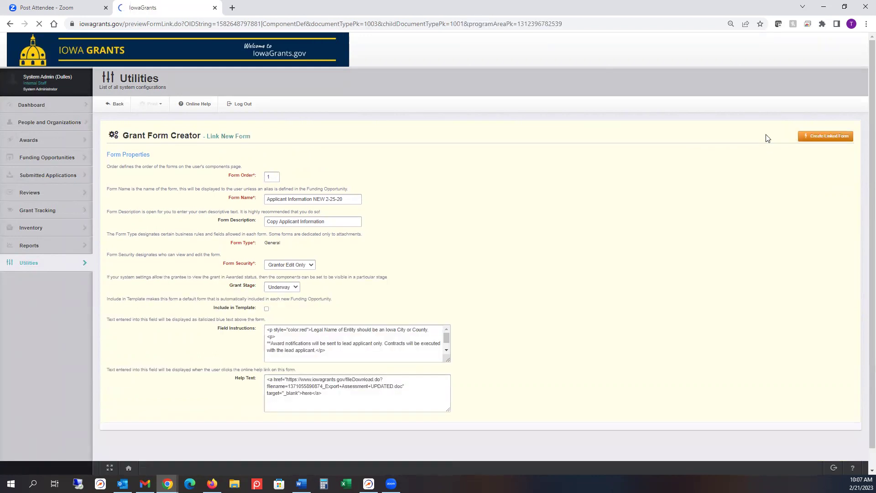
click(819, 142)
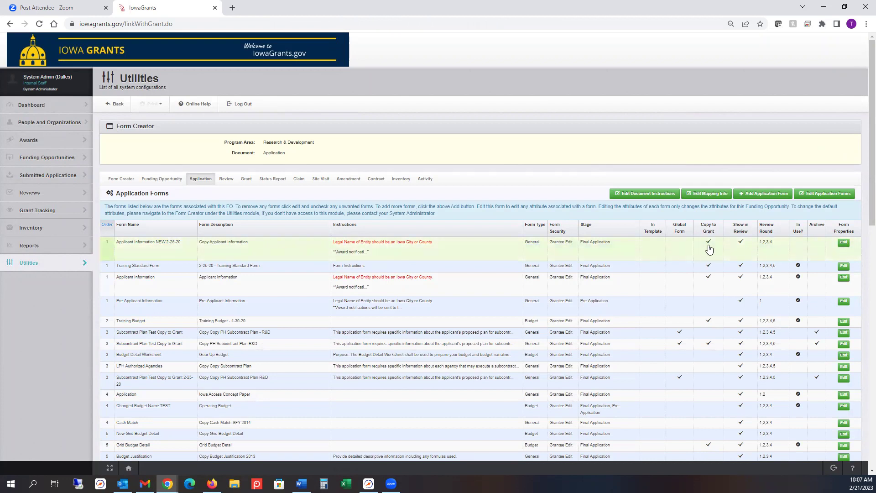
Open the application form Applicant Information NEW 2-25-20 and go to its linked grant version.
click(259, 250)
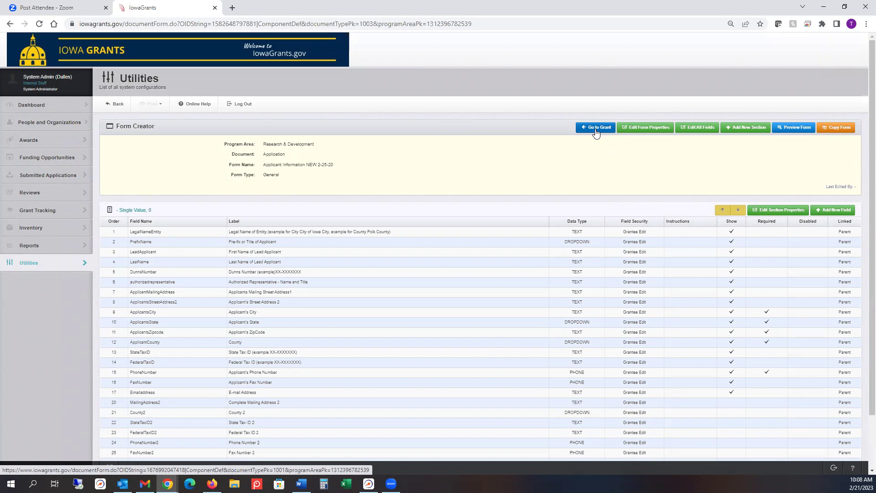
click(596, 132)
drag(283, 155, 225, 158)
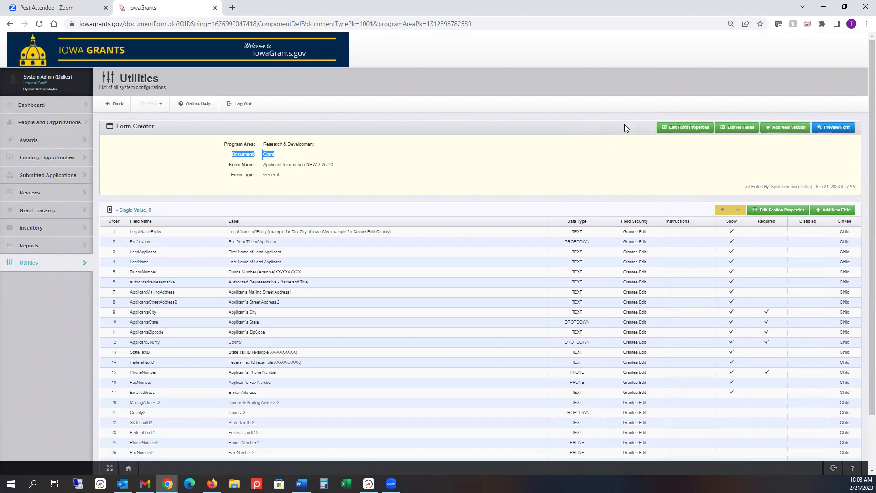
Link the grant form with the Status Report sub-document by creating a linked form.
click(694, 128)
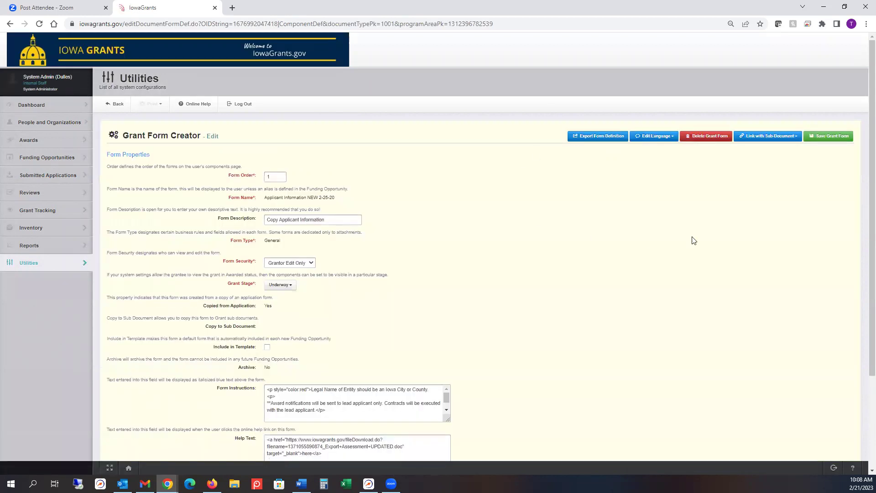
click(757, 138)
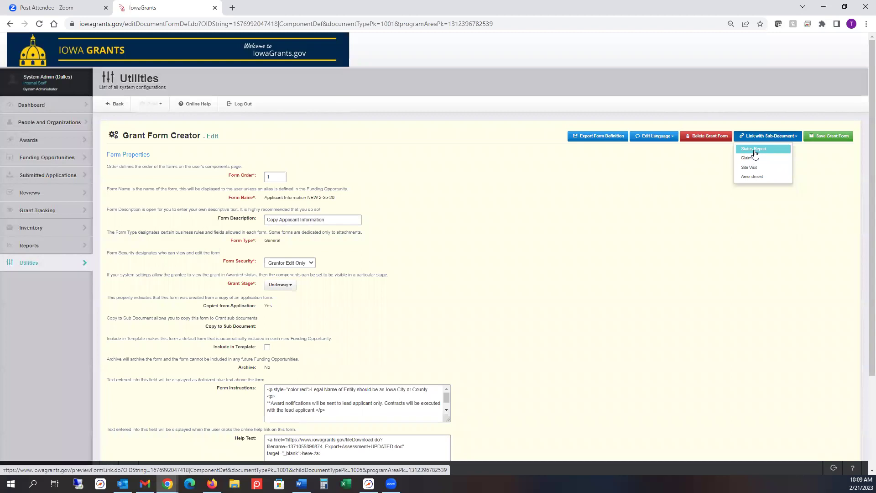
click(754, 151)
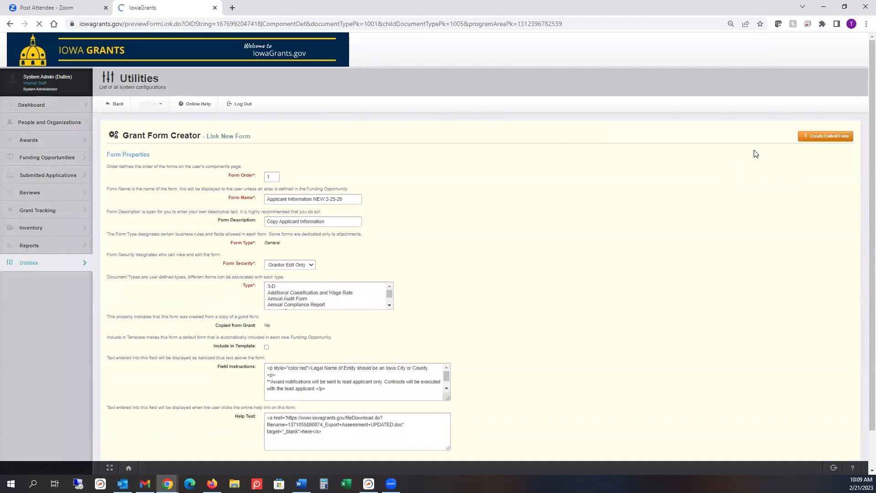
click(819, 140)
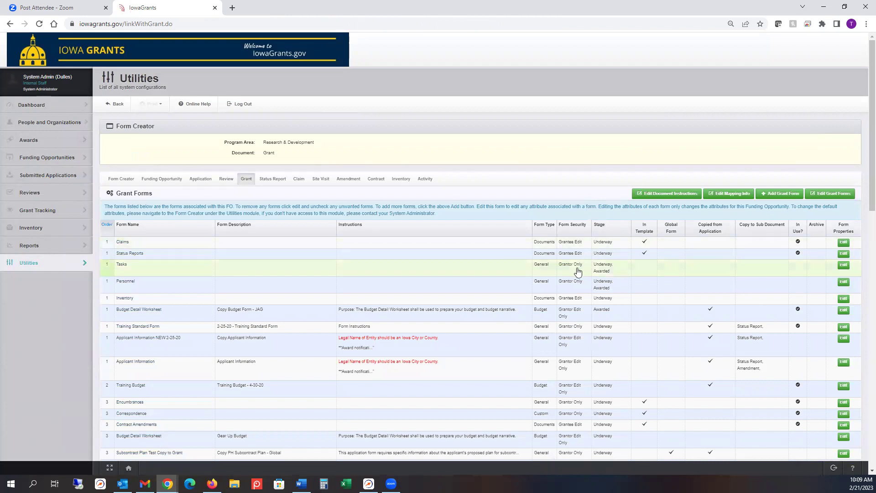
Examine the status report version of Applicant Information NEW 2-25-20 and its form properties, and return to the form list.
click(271, 179)
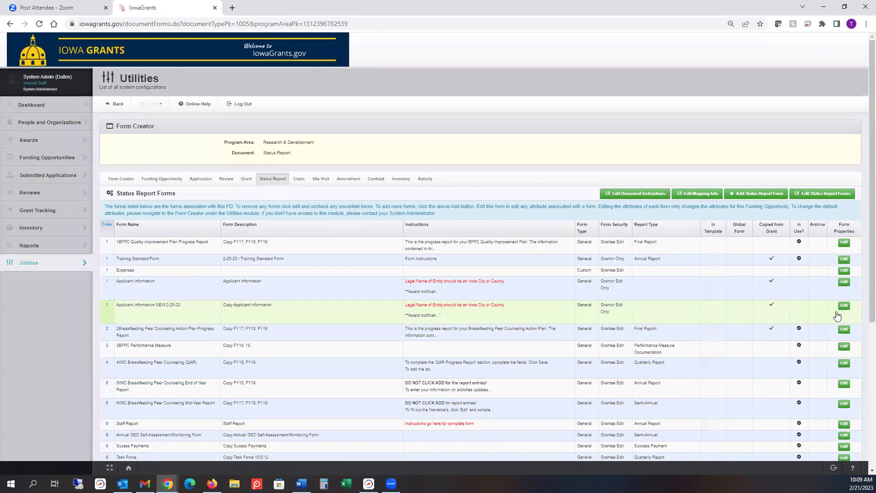
click(191, 313)
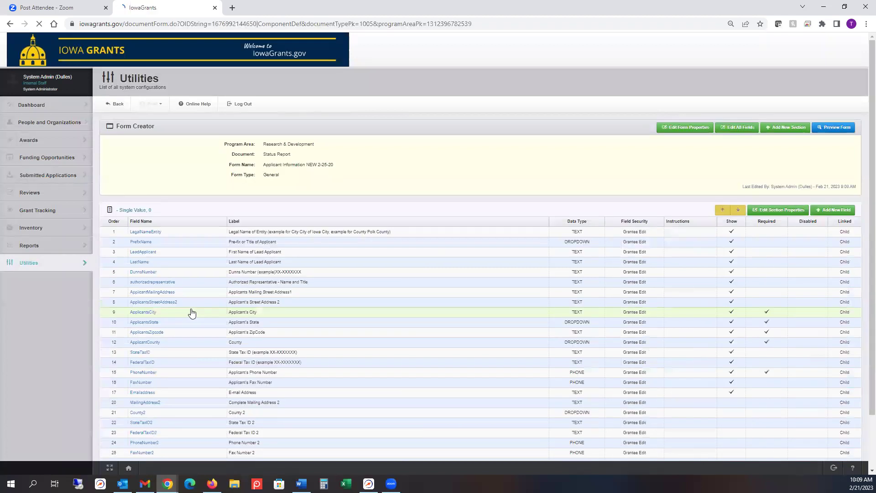
click(691, 129)
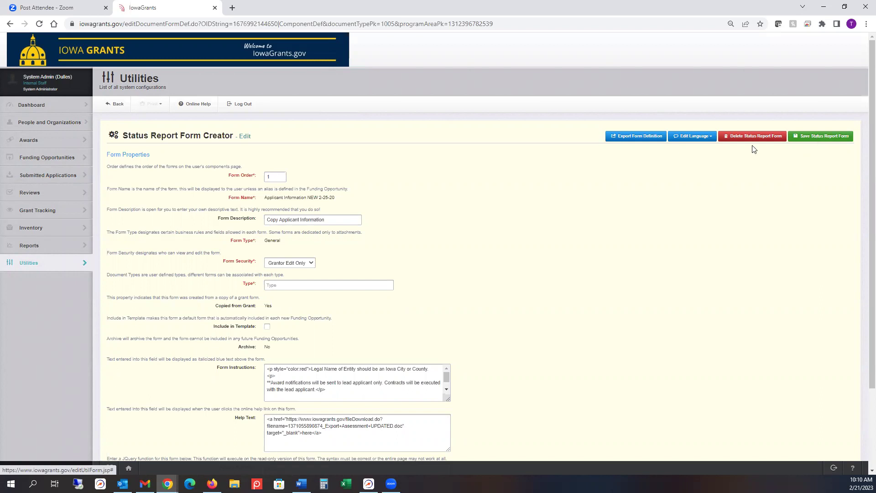
click(118, 106)
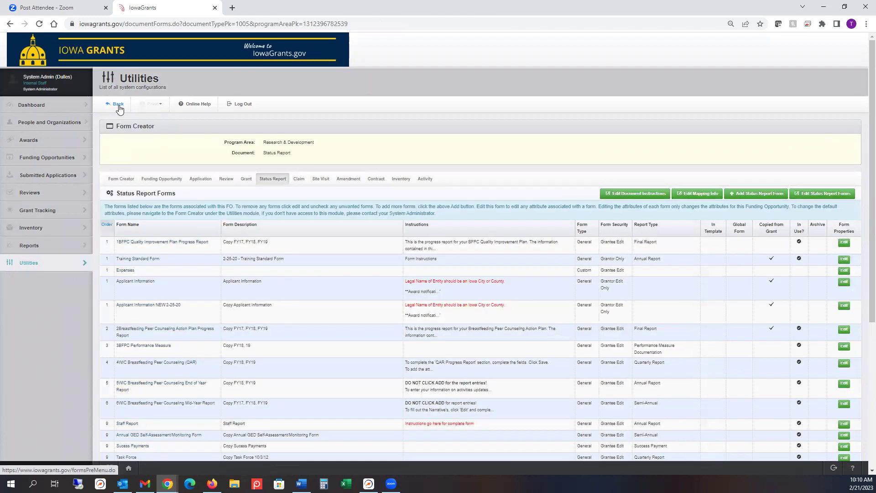
click(119, 107)
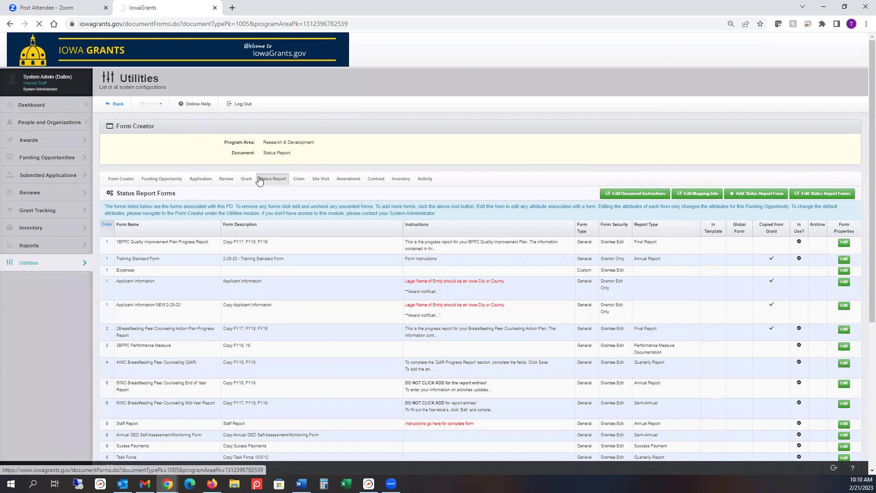
Link the grant form Applicant Information NEW 2-25-20 with the Amendment sub-document by creating a linked form.
click(245, 179)
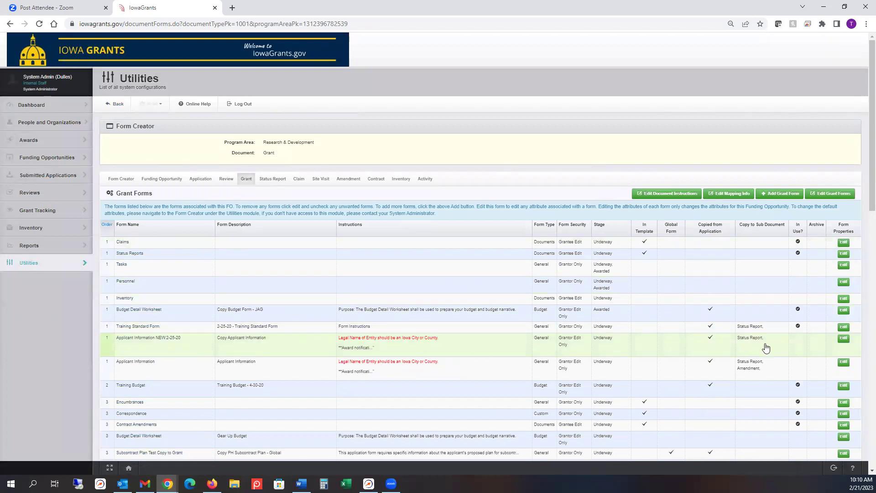
click(178, 343)
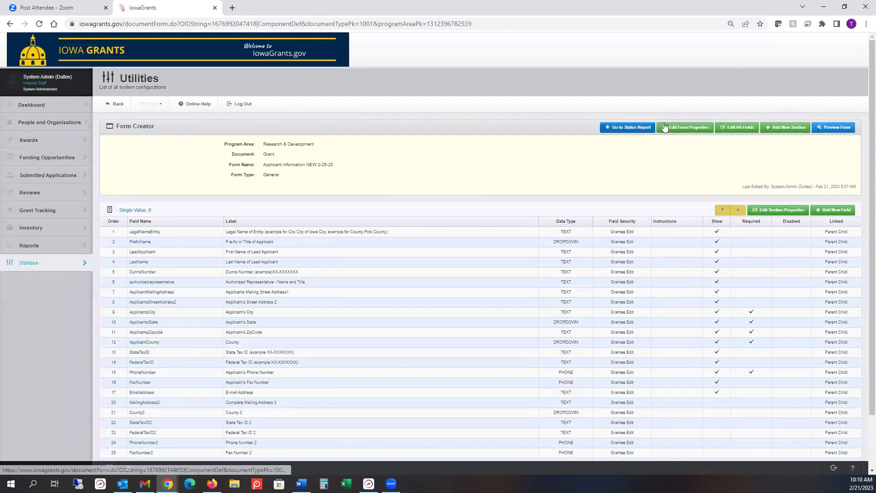
click(678, 128)
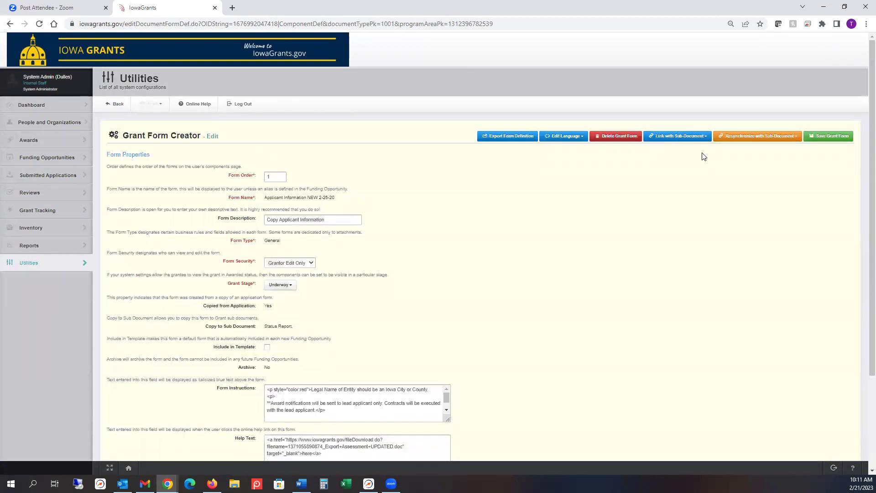
click(688, 137)
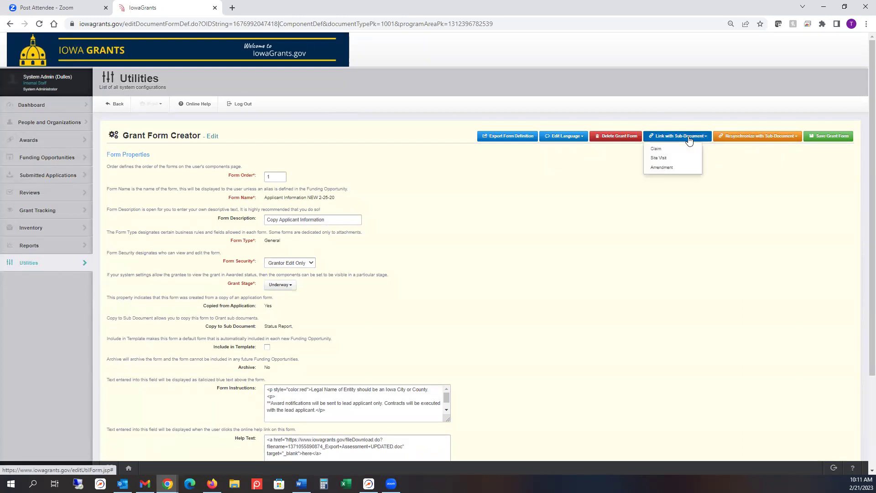
click(679, 168)
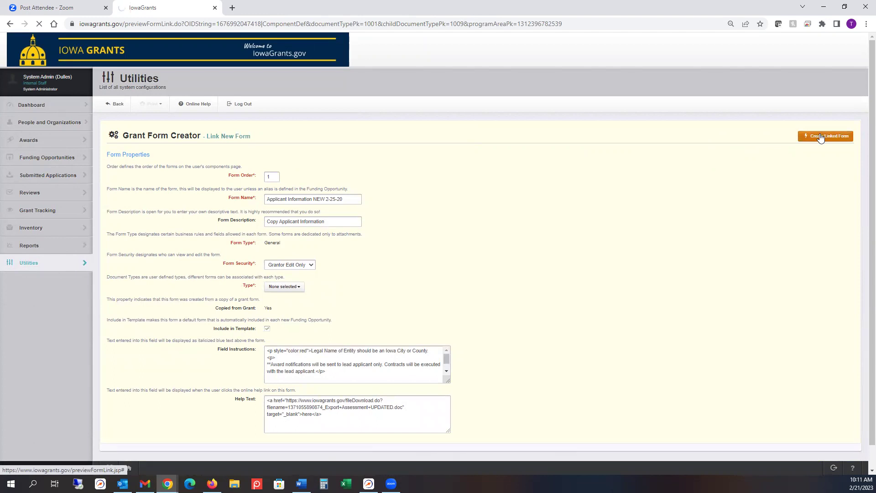
click(820, 136)
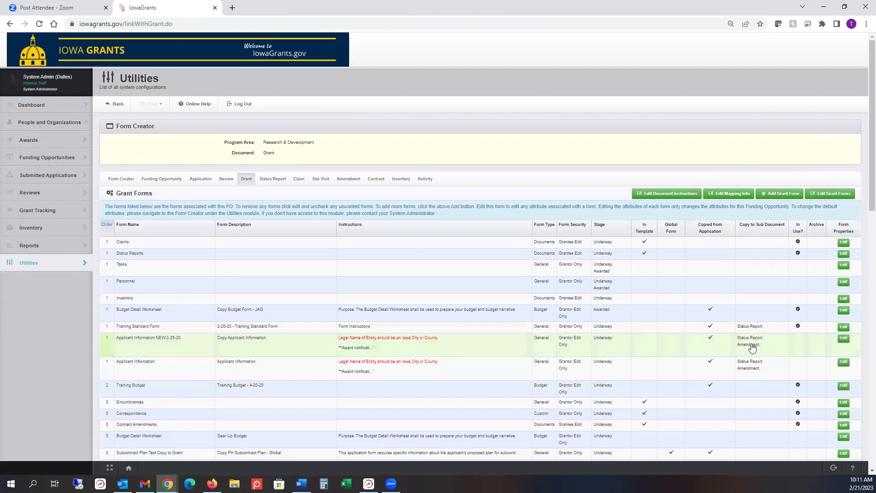
Examine the field links of Applicant Information NEW 2-25-20 in its grant, application and amendment versions, ending at the amendment form list.
click(150, 350)
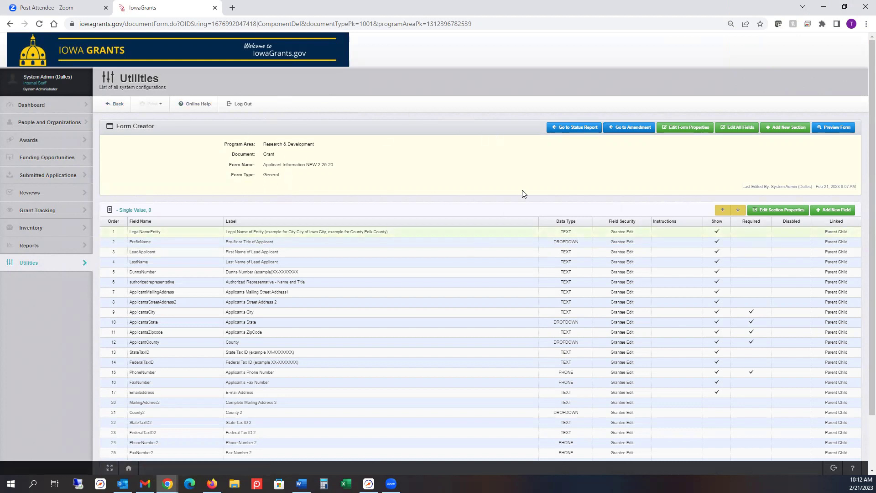
click(117, 105)
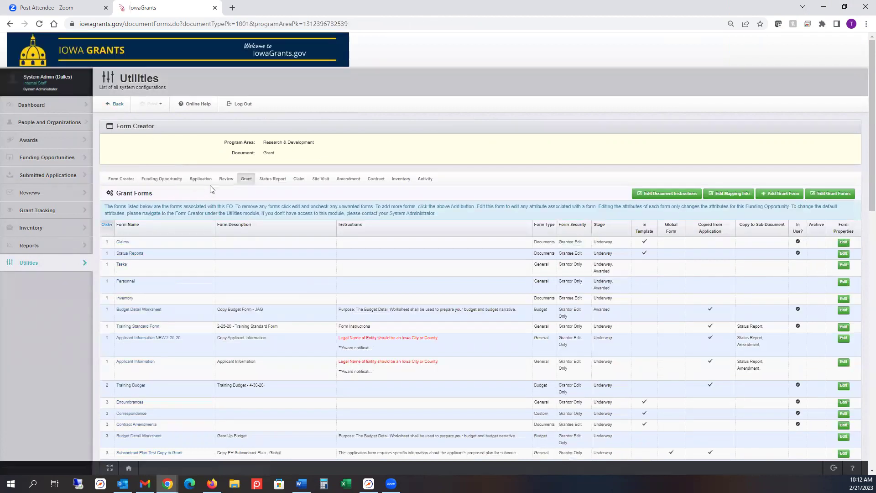
click(202, 179)
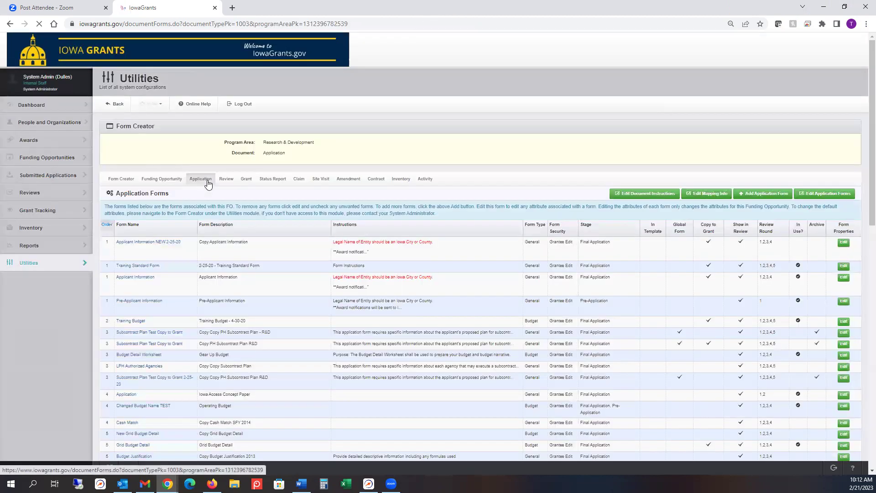
click(161, 252)
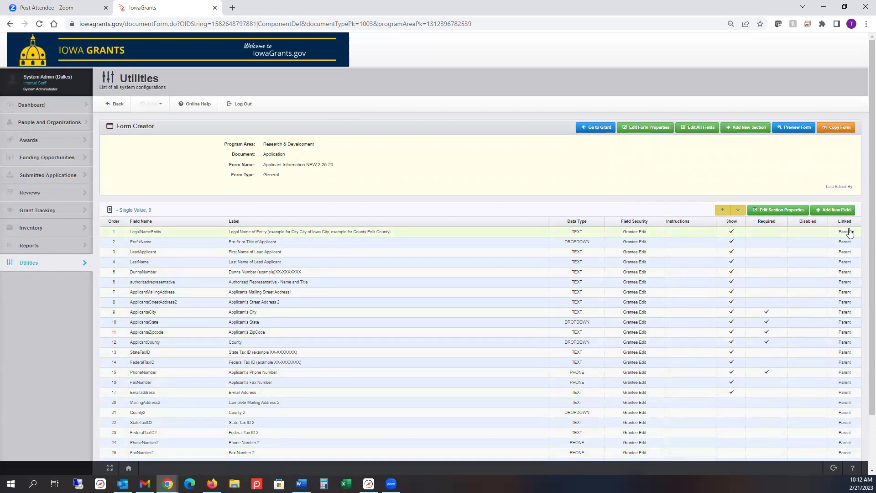
click(591, 126)
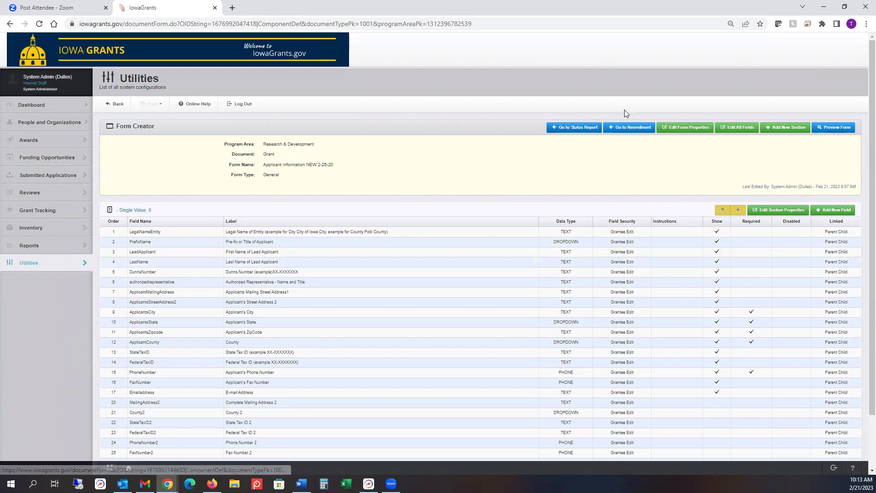
click(628, 128)
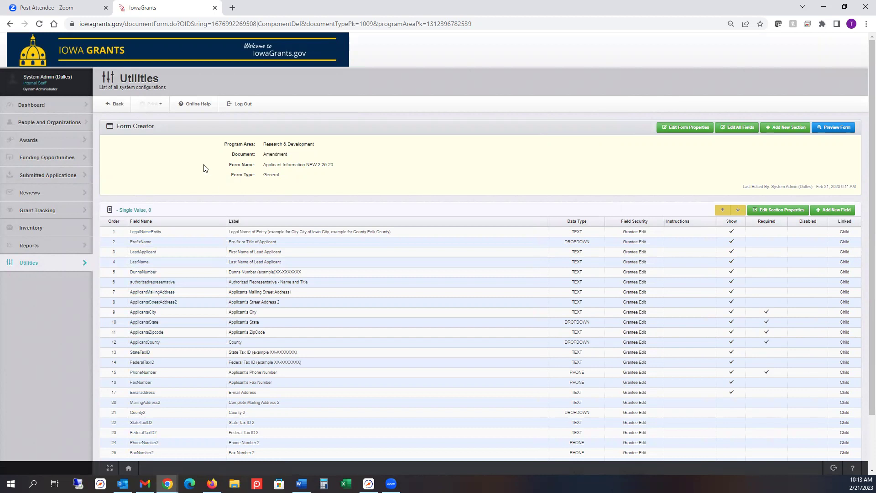
click(115, 105)
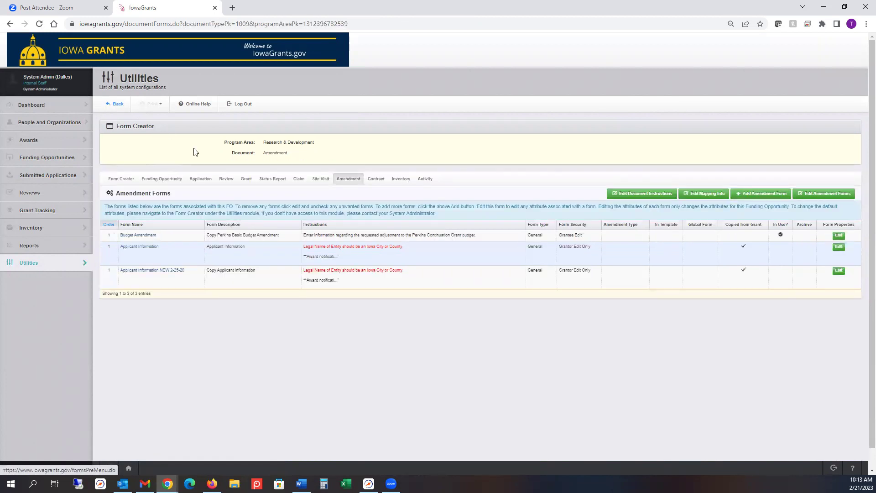
Link the grant form Budget Detail Worksheet, described as Gear Up Budget, with the Amendment sub-document by creating a linked form.
click(247, 180)
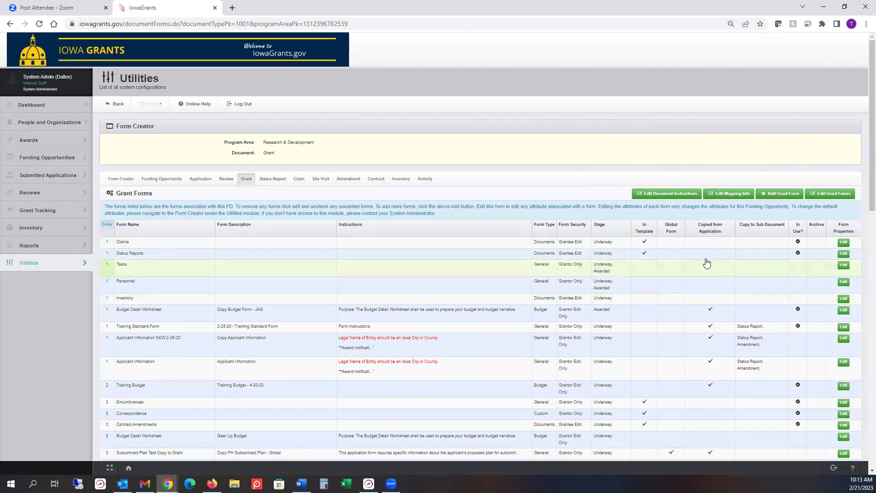
click(700, 232)
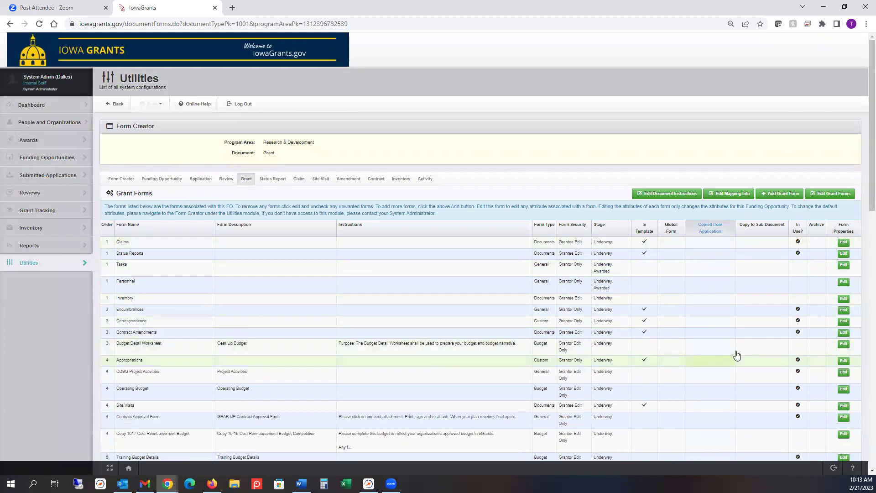
click(152, 350)
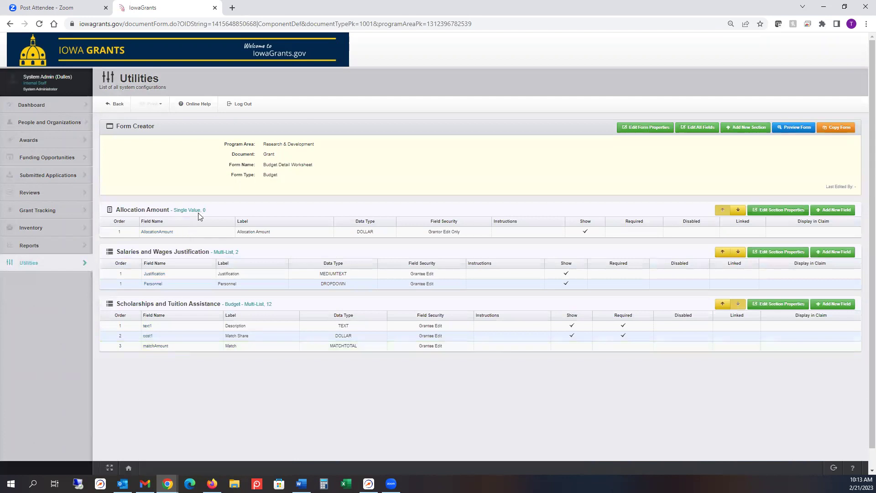
drag(305, 182, 213, 172)
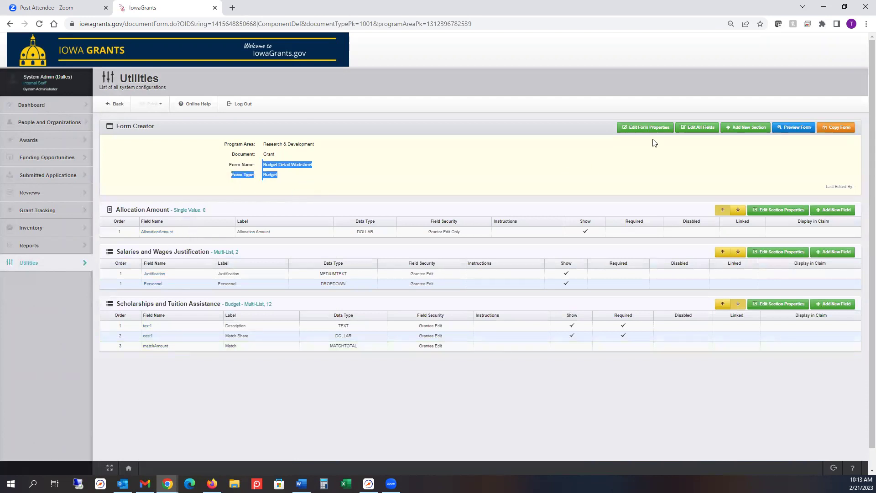
click(646, 128)
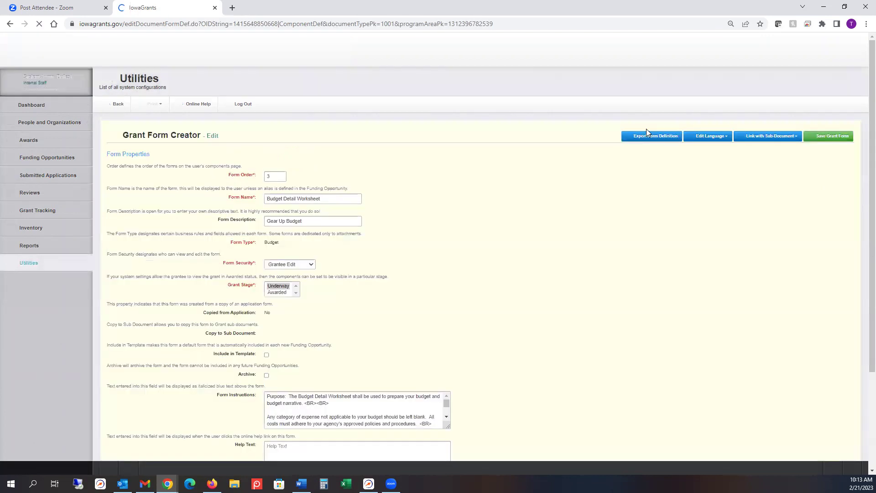
click(771, 141)
click(763, 176)
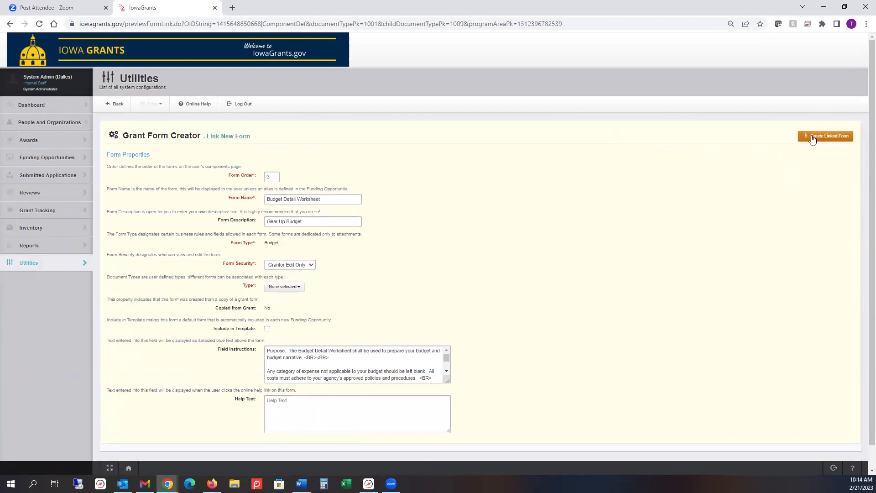
click(811, 138)
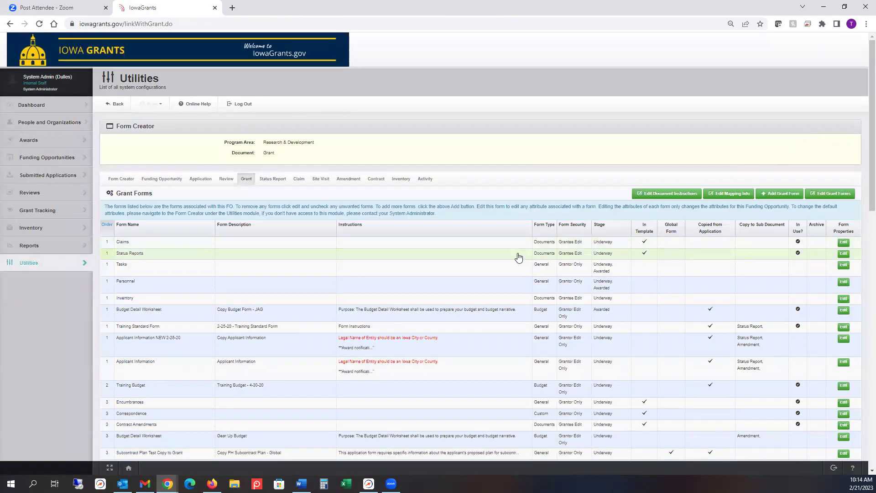
Sort the grant forms by form type and examine the Gear Up Budget Detail Worksheet in its grant and amendment versions.
click(541, 229)
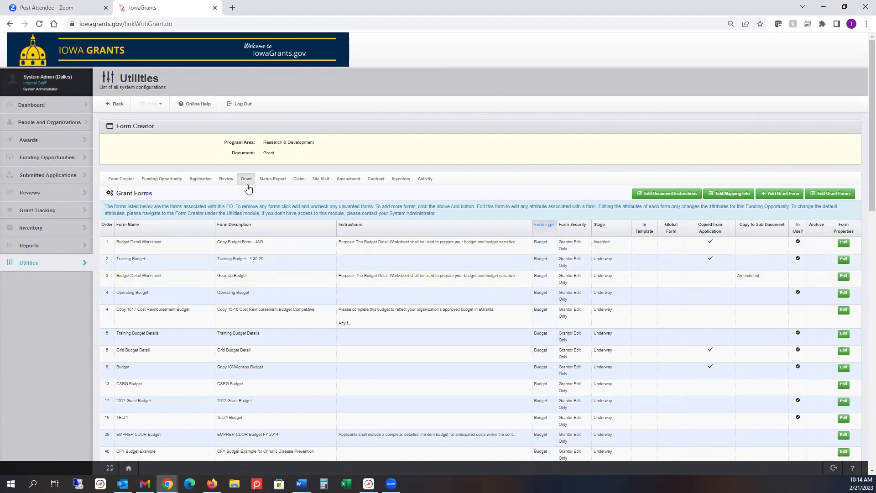
click(164, 285)
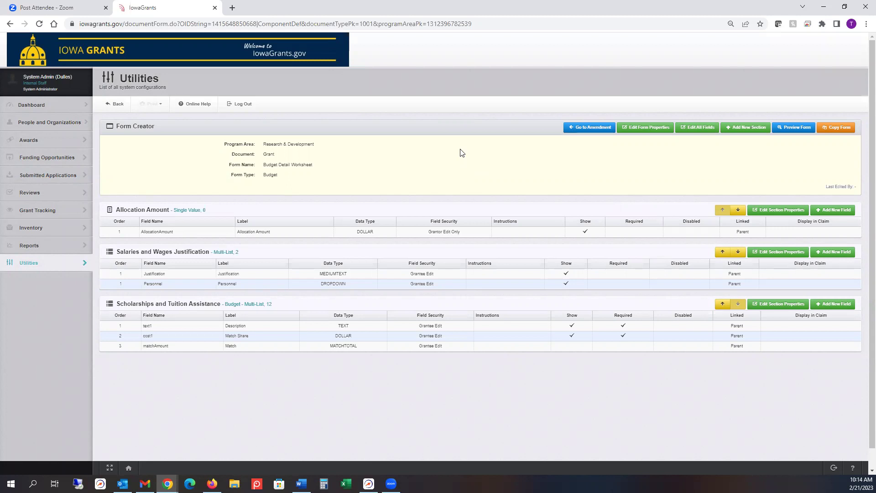
click(579, 126)
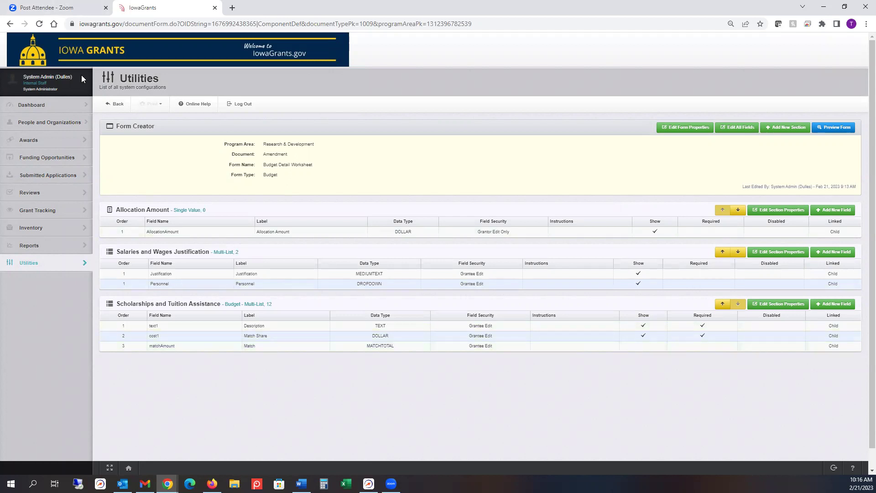
click(118, 104)
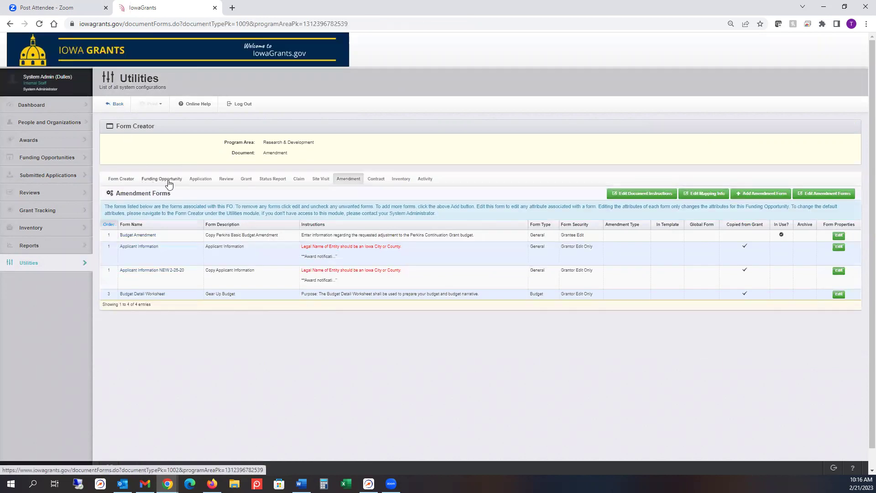
Copy the application form Applicant Information to the Research & Development (RSCHDEV) program area.
click(192, 180)
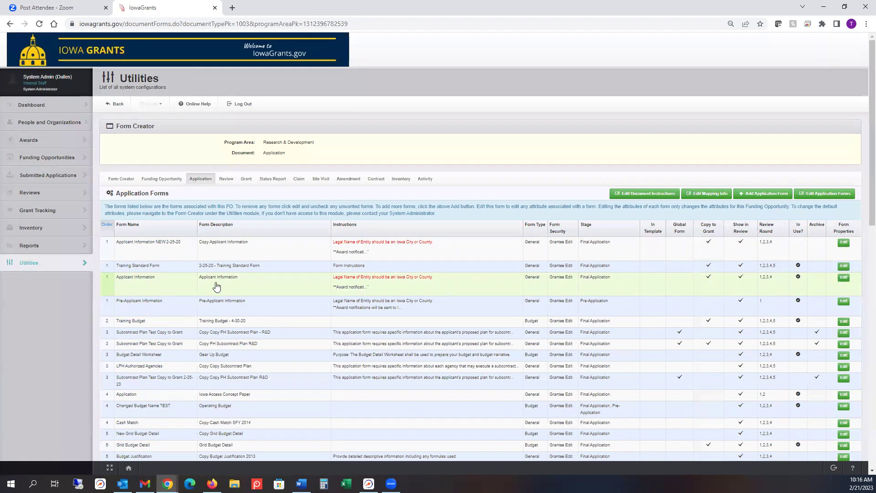
click(154, 288)
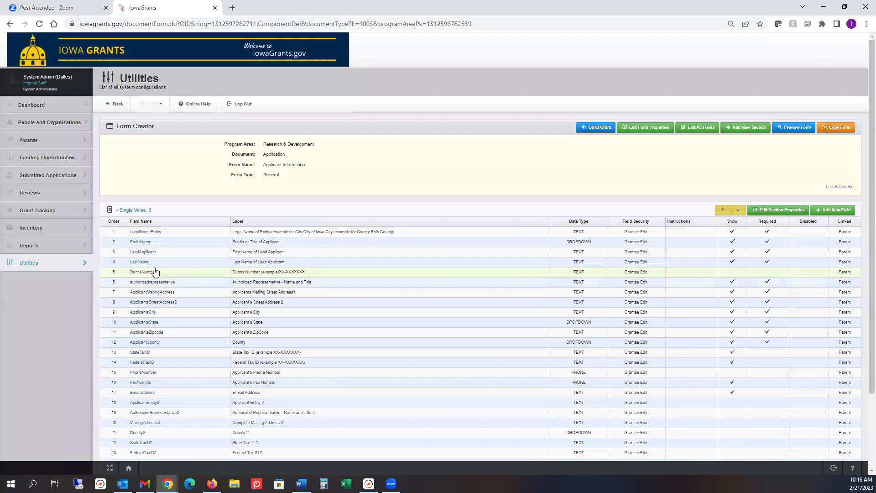
click(839, 130)
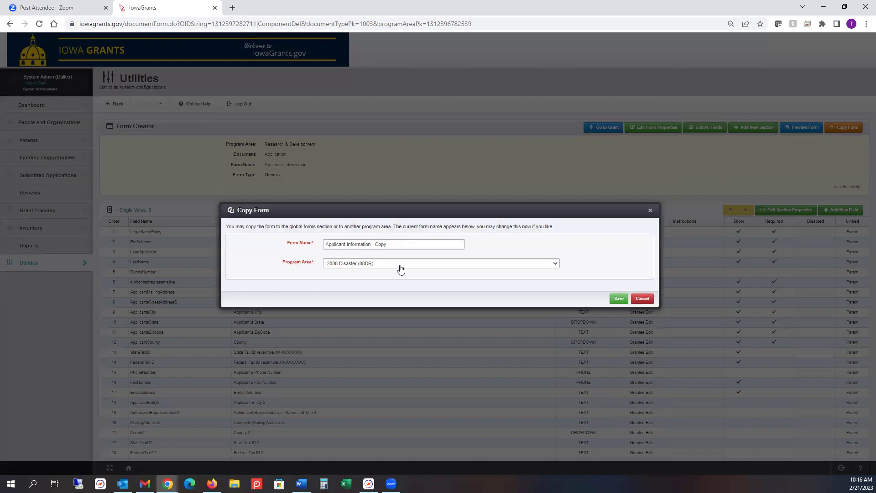
click(400, 265)
text(reg)
key(Down)
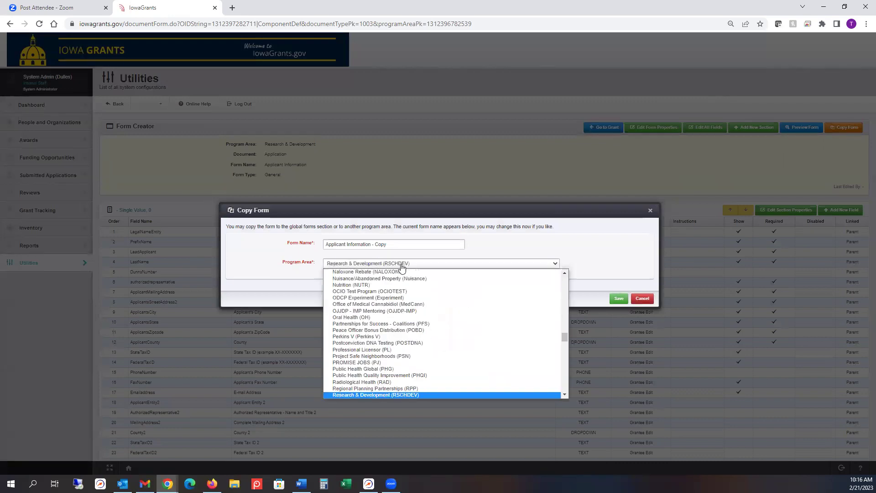
key(Return)
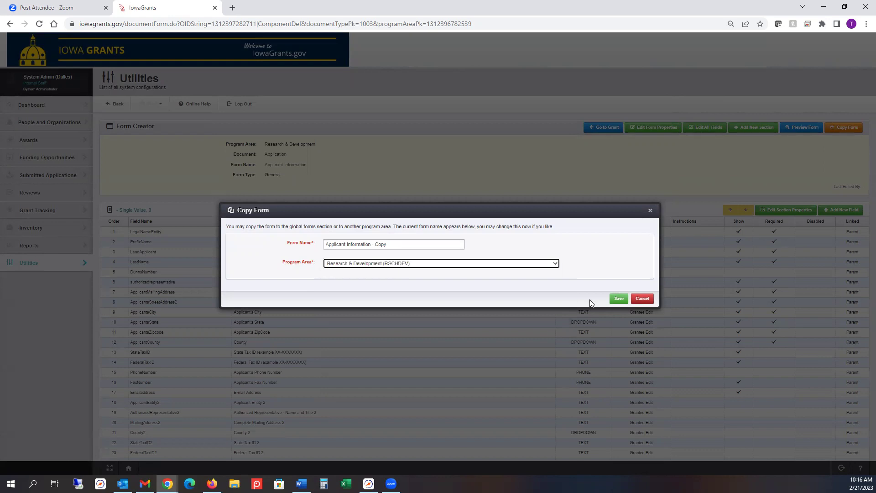
click(619, 299)
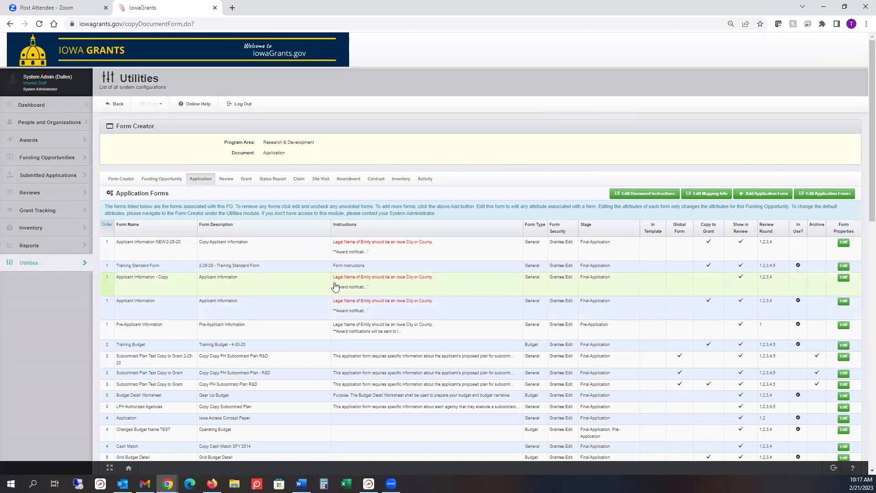
Review the fields, form properties and grant link page of Applicant Information - Copy, and return to the application forms without creating a link.
click(173, 286)
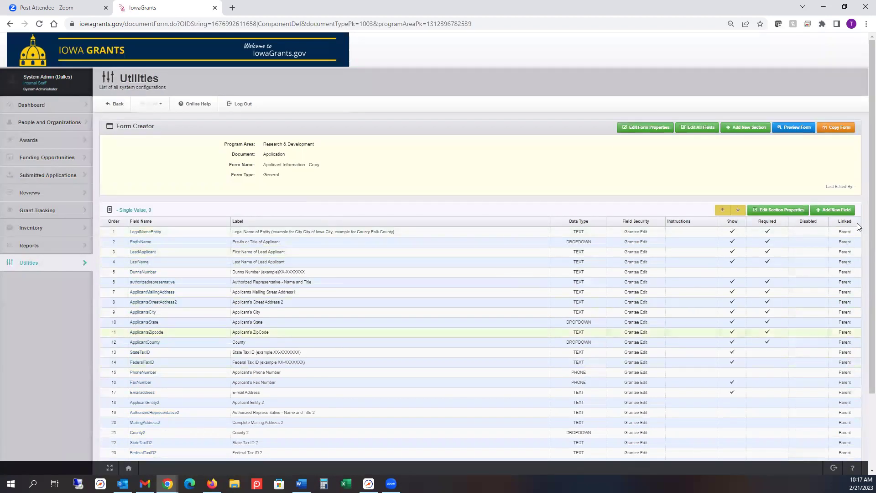
click(645, 127)
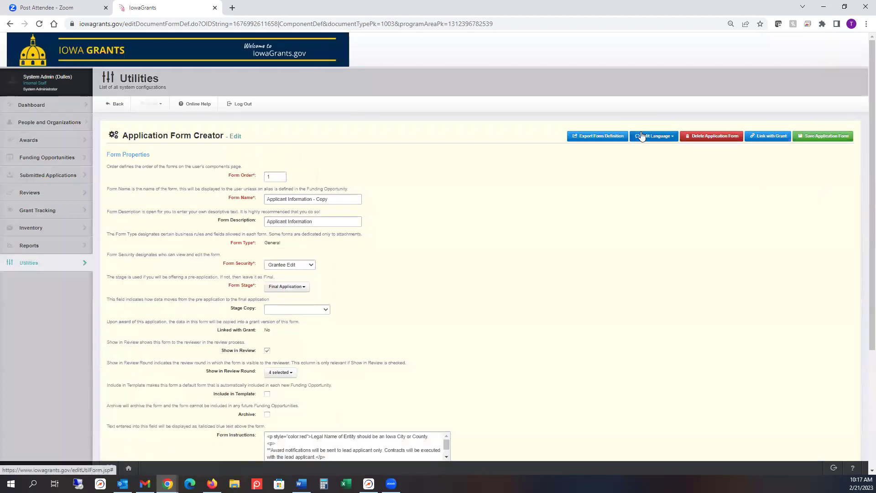
click(759, 141)
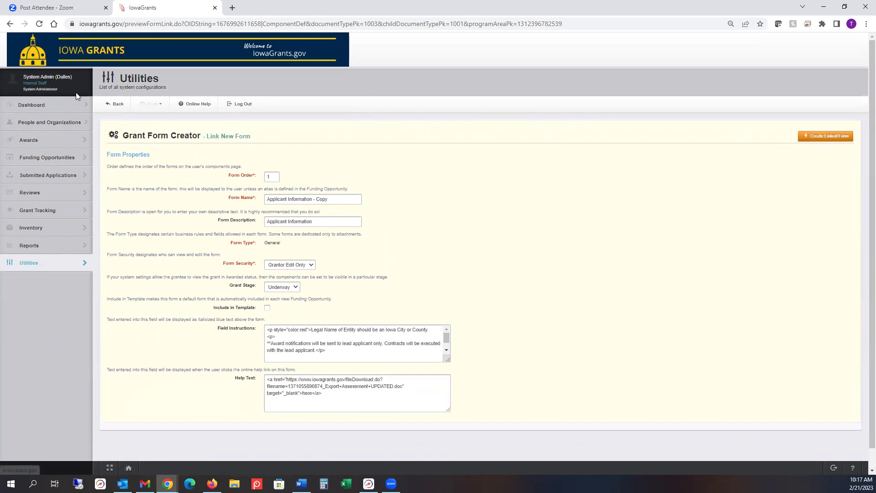
click(115, 104)
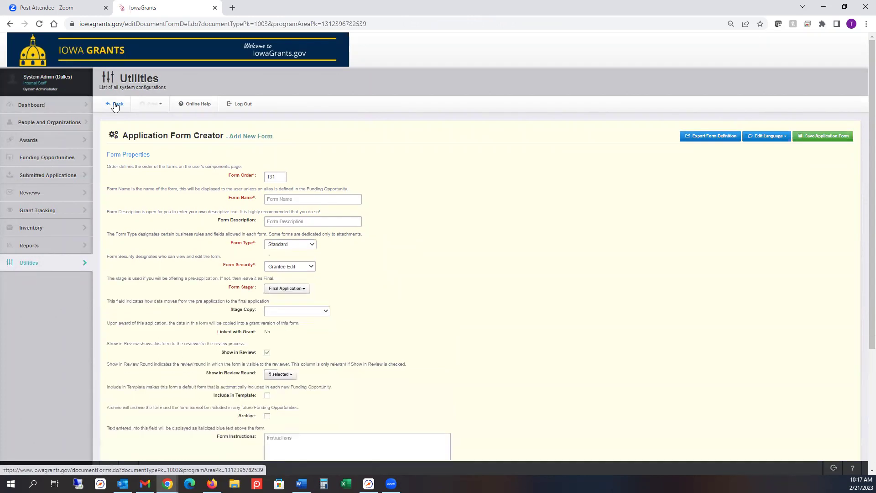
click(115, 104)
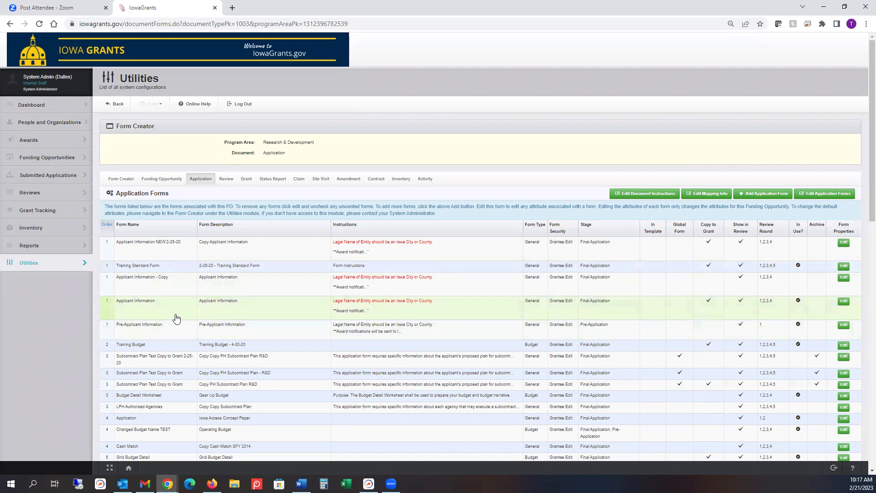
Add a text box field labelled "new field added", with database name newfieldadded, to the application form Pre-Applicant Information and save it.
click(156, 336)
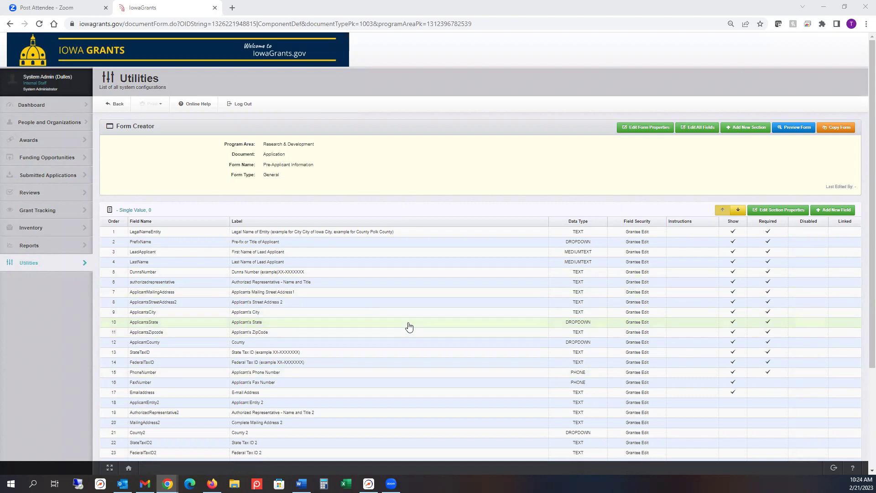
click(838, 211)
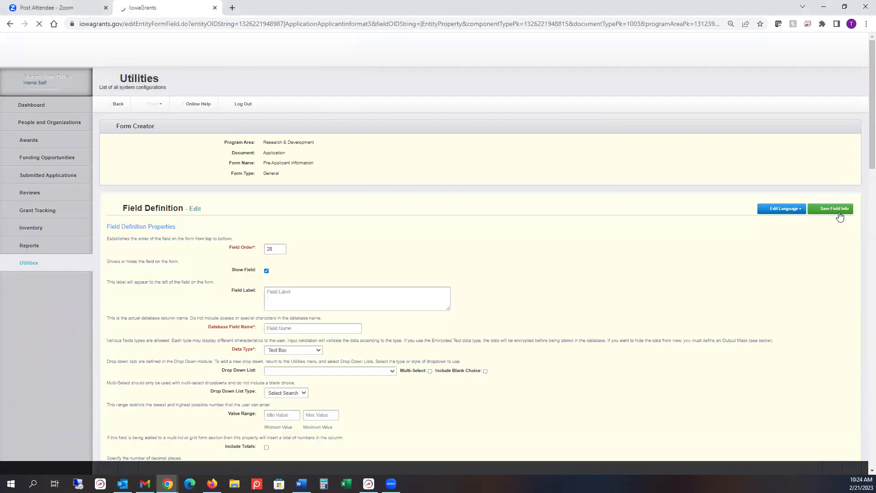
click(312, 301)
text(new field added)
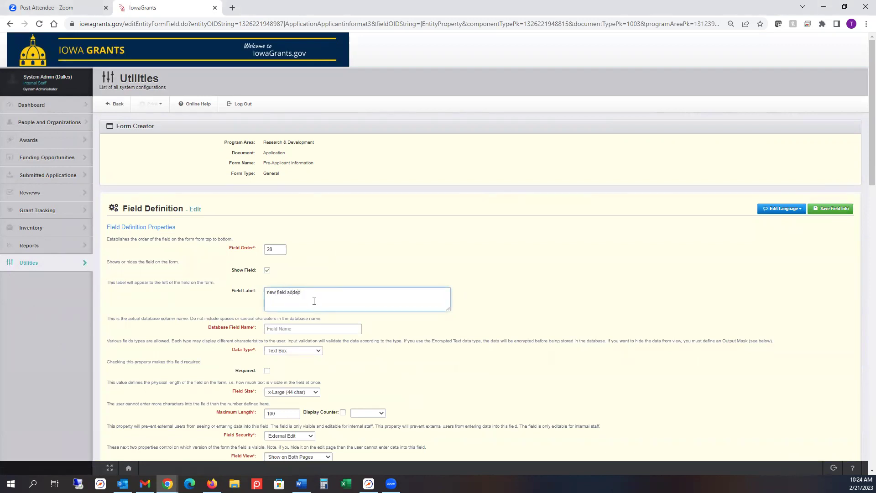
key(Tab)
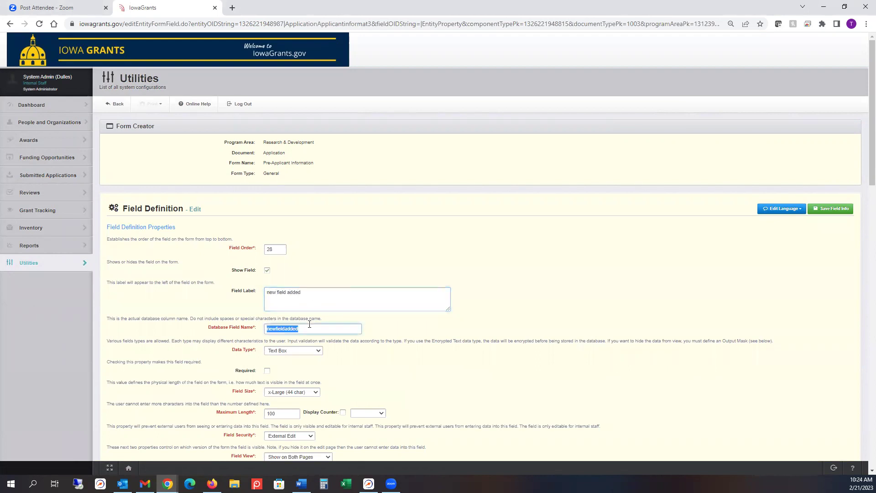
click(833, 209)
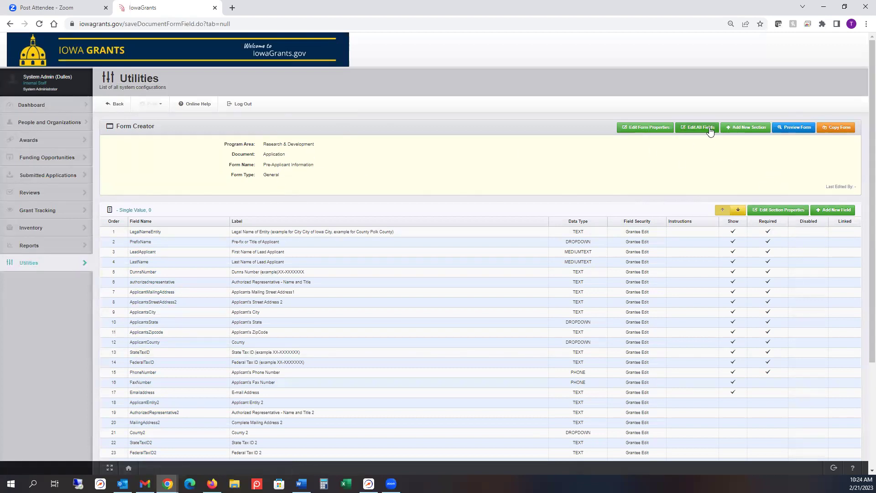
Link the application form Pre-Applicant Information with Grant by creating a linked form from its form properties.
click(645, 129)
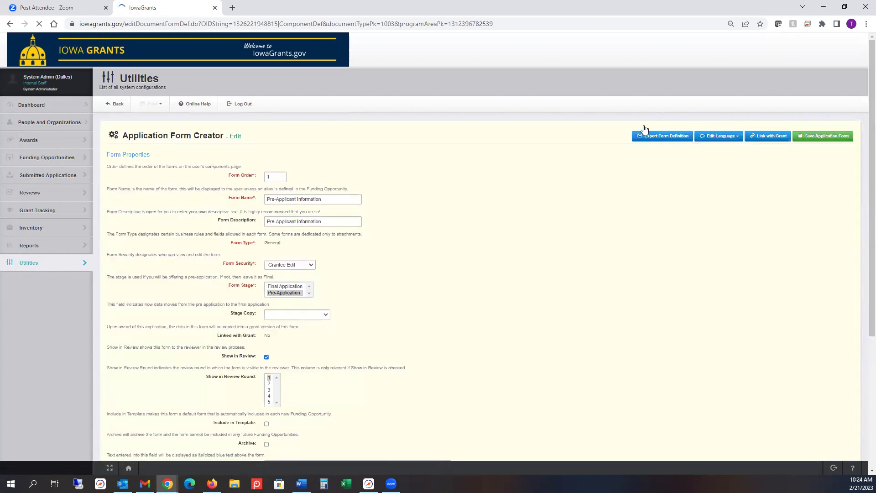
click(770, 138)
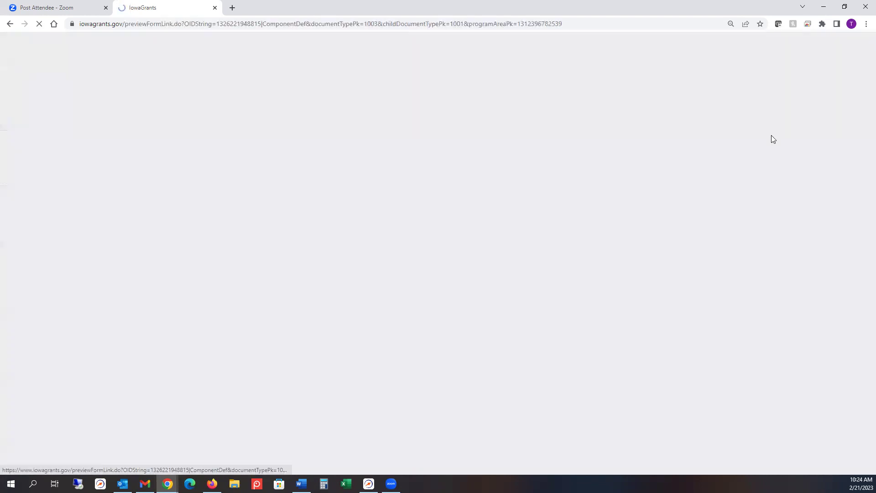
click(833, 139)
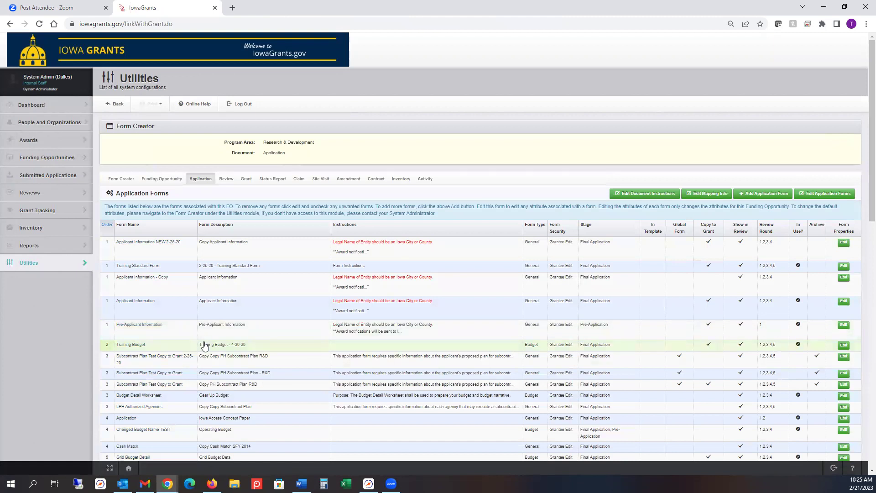
Add a text box field labelled "second new field added", with database name secondnewfieldadded, to the linked application form Pre-Applicant Information and save it.
click(147, 335)
scroll(161, 346, down, 2)
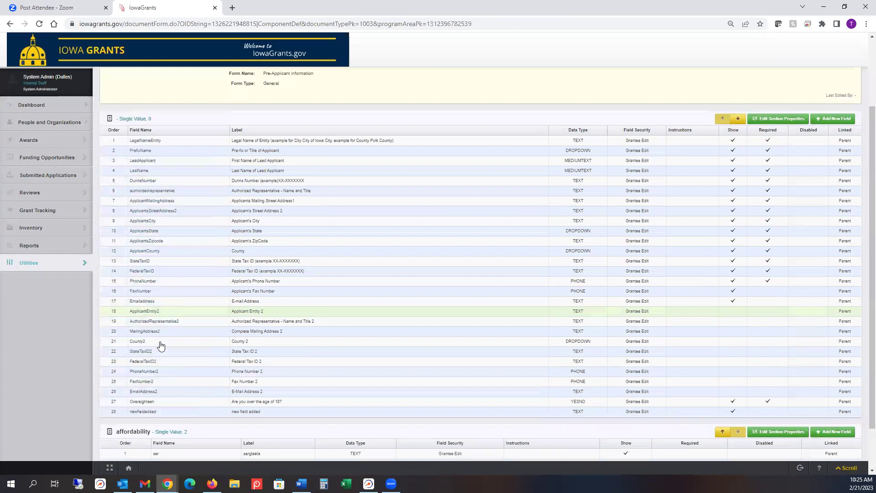
click(833, 119)
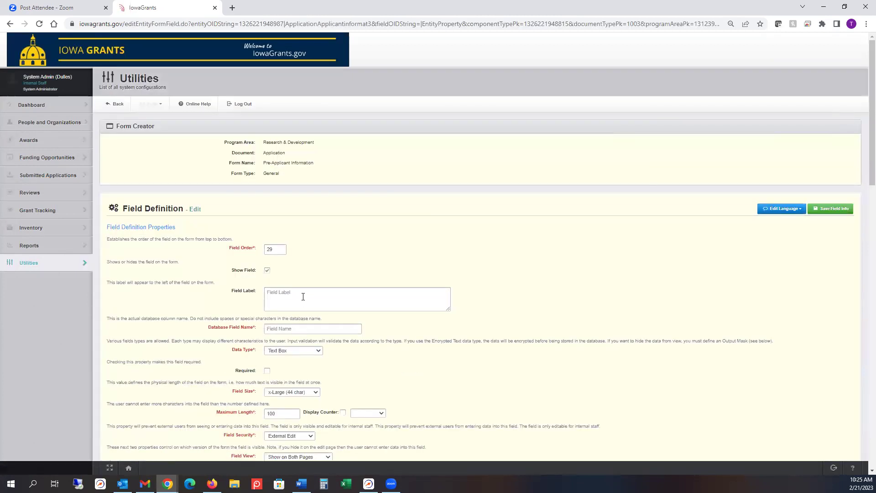
click(305, 294)
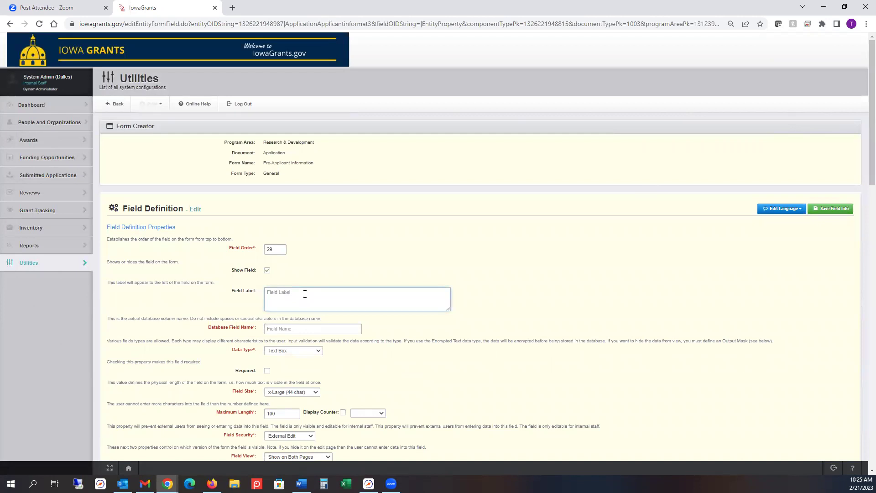
text(second new field added)
key(Tab)
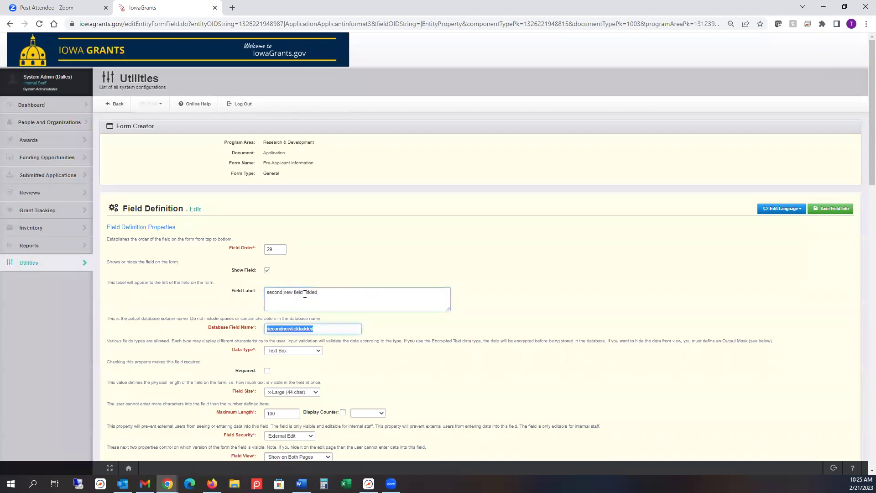
click(843, 209)
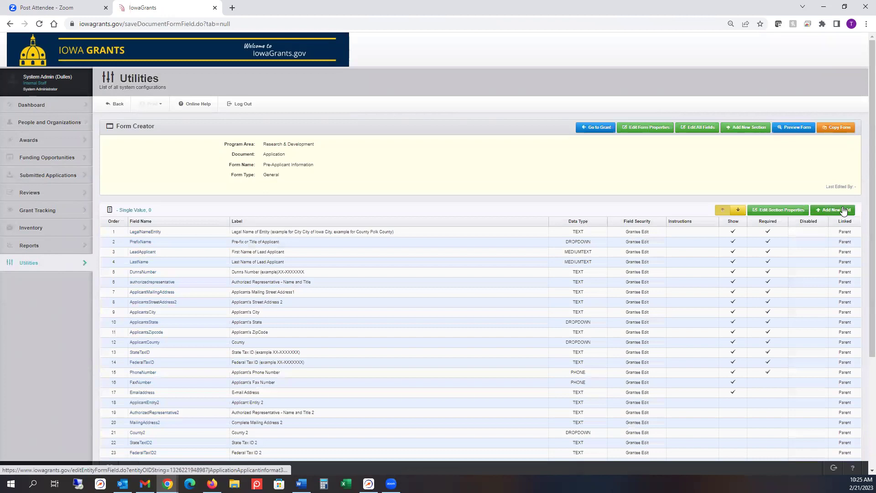
Examine the field list of the grant version of Pre-Applicant Information for the added fields, and return to the application forms.
drag(288, 155, 268, 155)
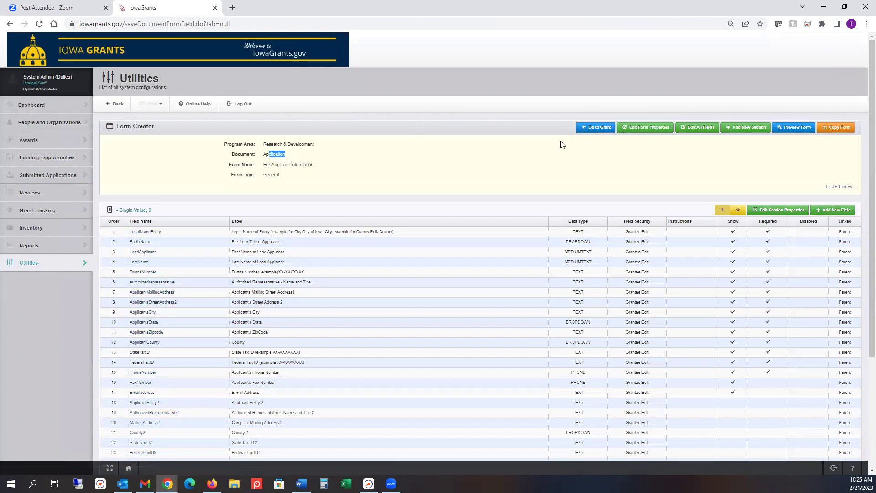
click(602, 128)
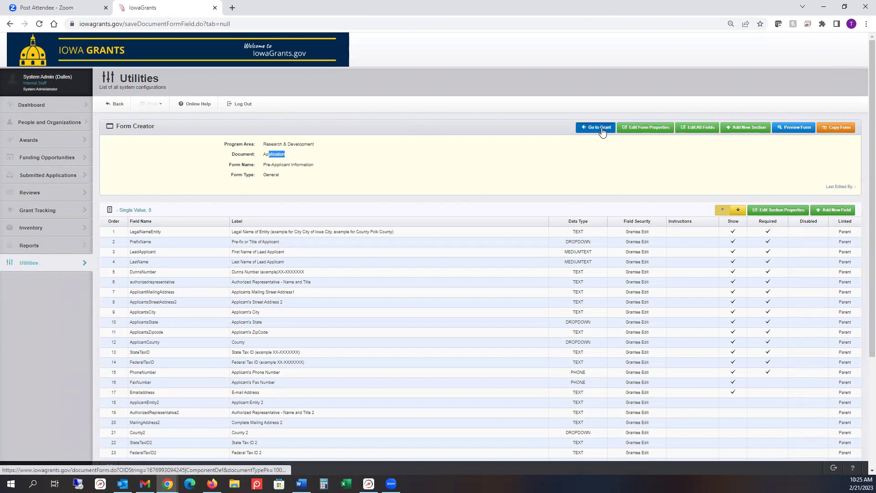
scroll(444, 255, down, 3)
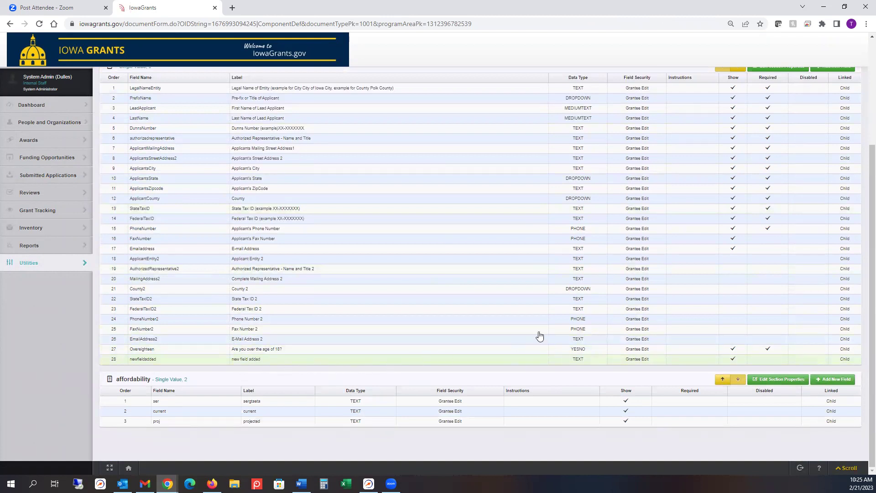
scroll(536, 331, up, 3)
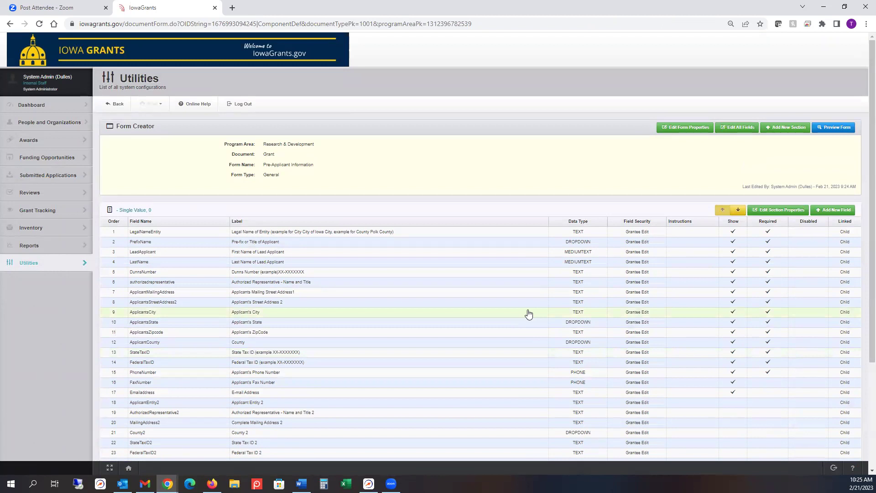
click(116, 109)
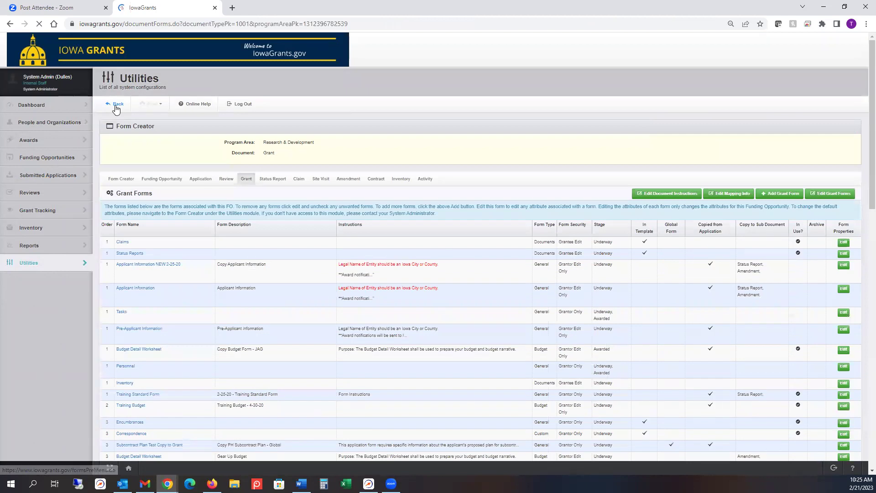
click(212, 181)
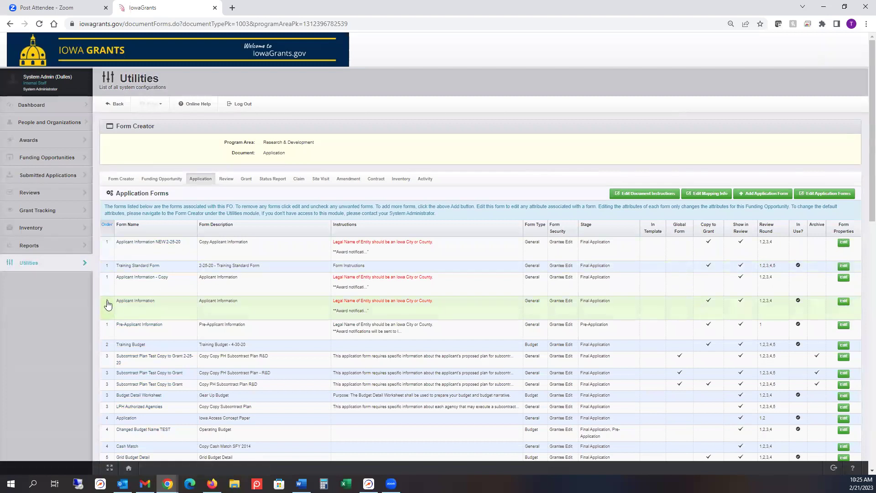
Check the added fields on the application form Pre-Applicant Information and resynchronize the form with Grant from its form properties.
click(162, 337)
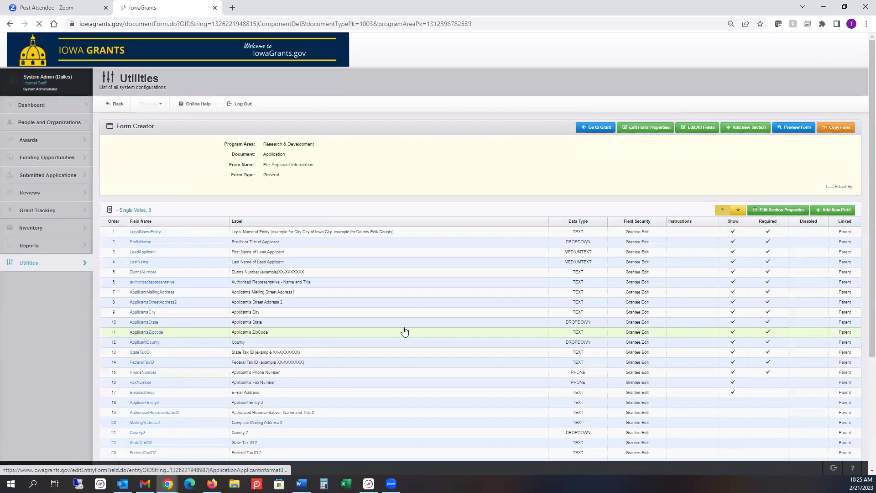
scroll(394, 340, down, 3)
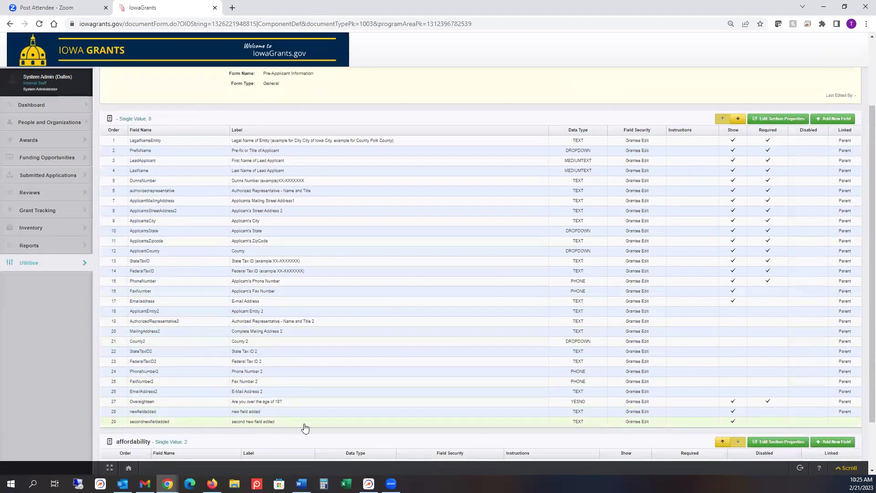
scroll(522, 406, up, 2)
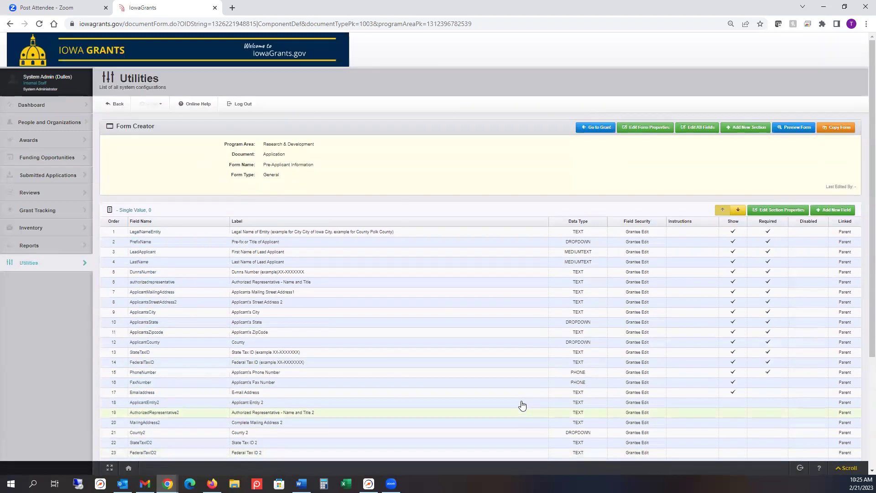
click(653, 129)
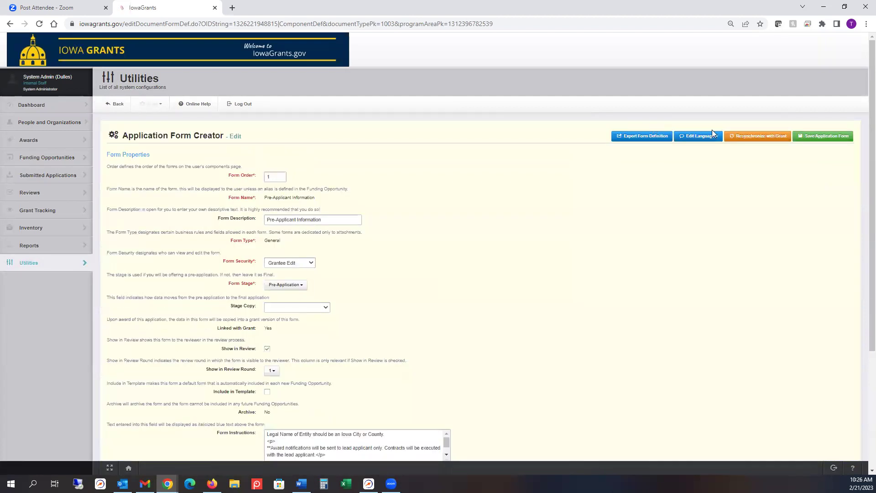
click(765, 142)
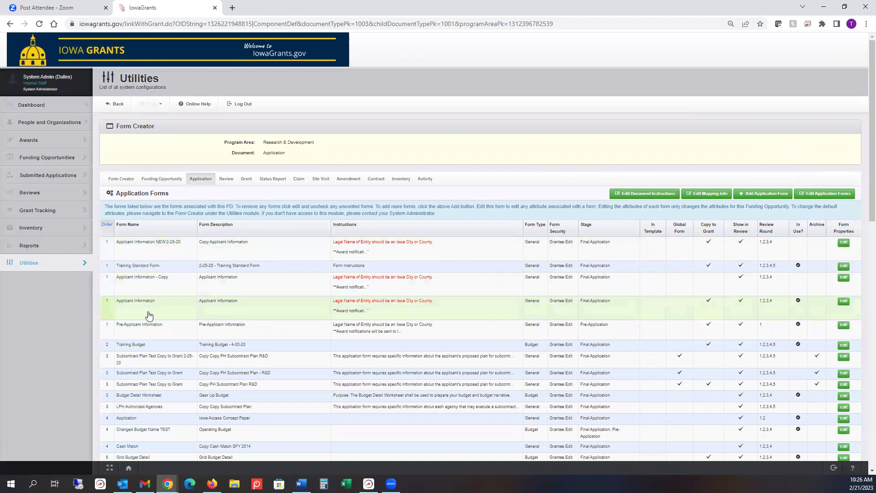
Examine the grant version of Pre-Applicant Information and the definition of its field "second new field added", and return to the grant forms.
click(143, 329)
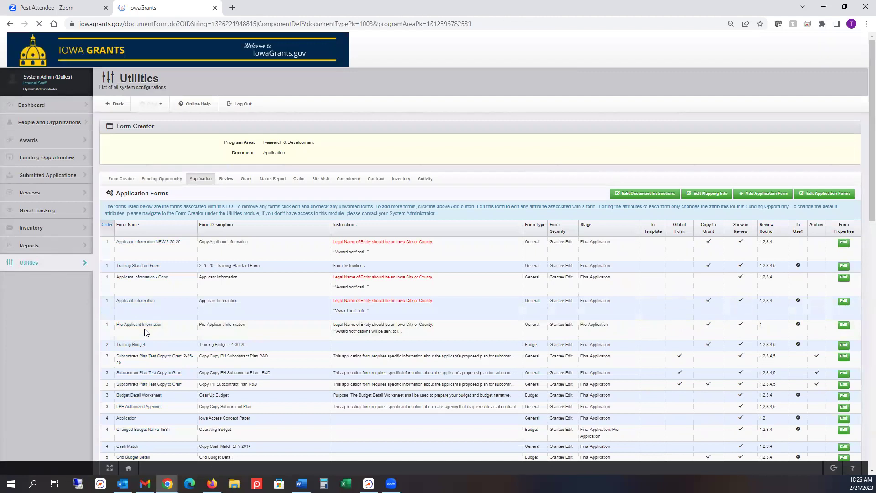
click(584, 128)
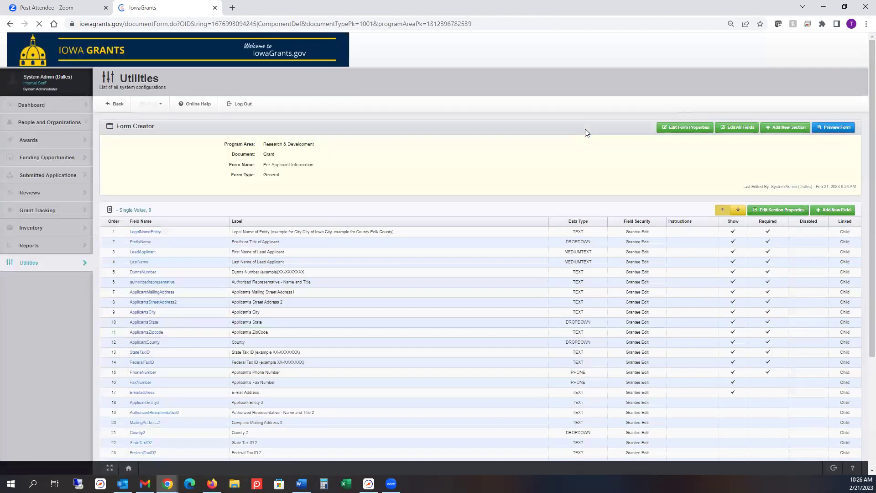
scroll(454, 303, down, 3)
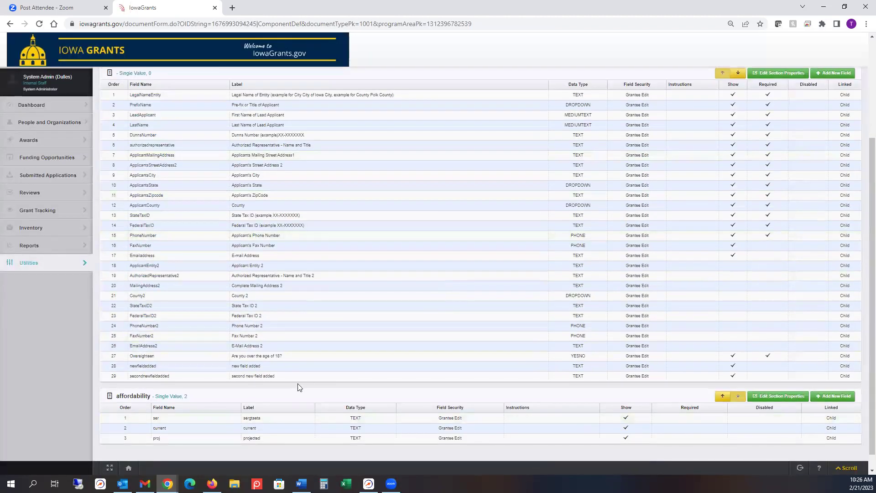
drag(302, 380, 139, 375)
click(313, 376)
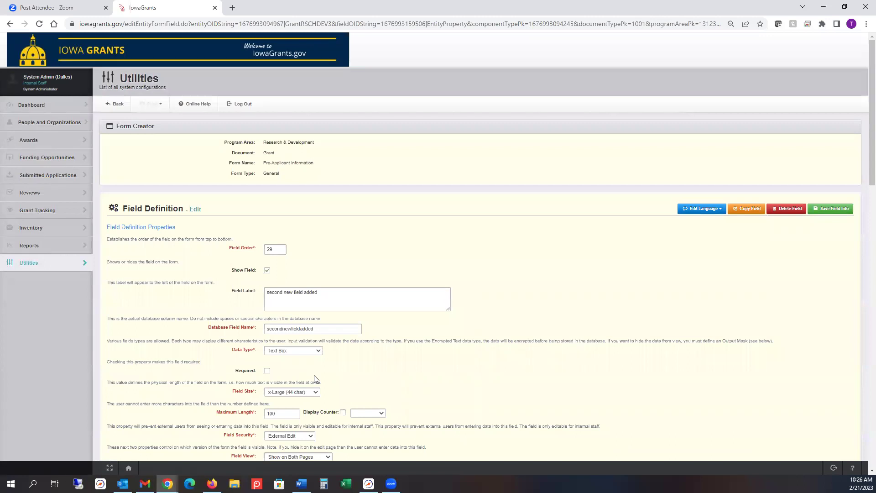
click(118, 106)
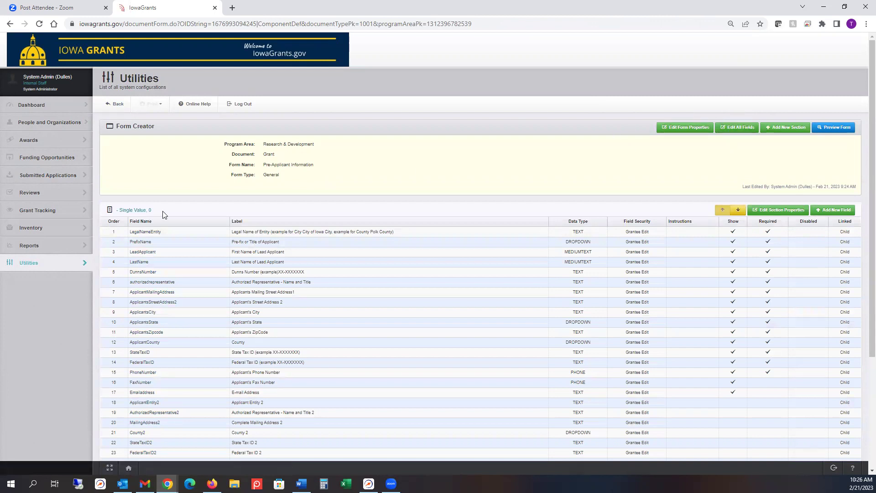
click(118, 108)
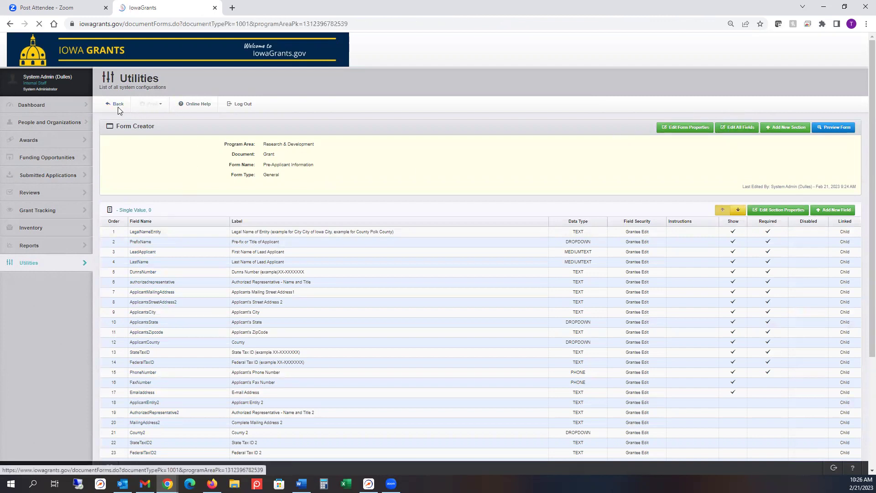
View the grant version of Pre-Applicant Information again, and open the form properties of its application version.
click(130, 329)
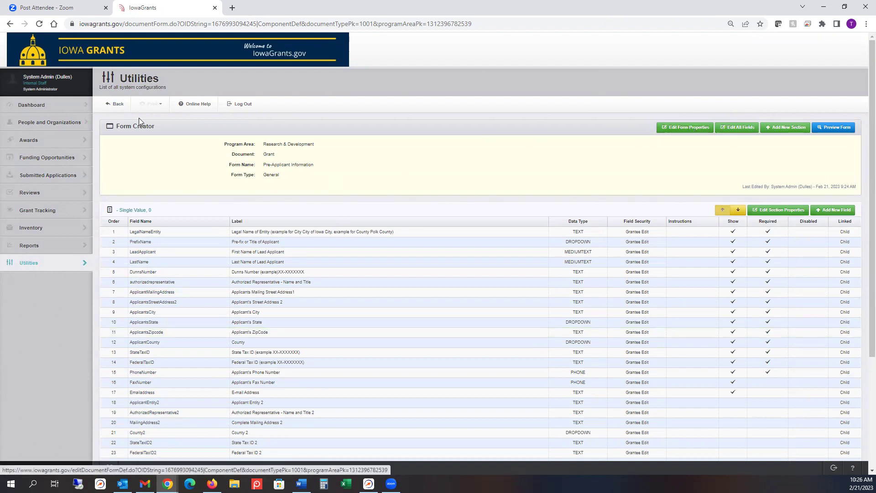
click(118, 106)
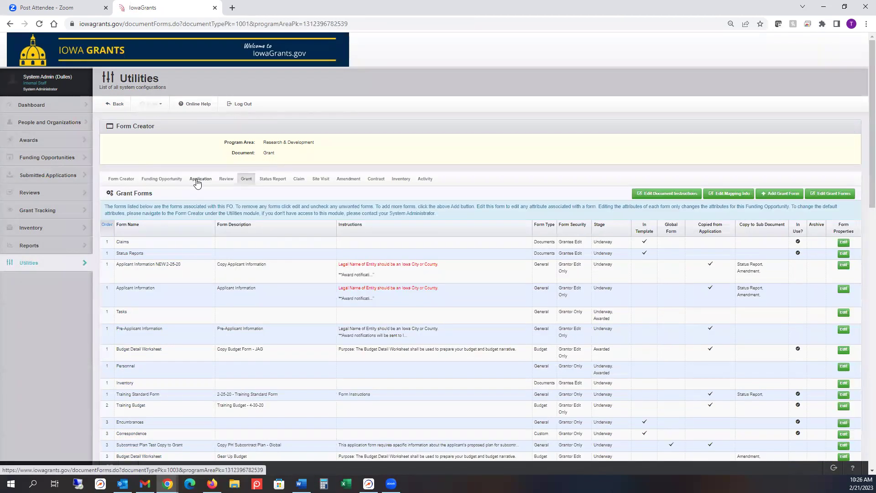
click(196, 181)
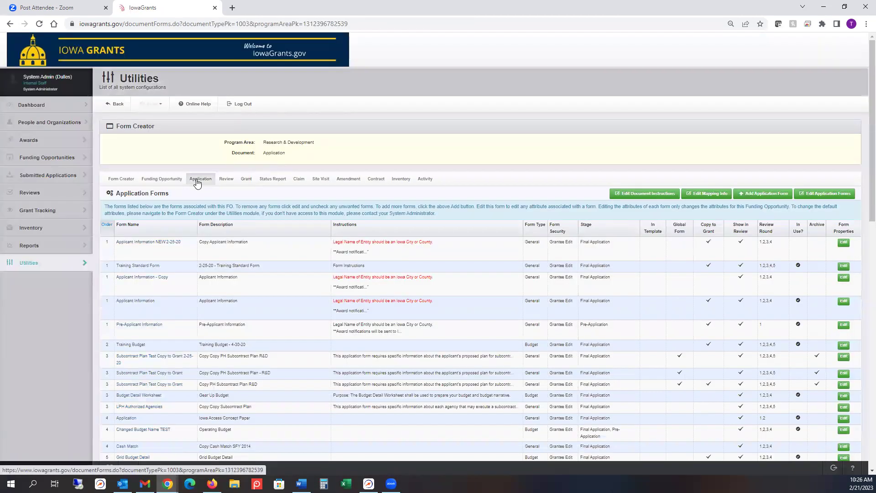
click(152, 330)
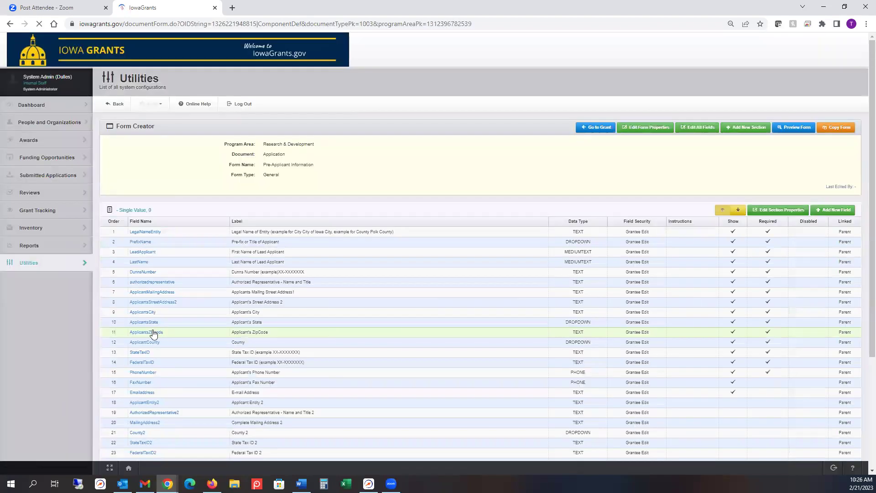
click(646, 130)
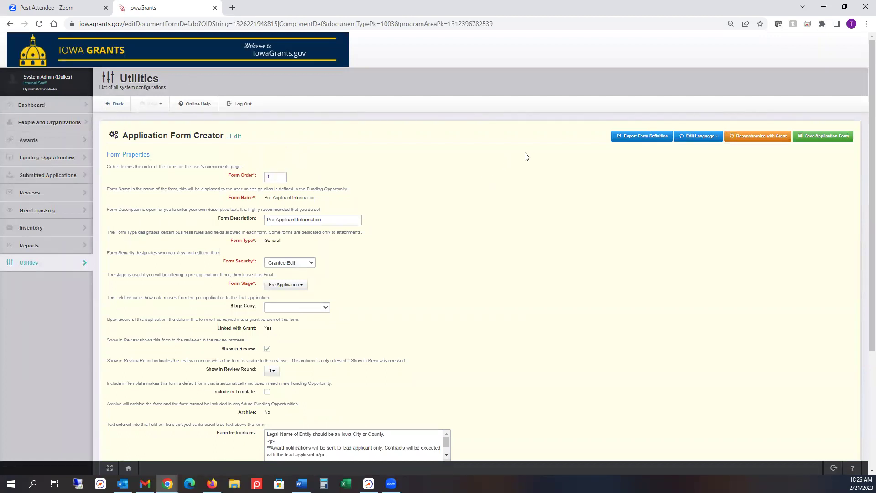
Resynchronize the application form Pre-Applicant Information with Grant, and view the field list of its grant version.
click(752, 138)
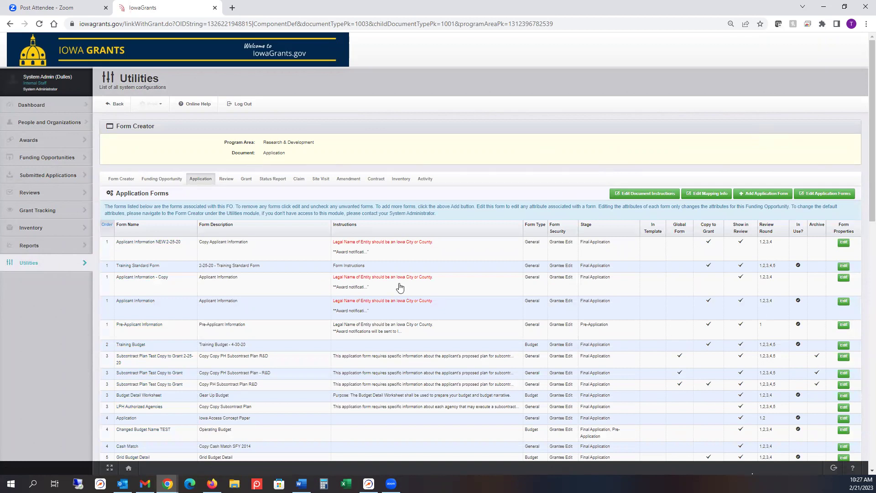
click(161, 331)
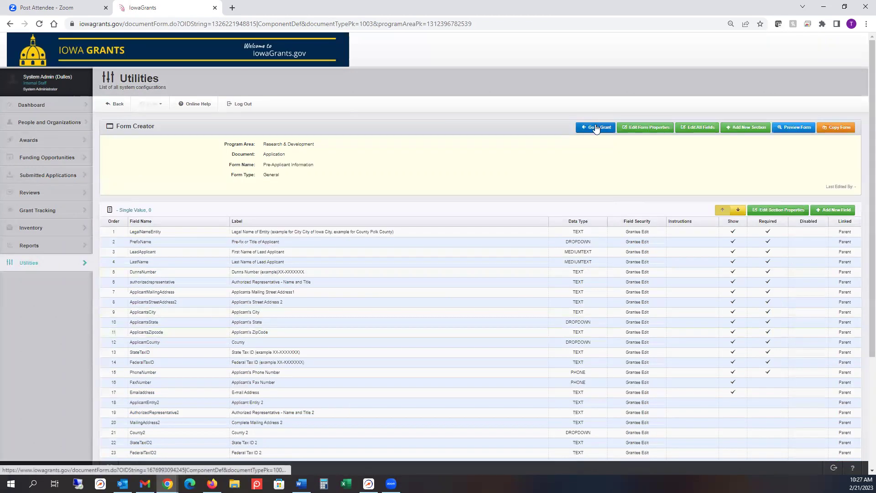
click(596, 127)
scroll(394, 313, down, 3)
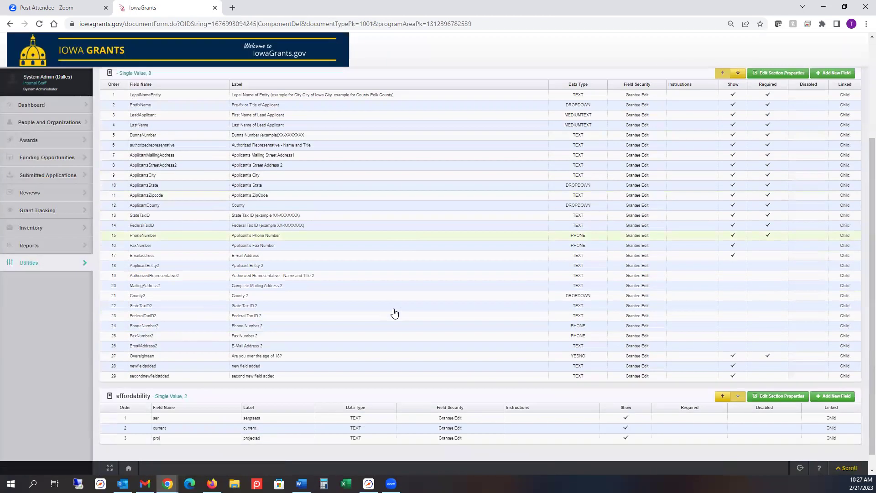
Examine the definition of the field "second new field added" on the grant form, and return to the grant forms.
mouse_move(297, 361)
mouse_down()
mouse_move(133, 362)
mouse_move(309, 363)
mouse_up()
click(308, 362)
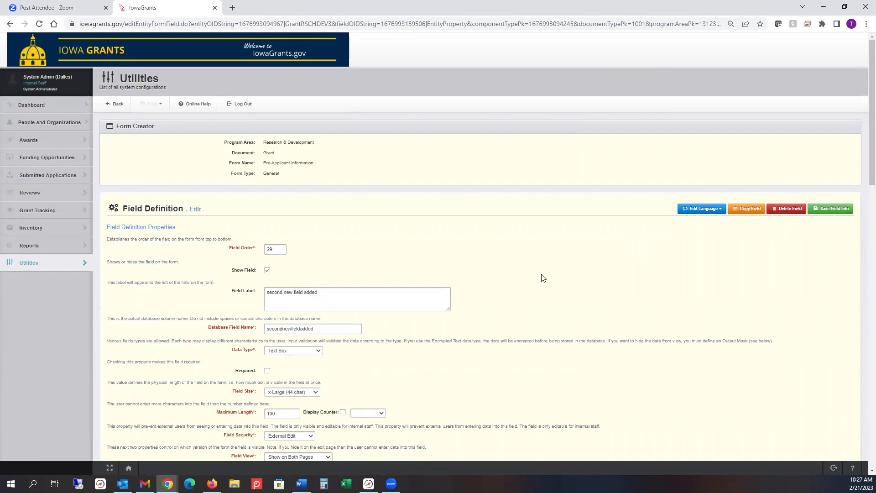
click(114, 105)
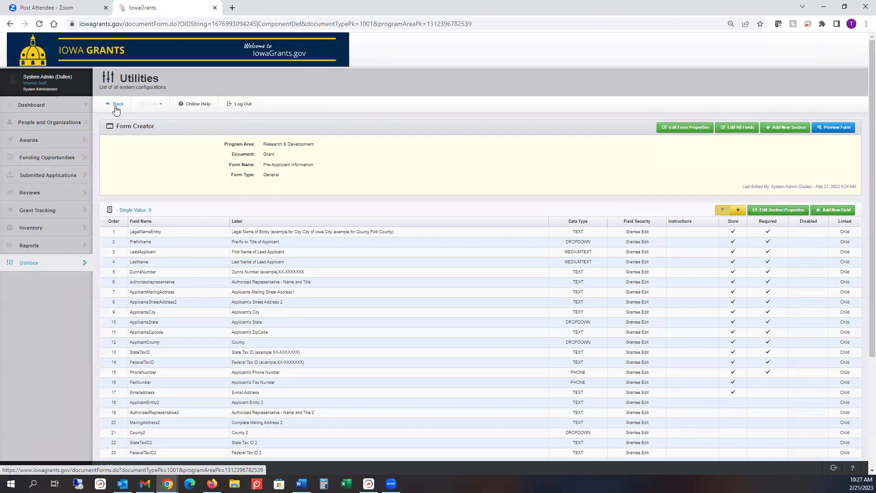
click(116, 105)
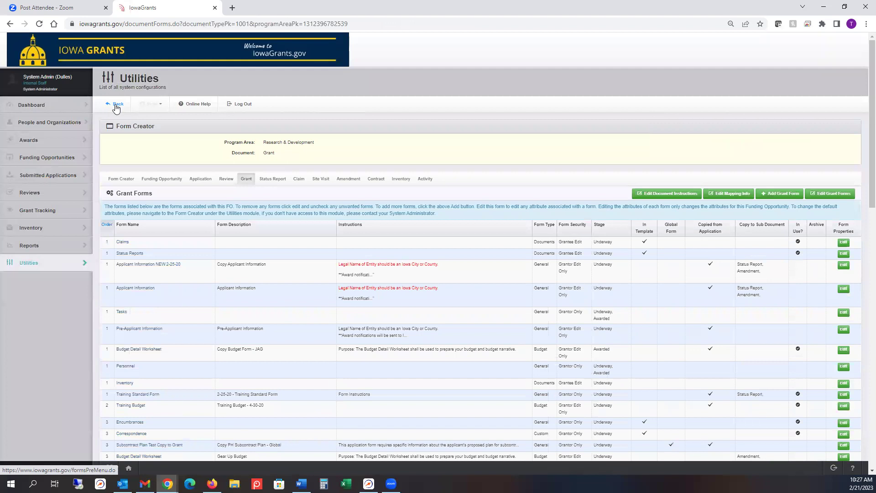
Delete the application form Applicant Information NEW 2-25-20 from its form properties.
click(196, 182)
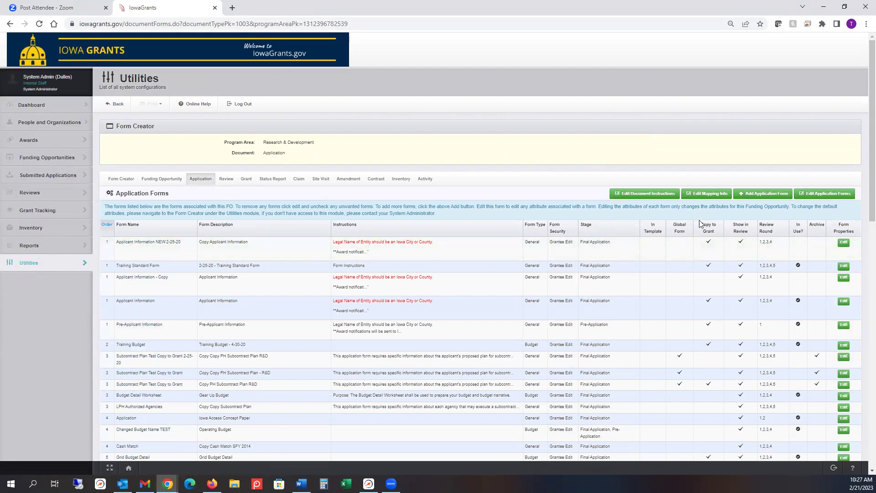
click(160, 254)
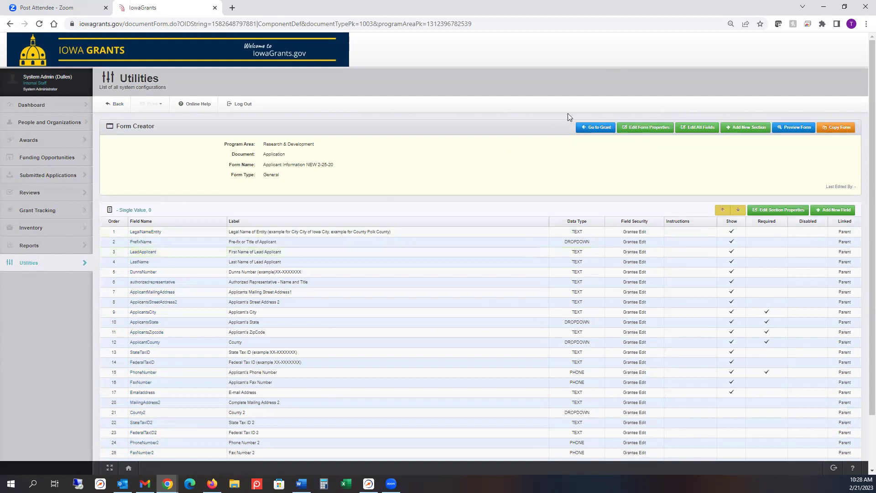
click(652, 127)
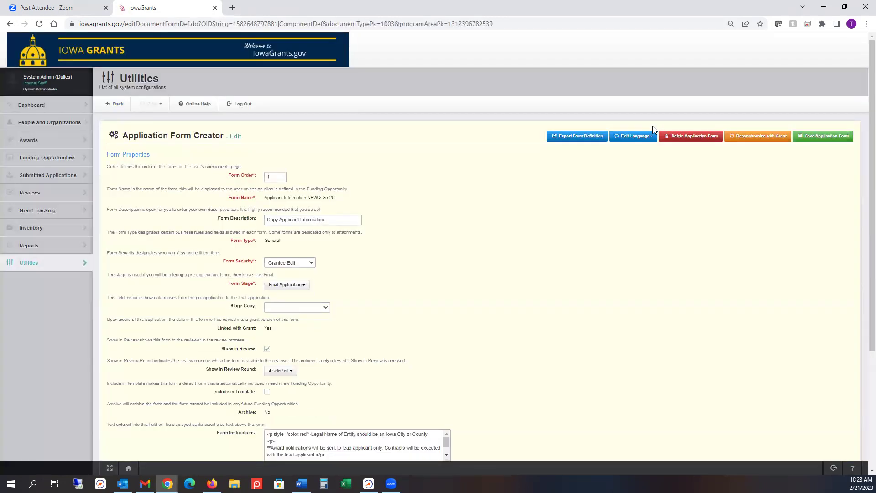
click(694, 139)
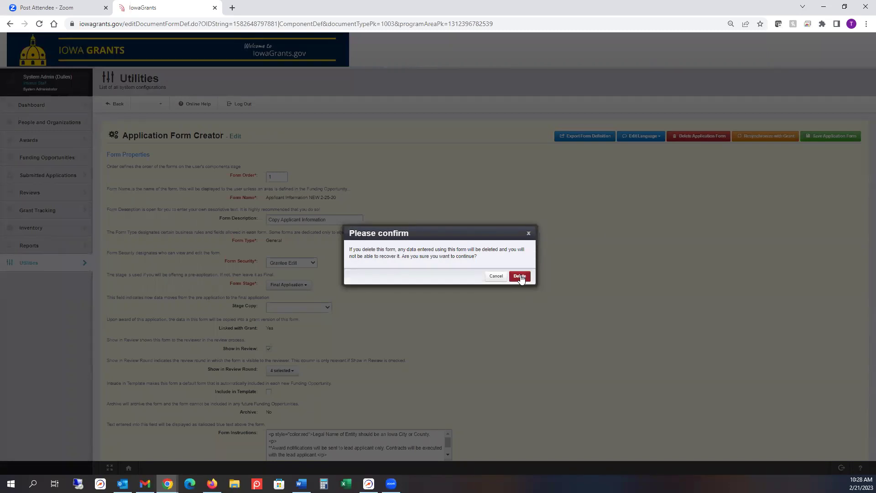
click(520, 276)
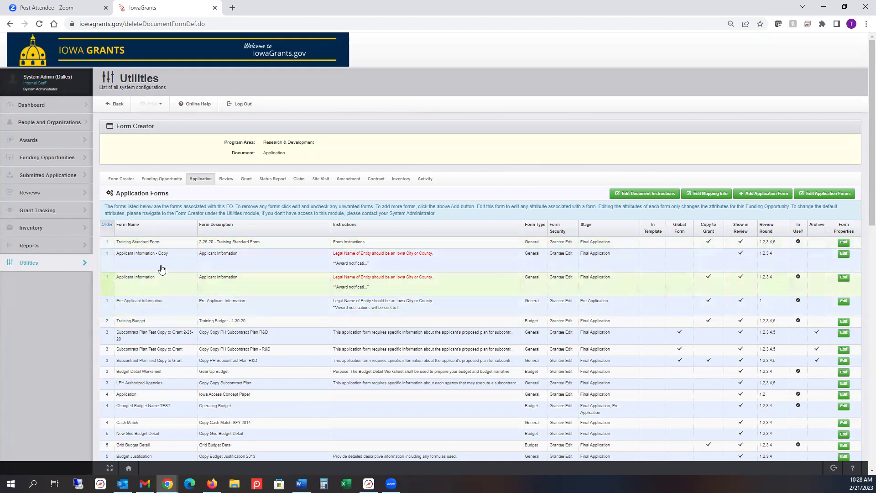
Examine the form properties of the application form Training Standard Form, and return to the application forms.
mouse_move(798, 243)
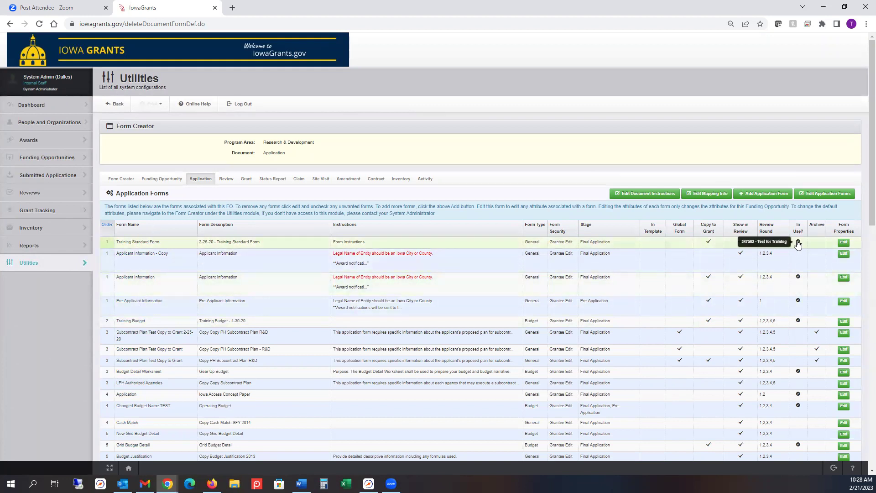
click(155, 243)
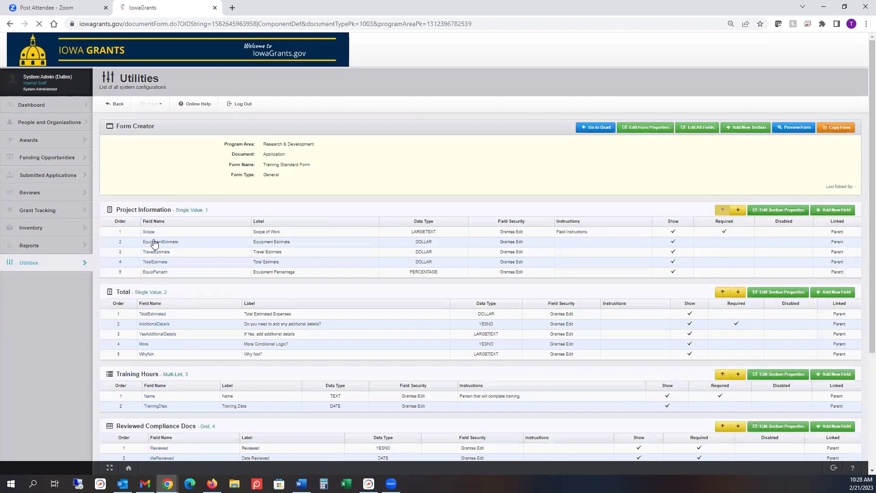
click(650, 127)
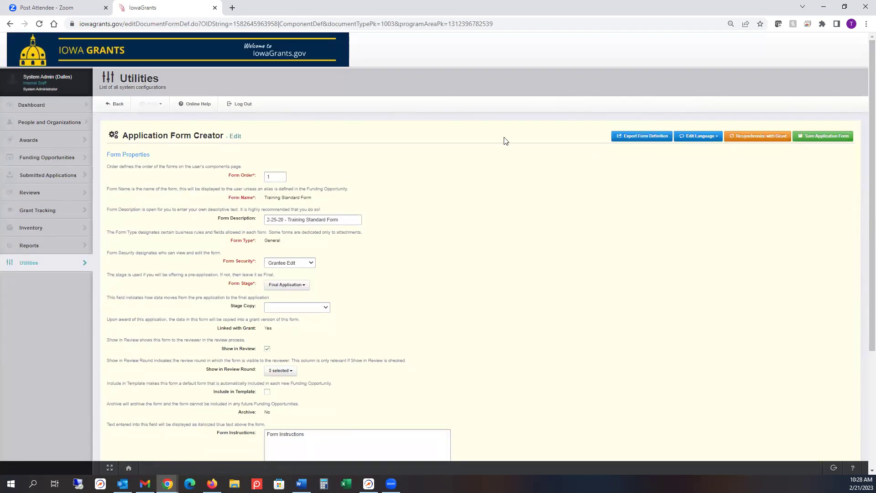
click(118, 105)
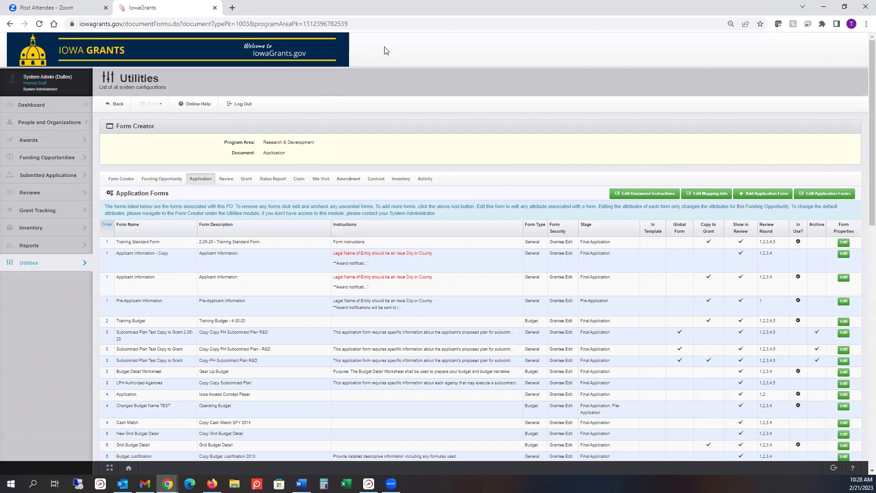
Examine the form properties of the application form Applicant Information, and return to the application forms.
mouse_move(797, 250)
click(145, 286)
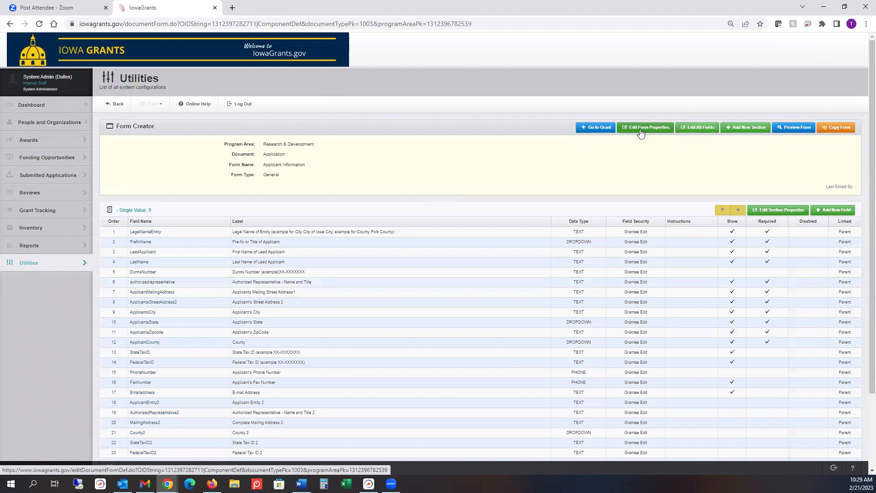
click(640, 130)
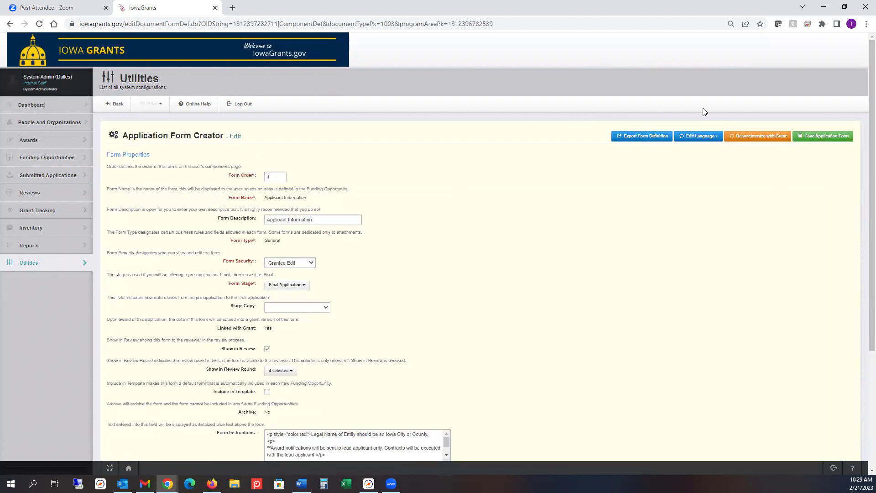
click(114, 104)
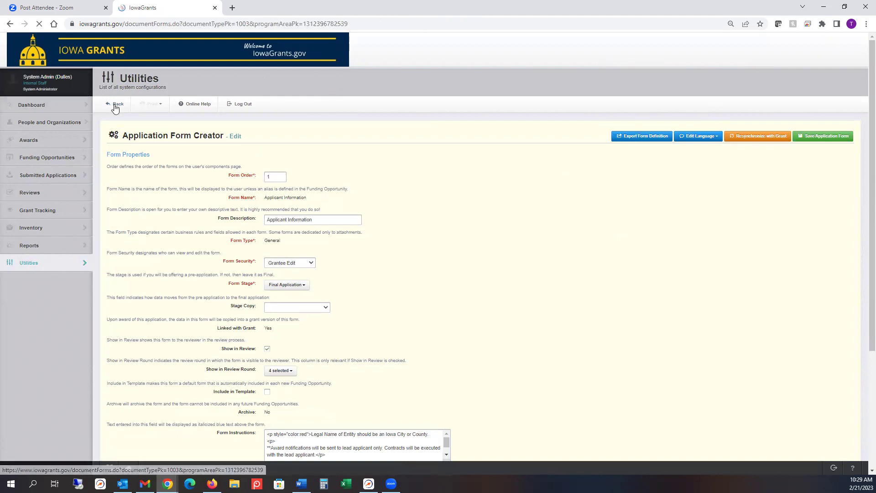
Sort the application forms by form type, and examine the editable fields and form properties of Budget Detail Worksheet.
click(534, 228)
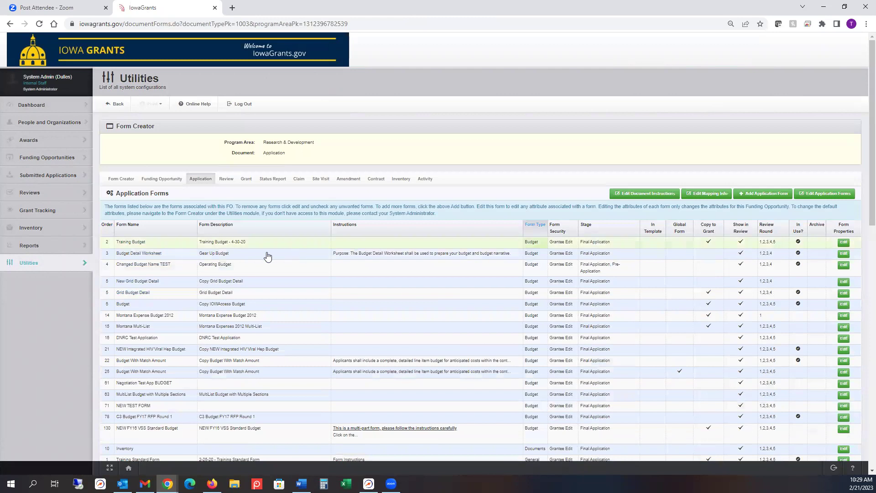
click(145, 254)
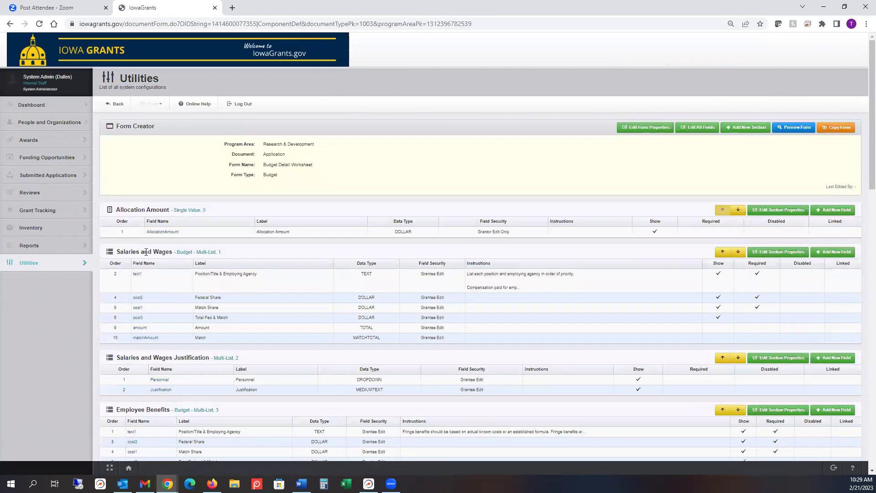
click(701, 128)
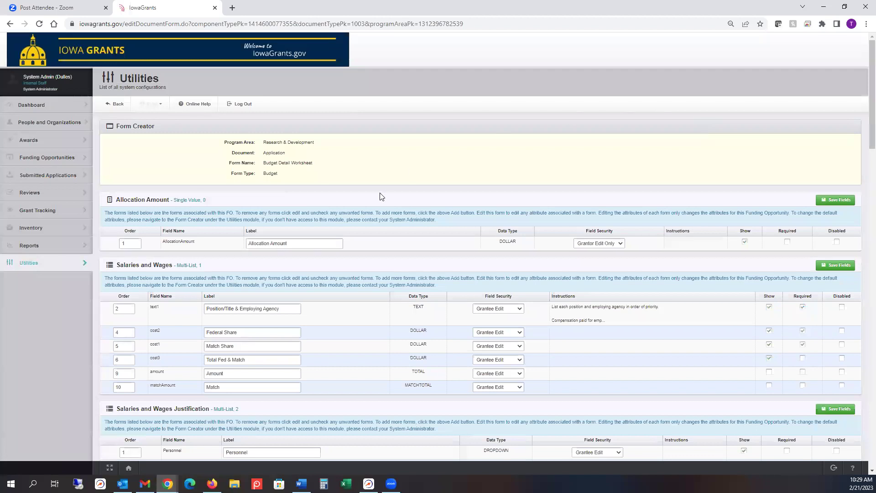
click(119, 106)
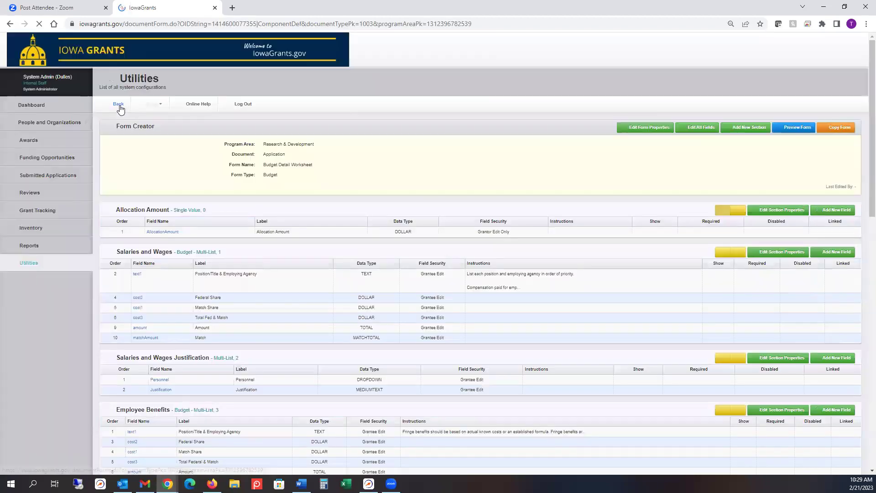
click(625, 131)
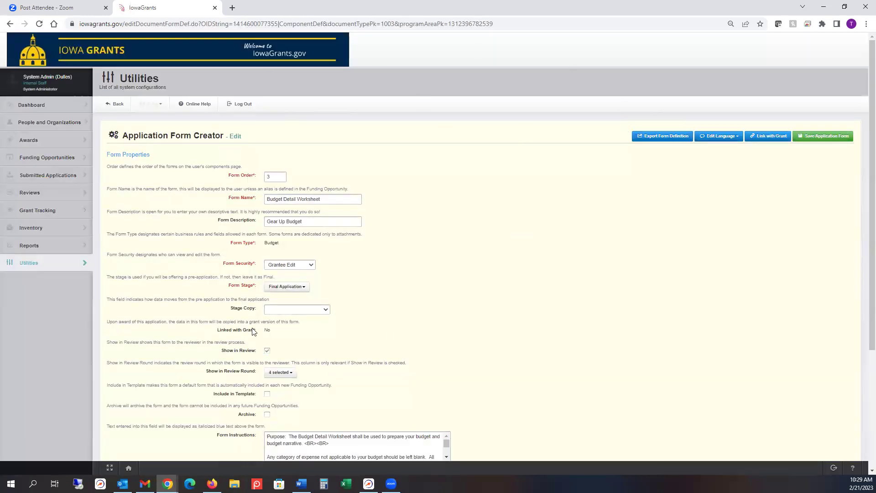
click(114, 105)
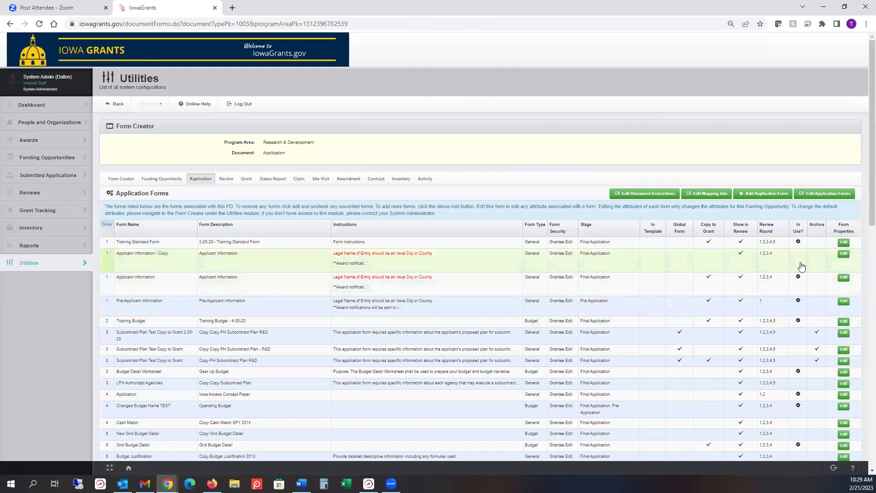
Check the linking and deletion options in the form properties of Applicant Information - Copy, and return to the application forms.
click(139, 264)
click(647, 128)
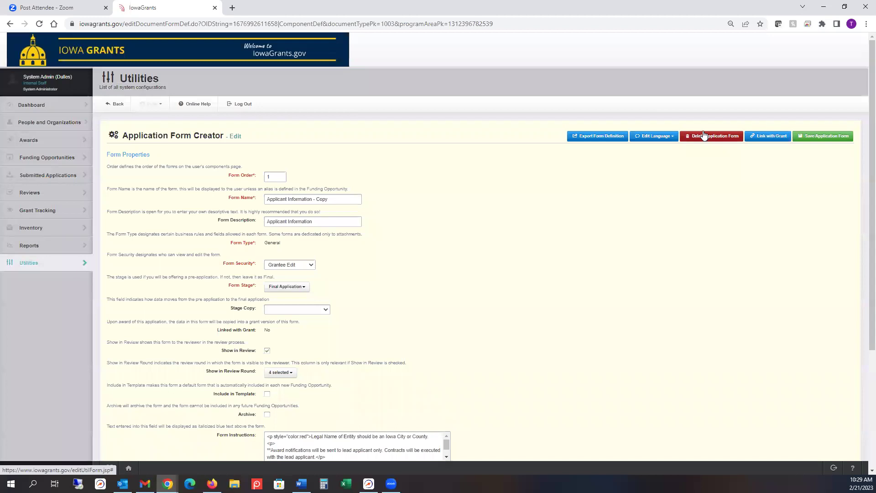
click(114, 105)
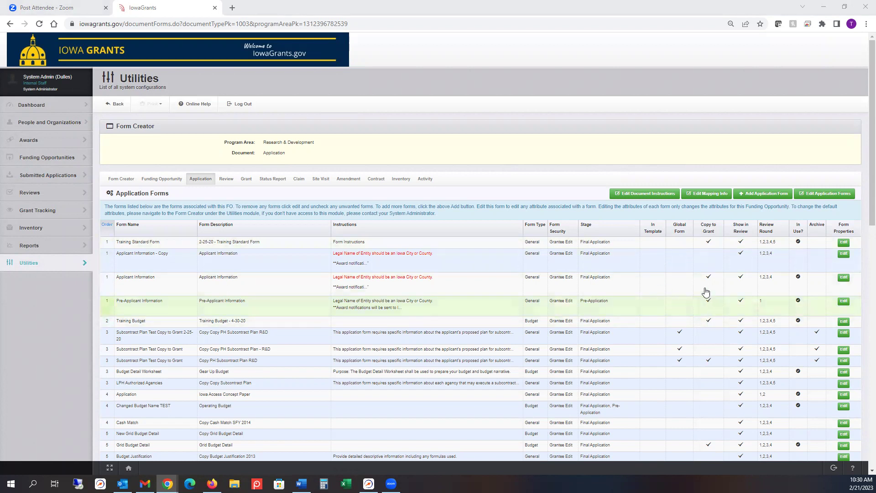
Sort the application forms by Global Form, Copy to Grant and Show in Review, and look through the list.
click(679, 227)
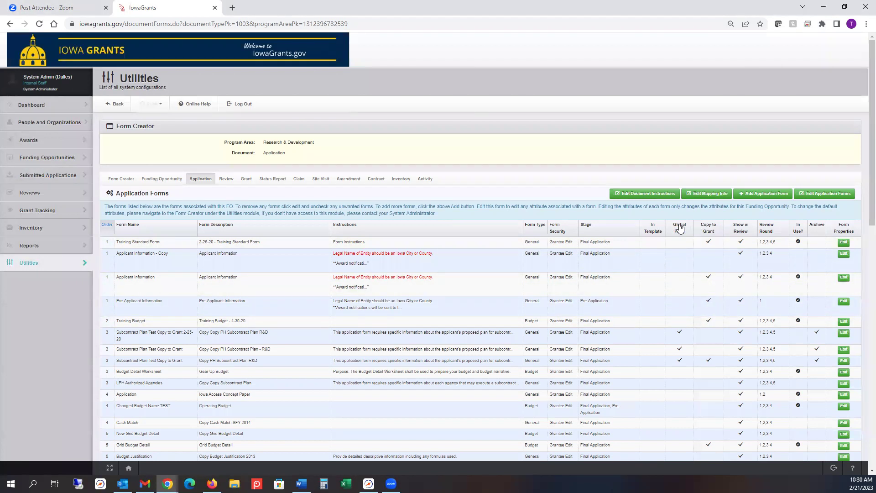
click(707, 228)
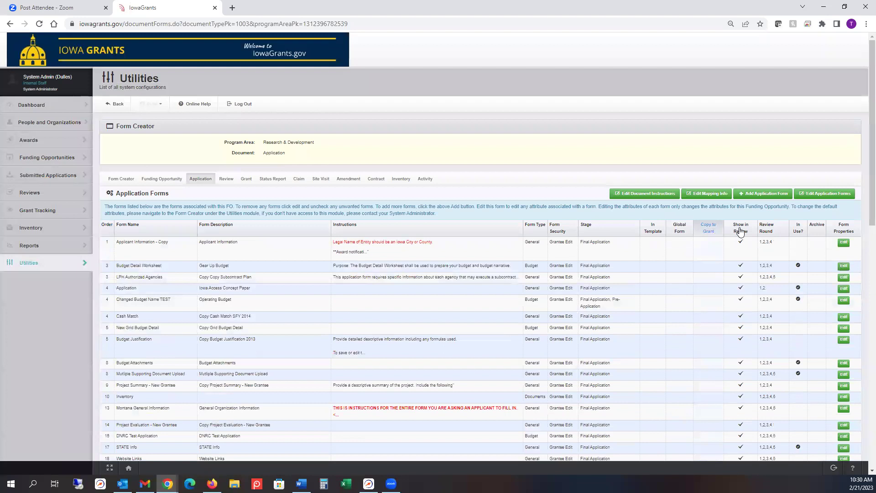
click(741, 230)
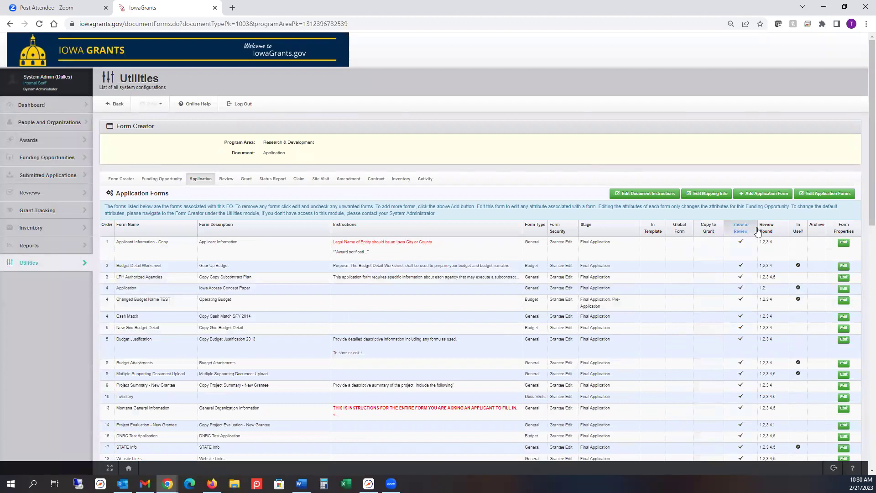
click(681, 233)
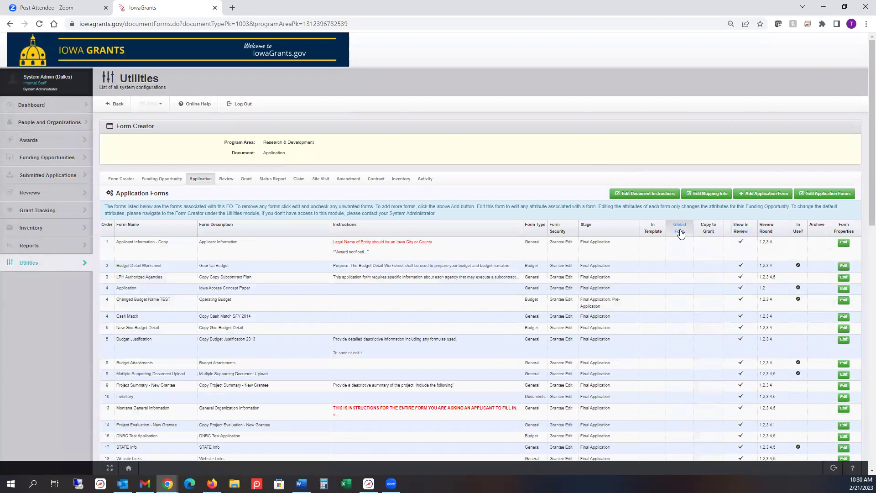
click(707, 232)
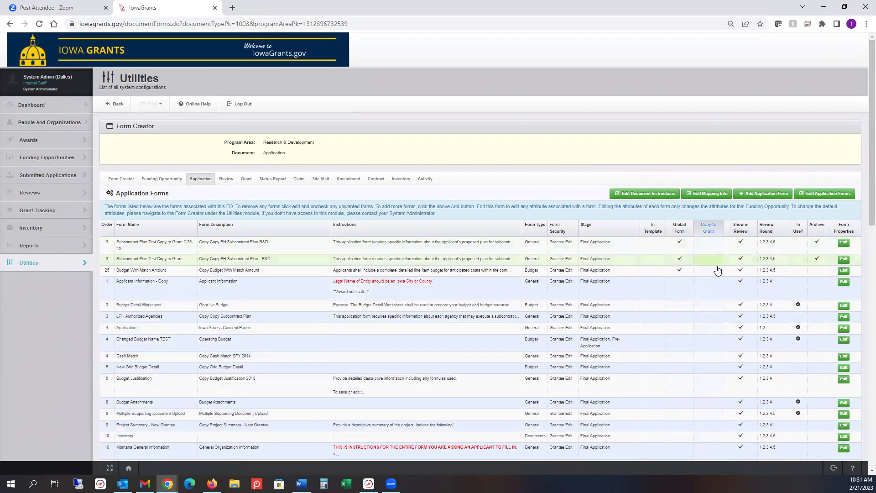
scroll(713, 313, down, 3)
scroll(655, 313, up, 3)
View the grant forms and the status report forms, and return to the grant forms.
click(246, 179)
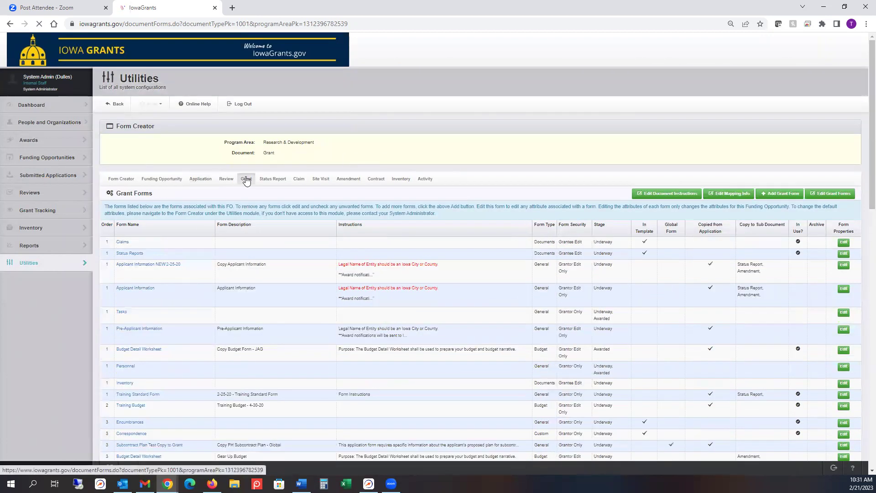
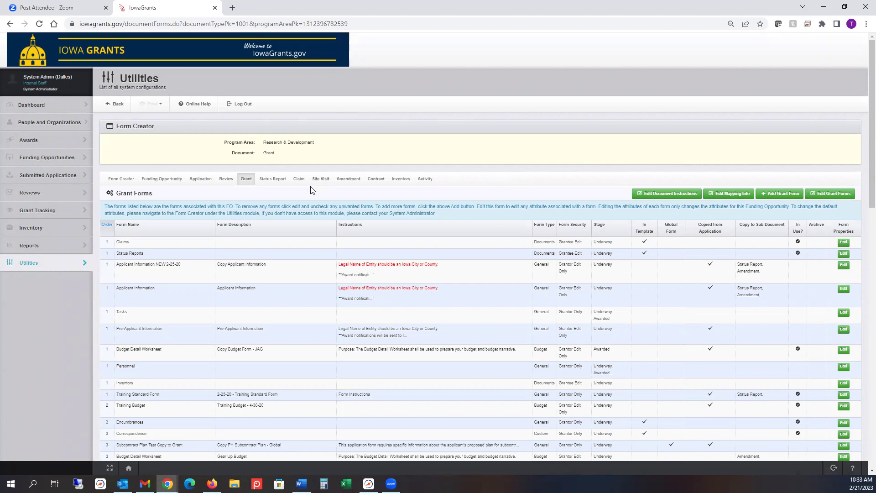
click(275, 182)
click(248, 183)
Open the old IowaGrants site at iowaold.webgrantscloud.com in a new browser tab.
click(232, 8)
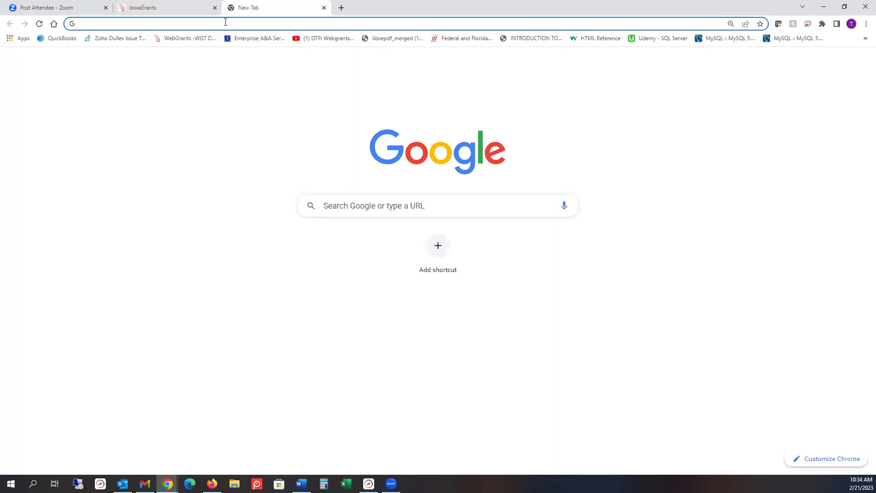
click(225, 22)
text(iowaold.webgrantscloud.com)
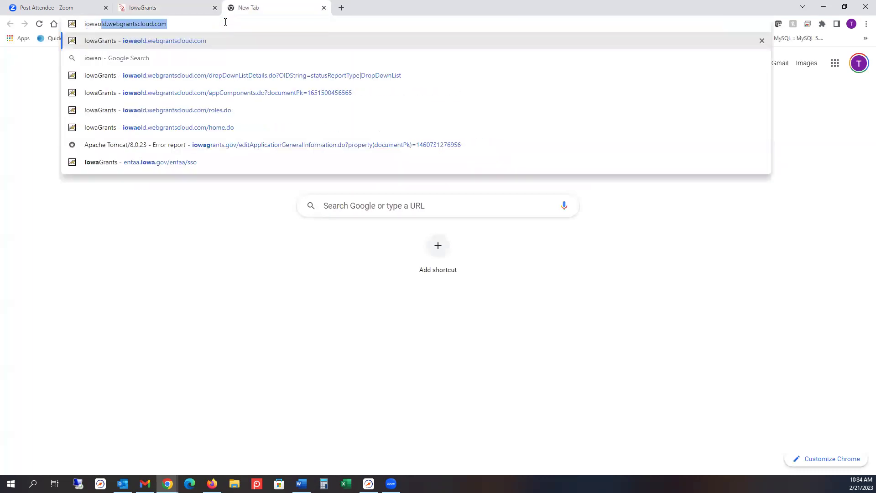
key(Return)
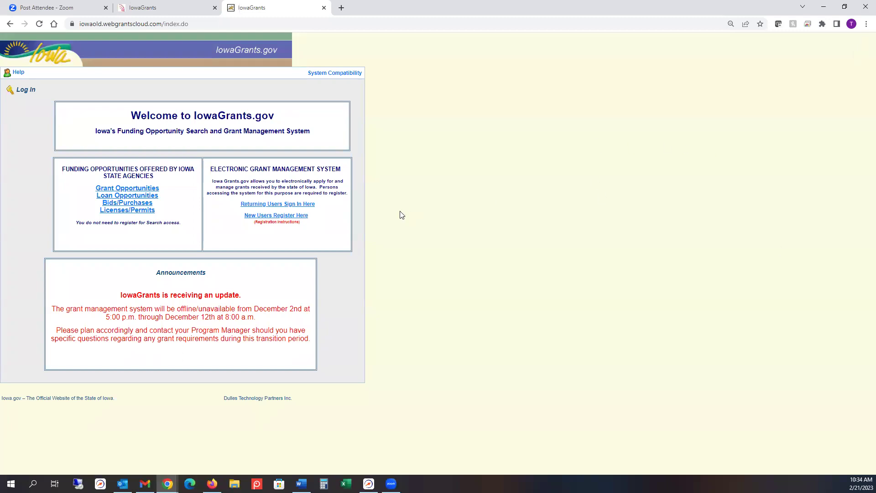
Sign in to the old site as a returning user with the saved credentials and list all inventory records without search filters.
click(277, 205)
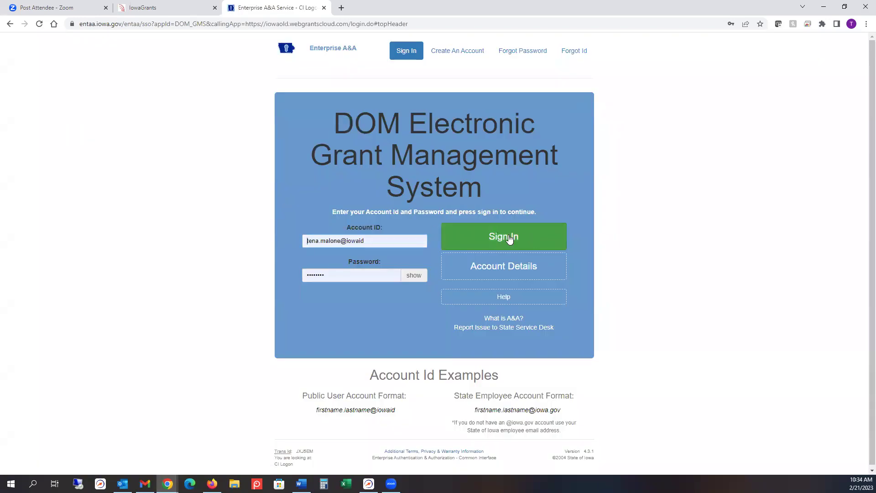
click(509, 237)
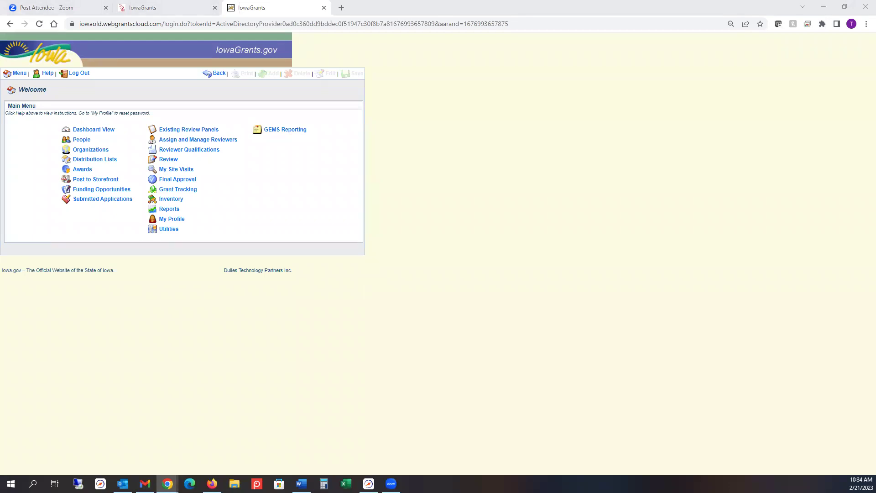
click(174, 200)
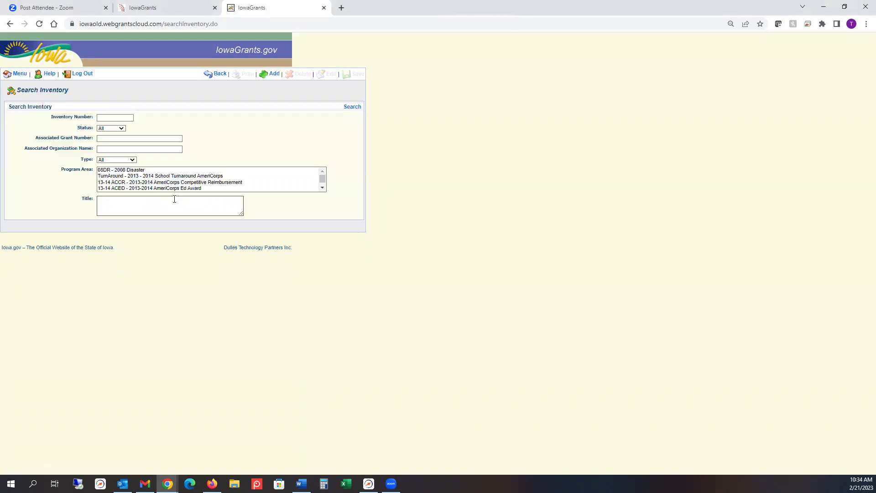
click(357, 108)
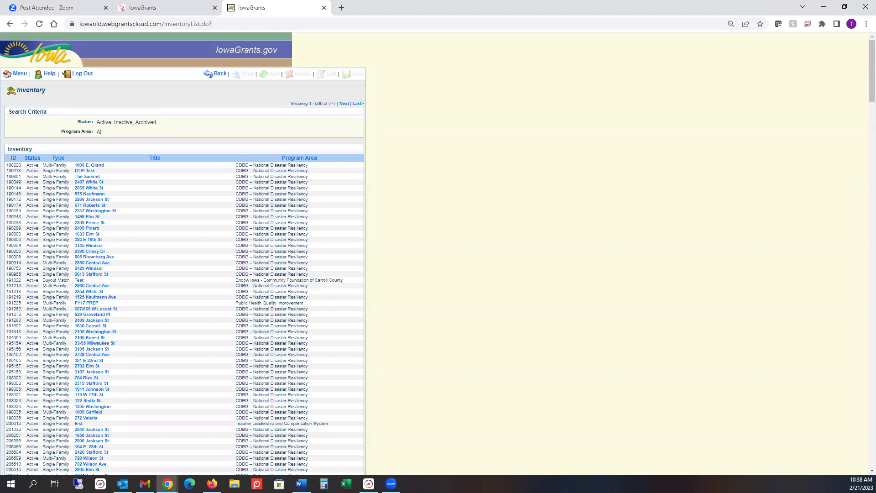
Return to the current IowaGrants site, search grants in the Research & Development (RSCHDEV) program area, and sort them by grant number and funding opportunity.
click(177, 11)
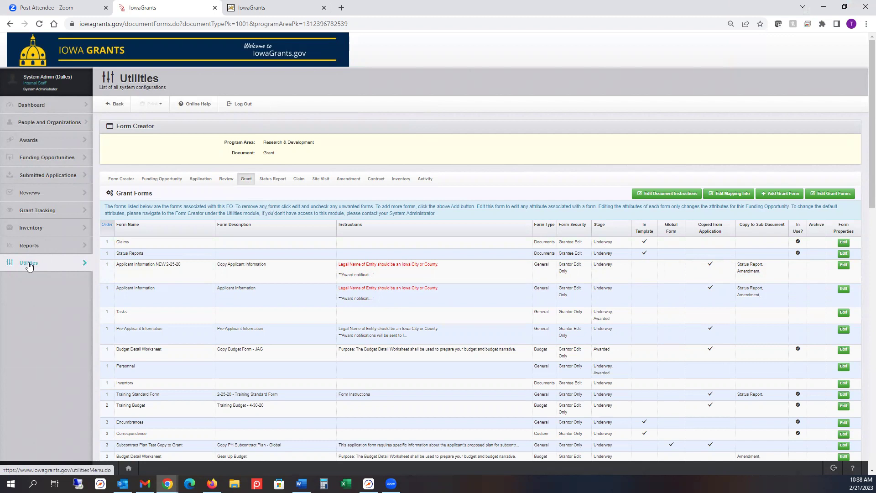
click(45, 211)
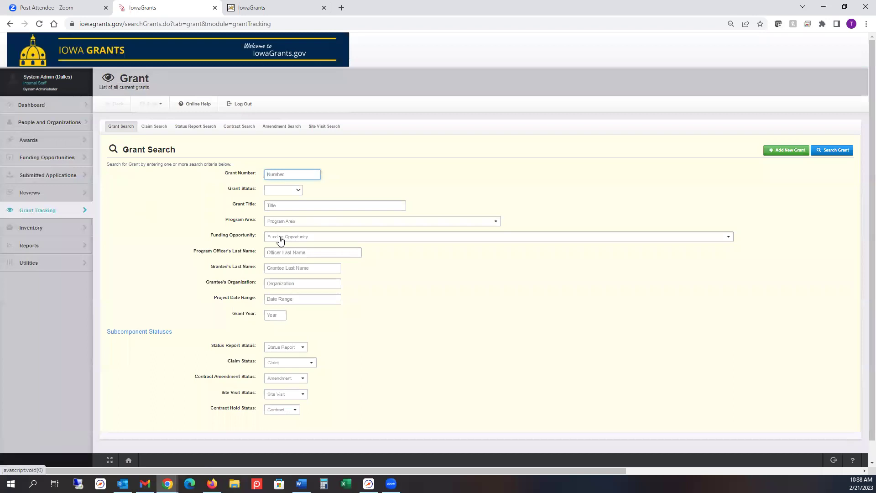
click(278, 223)
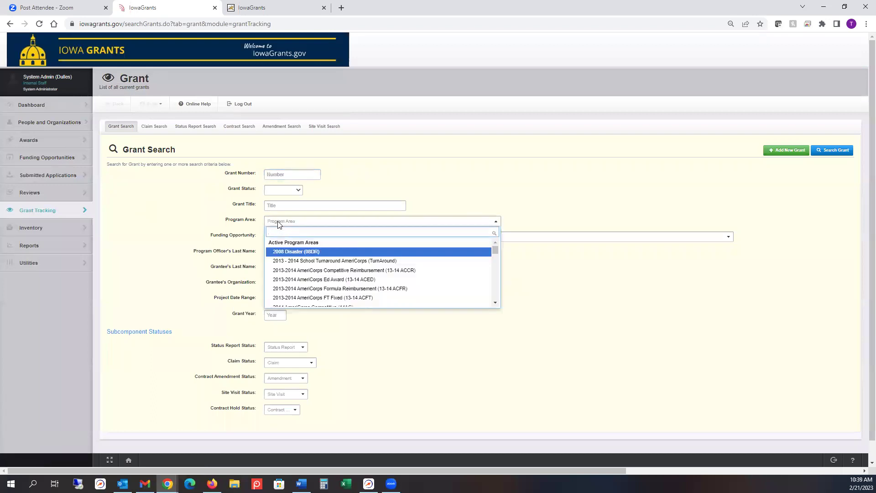
text(rese)
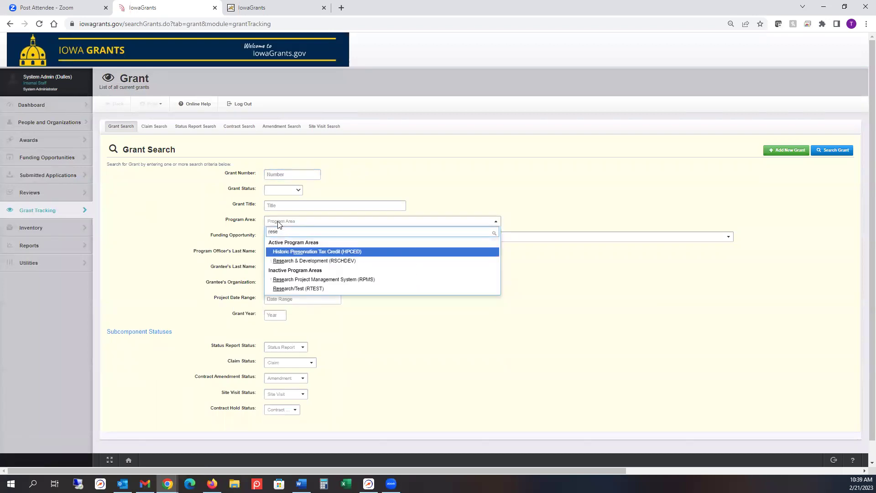
click(301, 261)
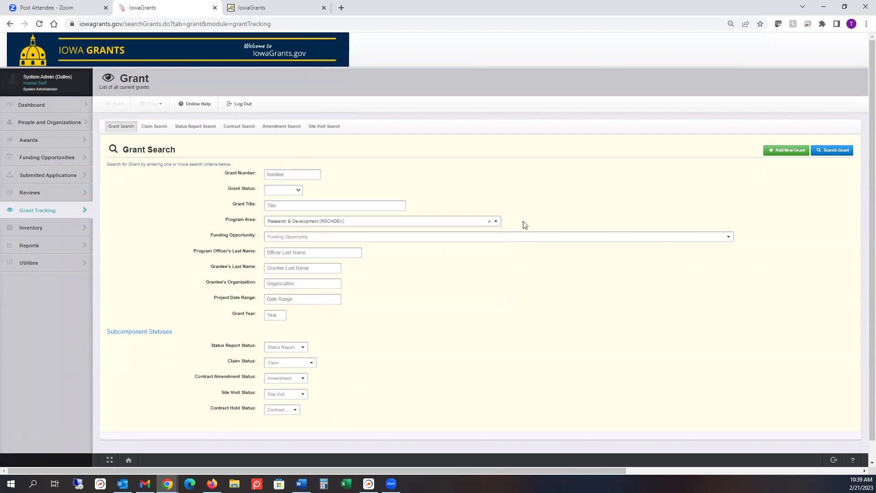
click(827, 151)
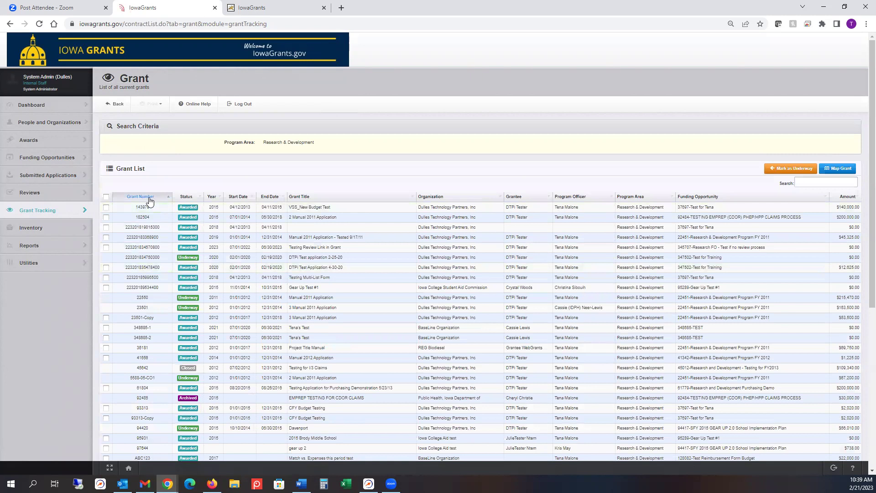
click(148, 200)
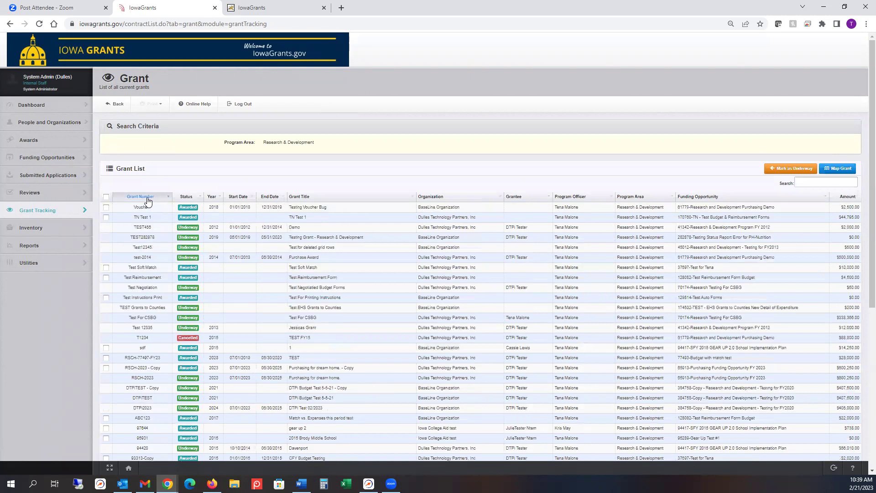
click(745, 201)
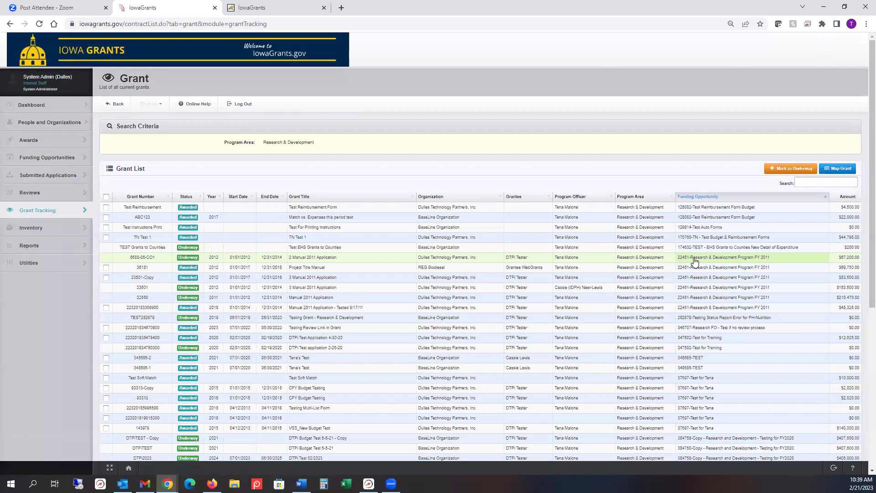
Find funding opportunity 22451 among the current funding opportunities and open its General Information form.
click(50, 158)
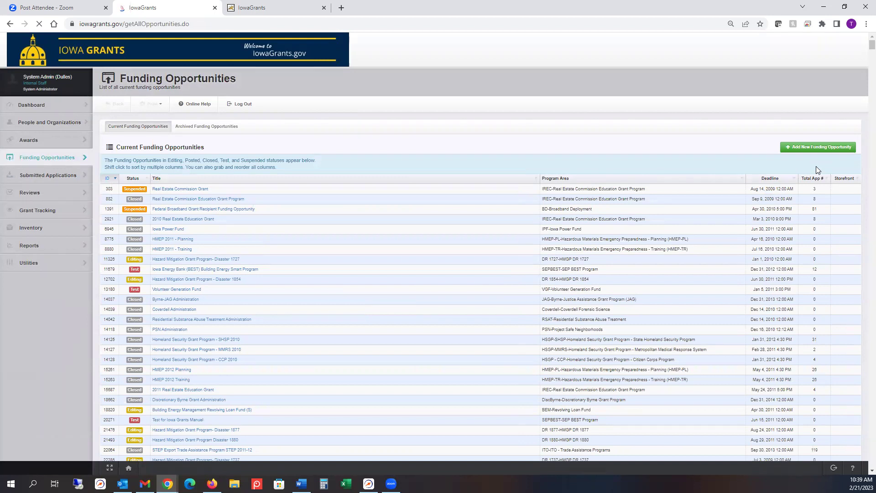
click(815, 181)
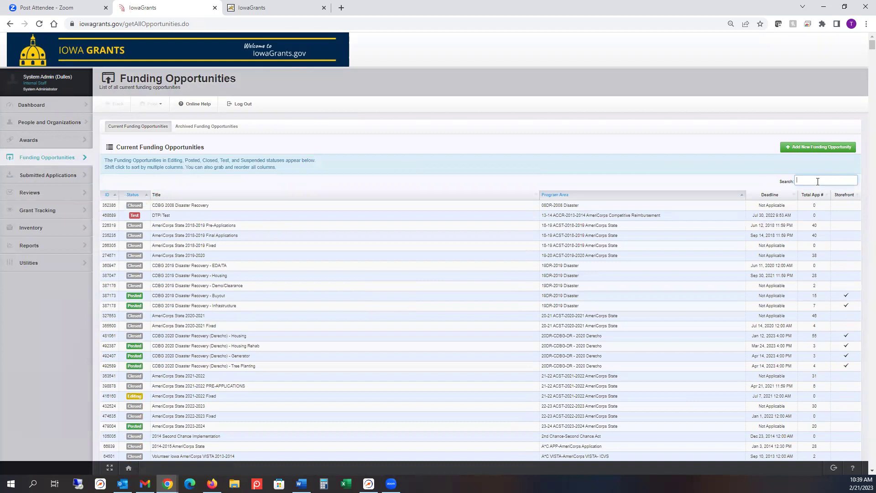
text(22451)
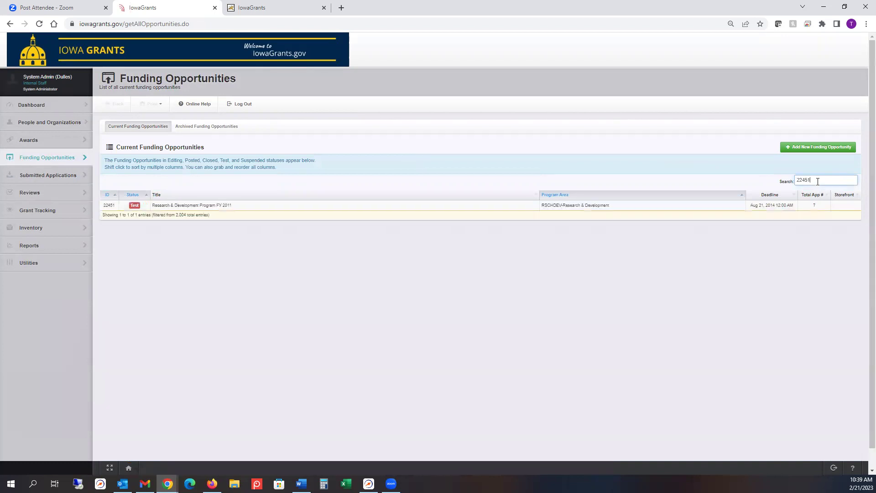
click(181, 205)
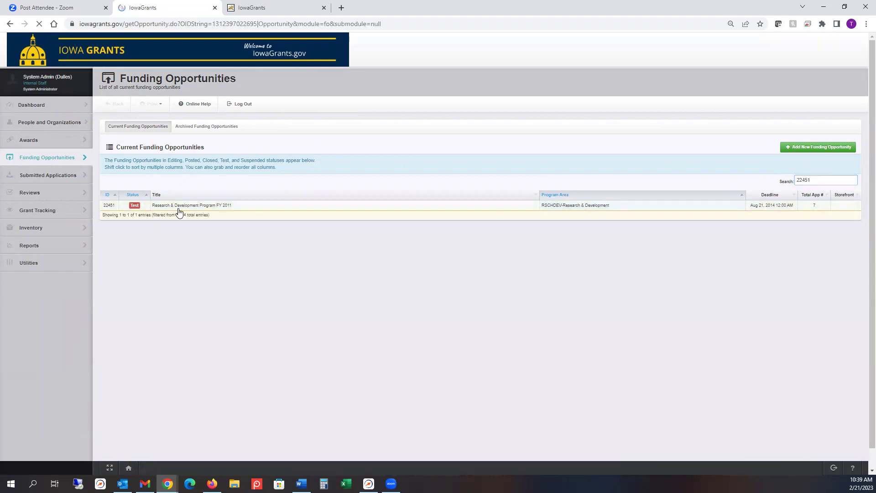
click(120, 272)
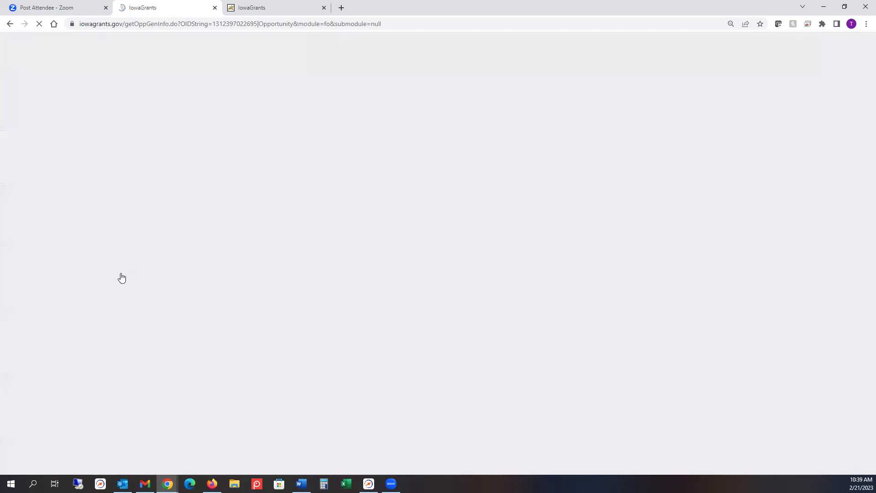
Edit the General Information of funding opportunity 22451 and set the Project Start Date to 01/01/2023.
click(834, 232)
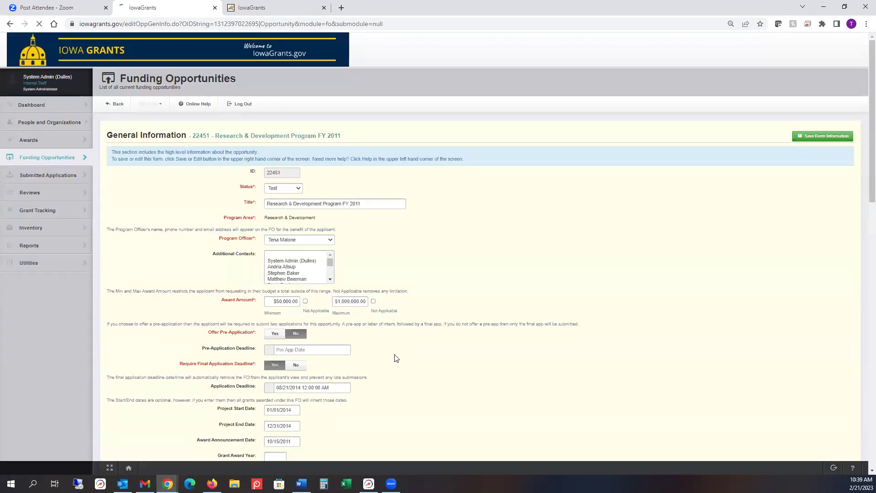
scroll(415, 349, down, 2)
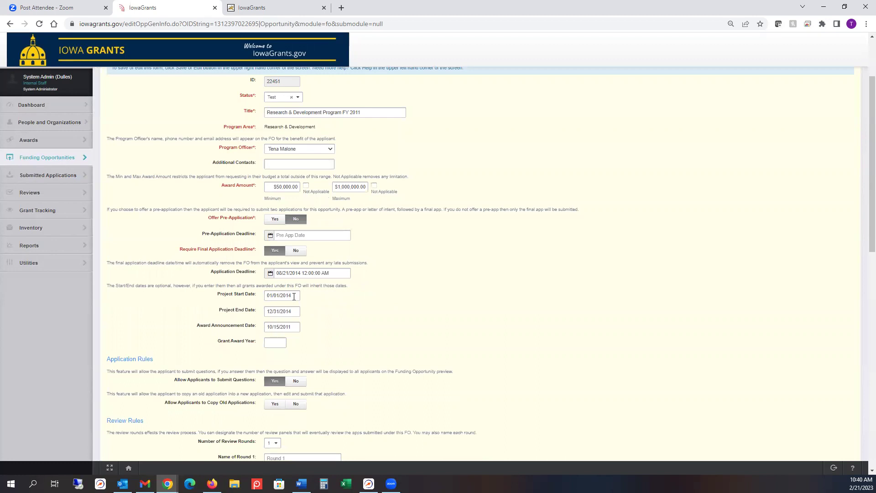
click(294, 296)
drag(293, 296, 286, 296)
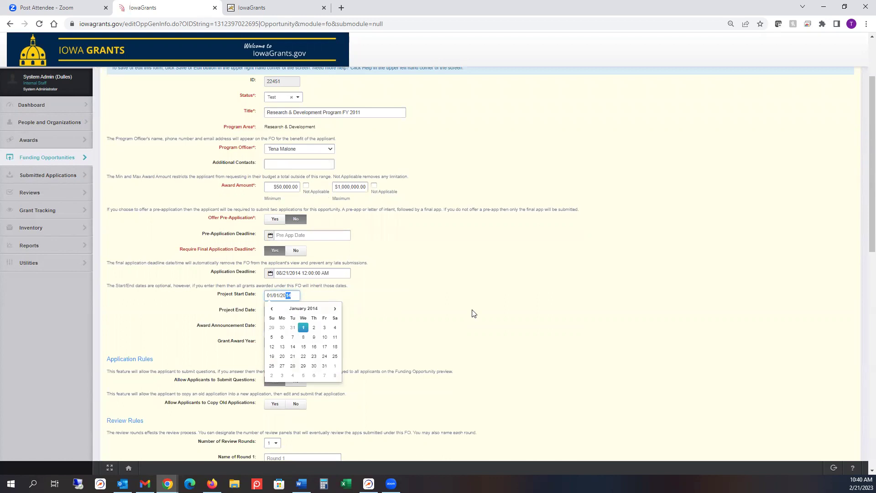
text(20)
key(BackSpace)
text(3)
click(456, 329)
Set the funding opportunity's Project End Date to 12/31/2025 and save the form.
click(299, 311)
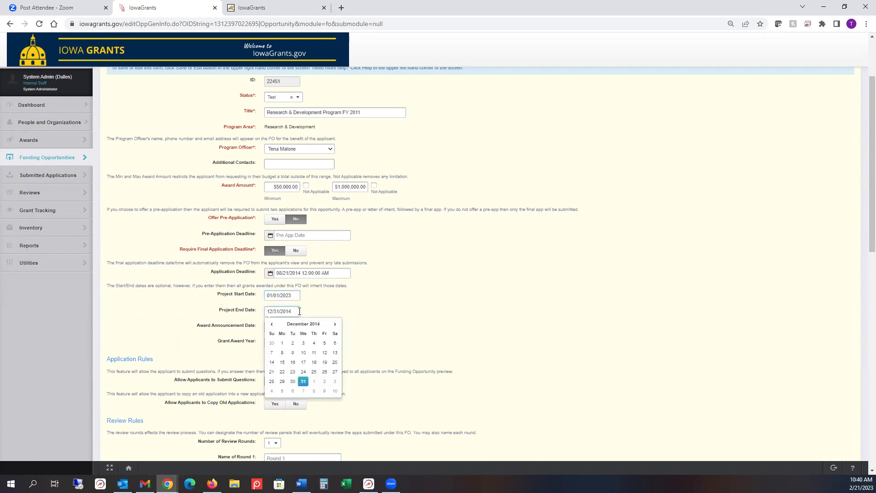
key(BackSpace)
key(BackSpace)
text(25)
click(430, 279)
scroll(722, 219, up, 2)
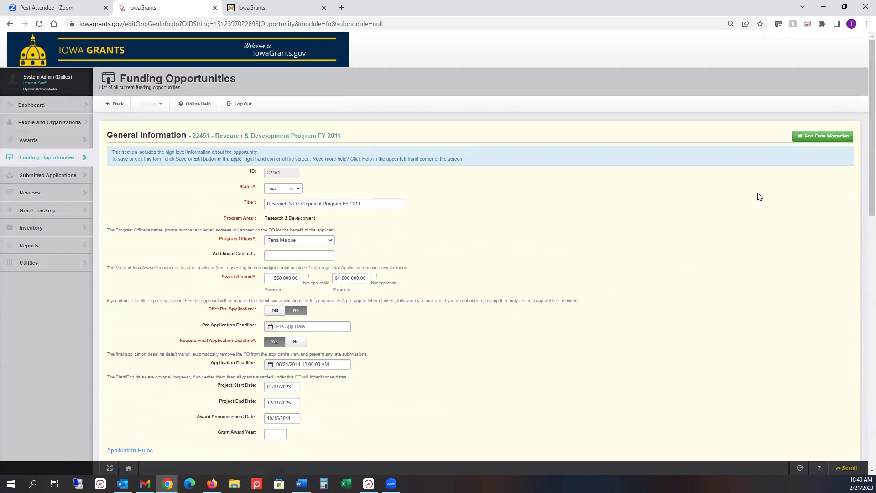
click(811, 136)
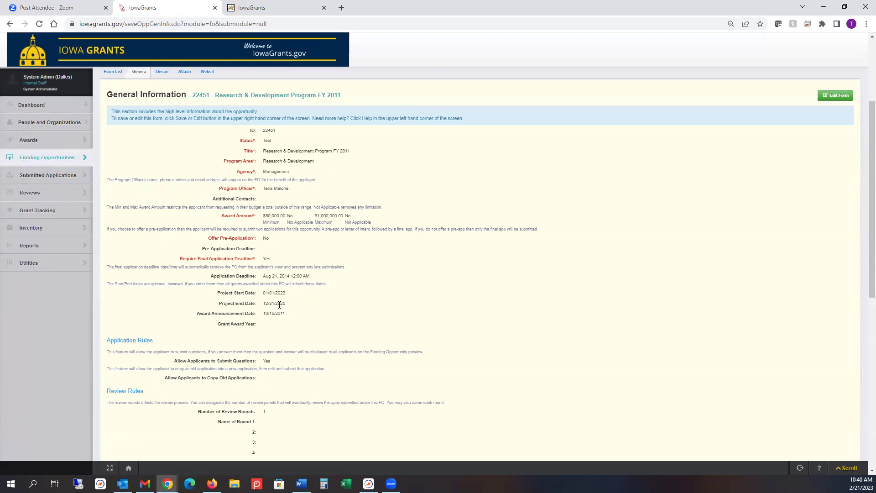
Change the title of funding opportunity 22451 to Research & Development Program FY 2023 and save the form.
drag(136, 94, 351, 103)
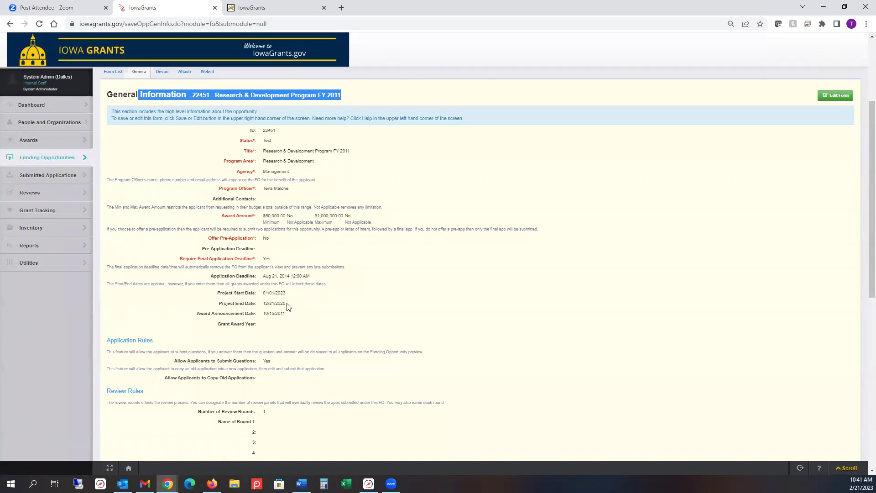
click(820, 99)
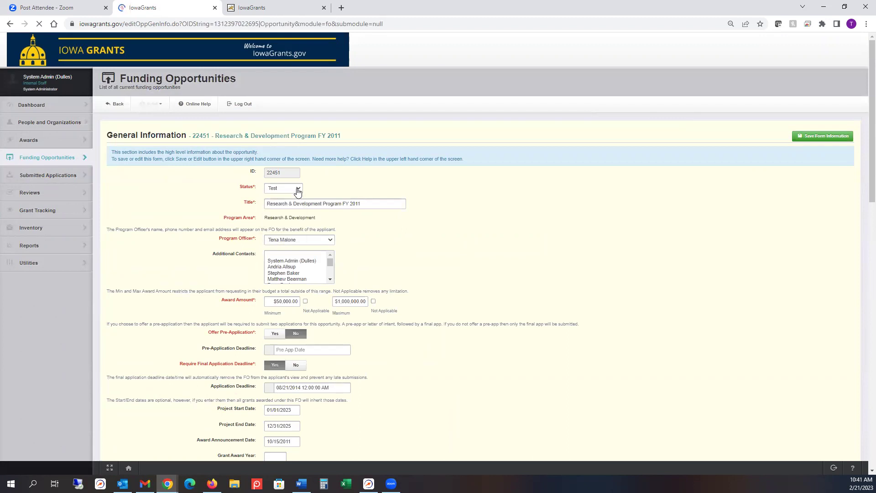
click(369, 202)
key(BackSpace)
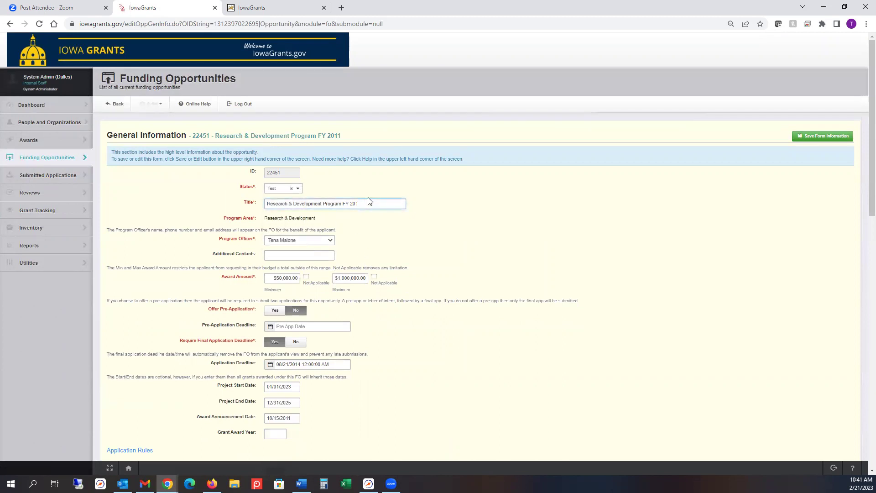
text(23)
click(817, 138)
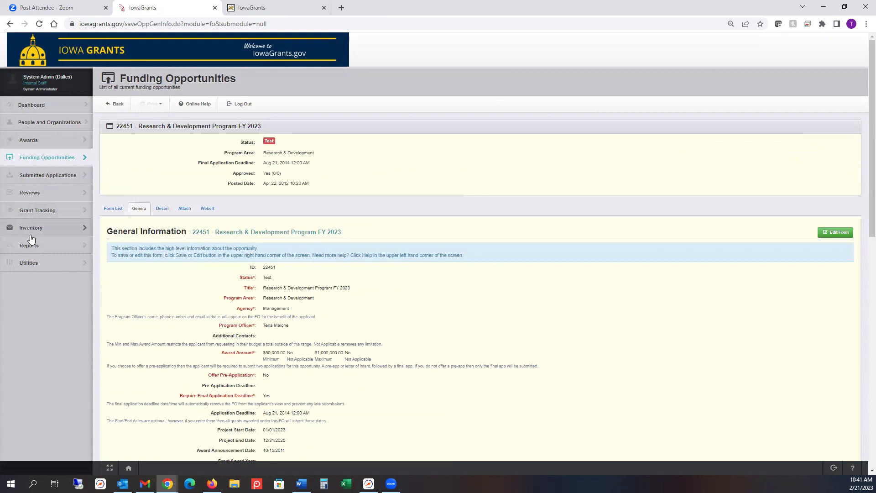
Search the grants under funding opportunity 22451 - Research & Development Program FY 2023 in Grant Tracking.
click(33, 210)
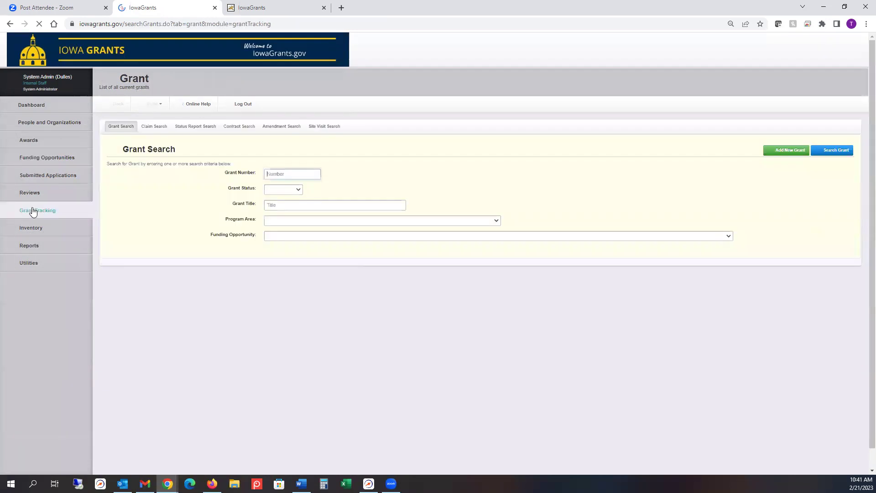
click(272, 239)
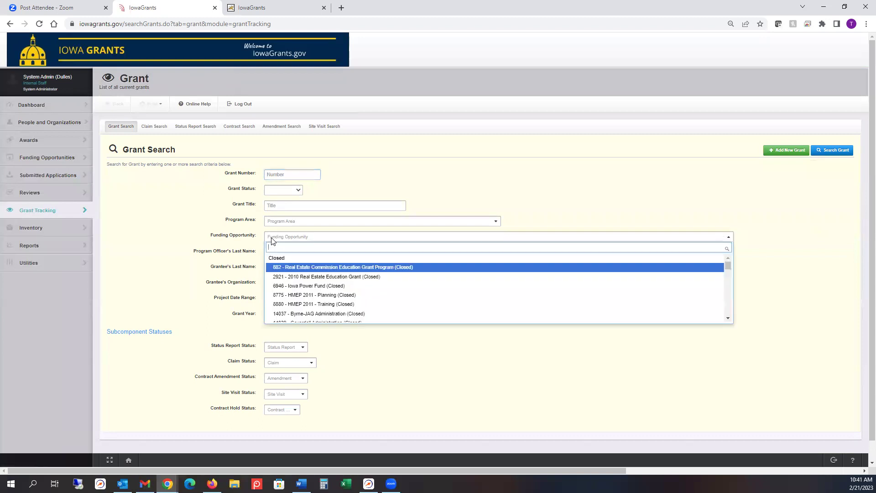
text(22451)
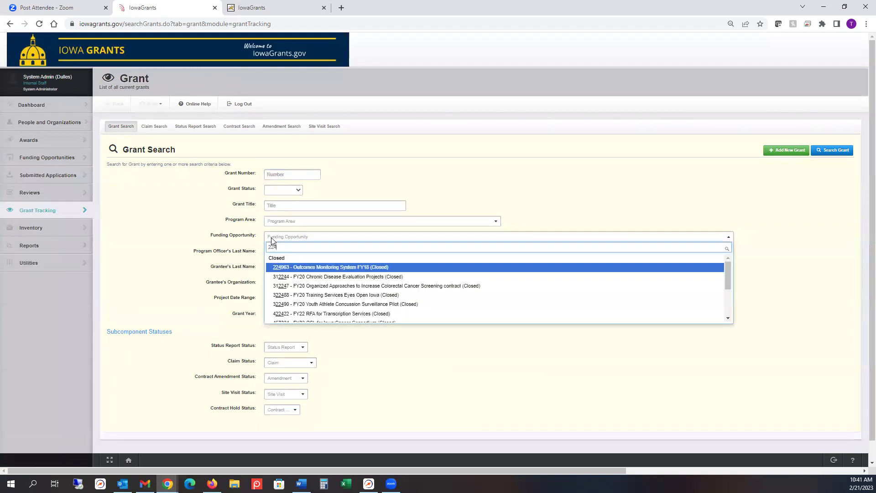
click(291, 267)
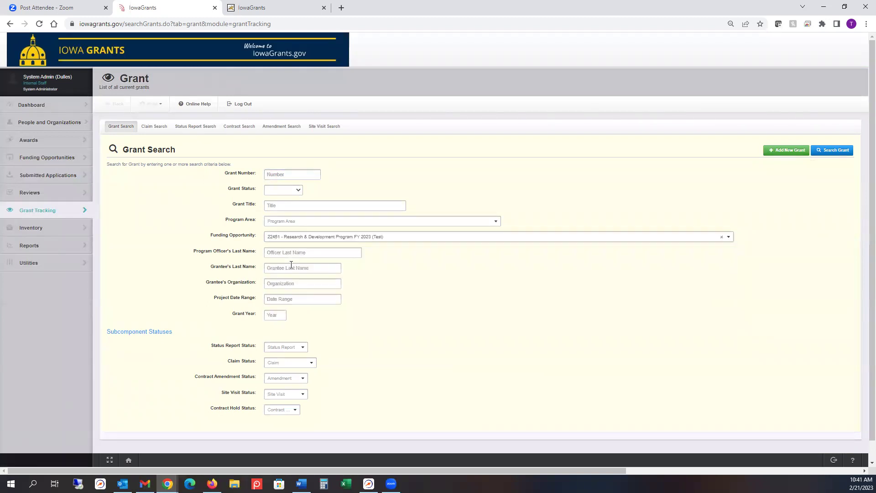
click(835, 152)
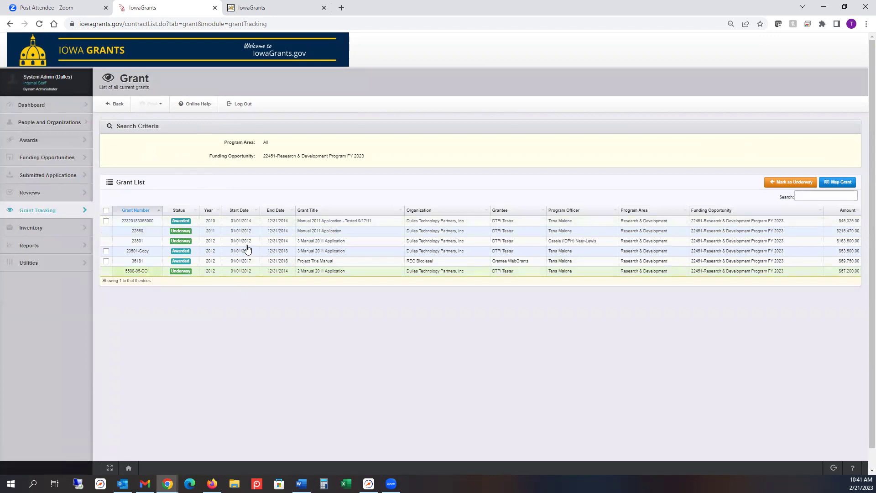
Edit the General Information of the grant Manual 2011 Application - Tested 9/17/11 and set its project start date to 01/01/2023.
click(140, 221)
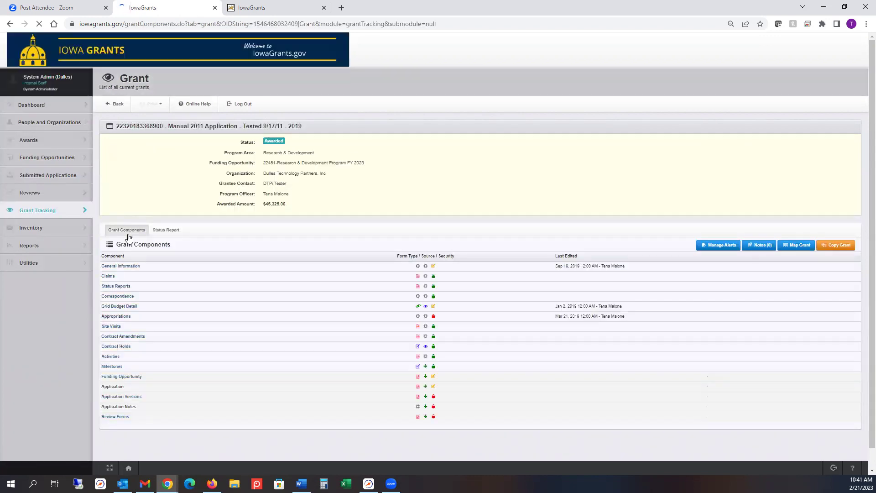
click(117, 266)
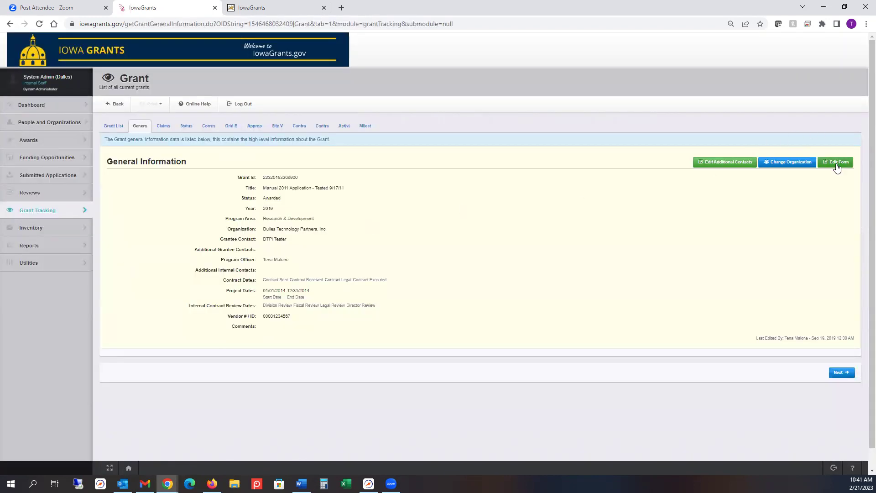
click(837, 163)
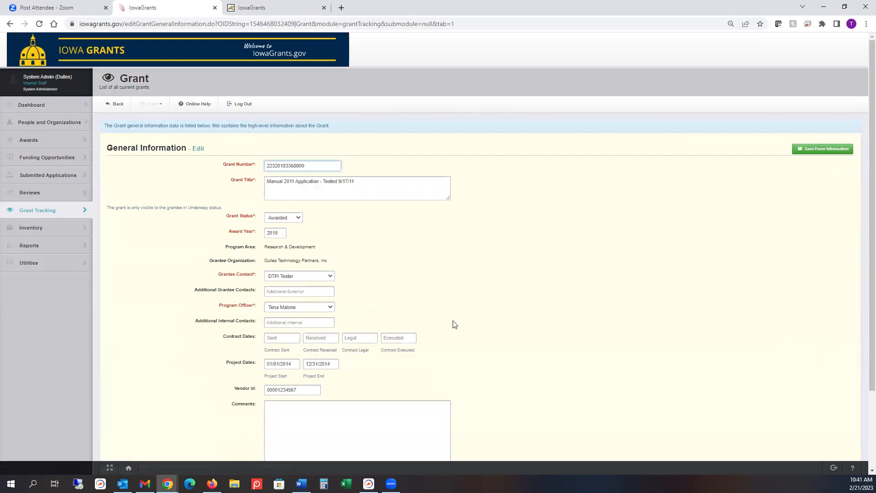
click(293, 364)
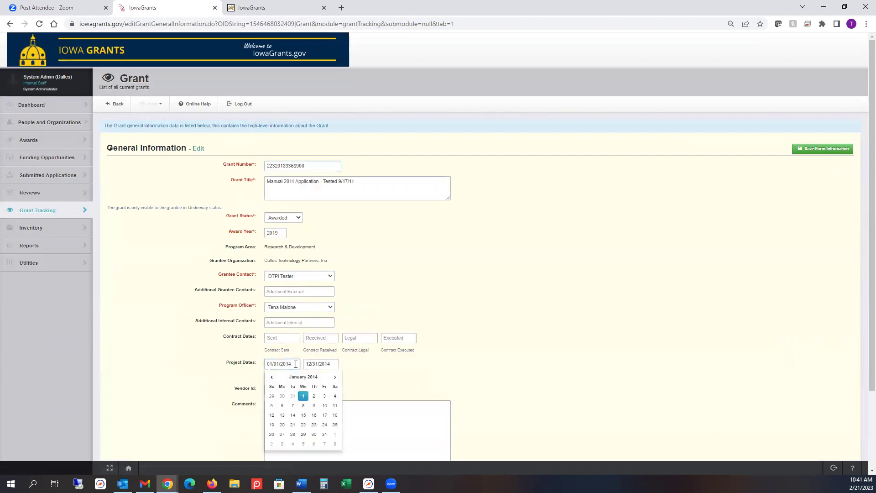
key(BackSpace)
text(23)
Set the project end date of the Tested 9/17/11 grant to 12/31/2025 and save the form.
click(332, 363)
key(BackSpace)
key(BackSpace)
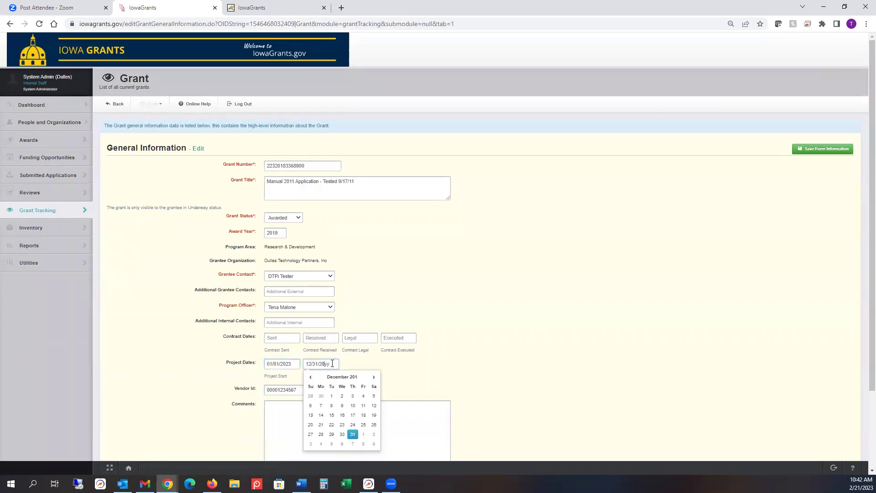
text(25)
click(831, 155)
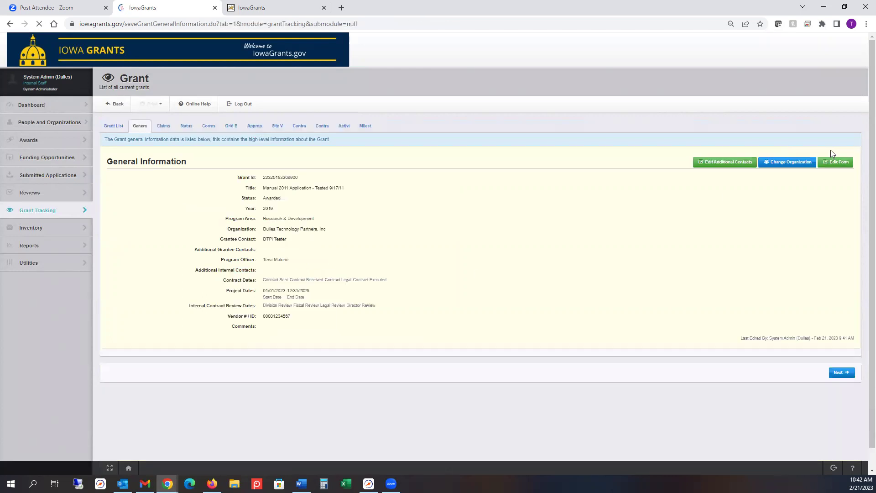
Search Grant Tracking again for the grants under funding opportunity 22451 - Research & Development Program FY 2023.
click(45, 215)
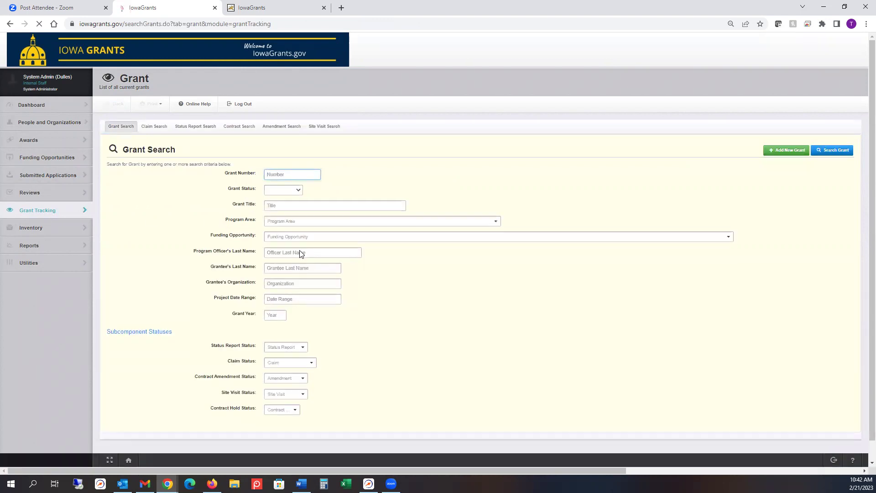
click(290, 241)
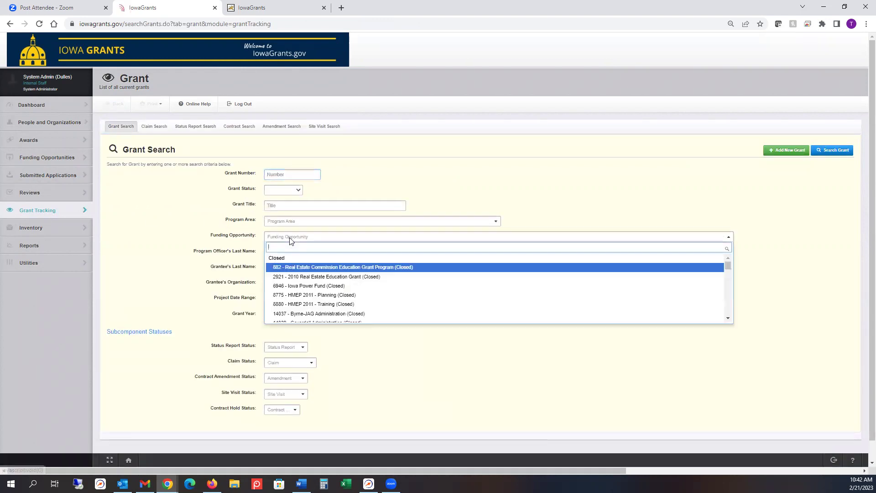
text(22451)
key(Return)
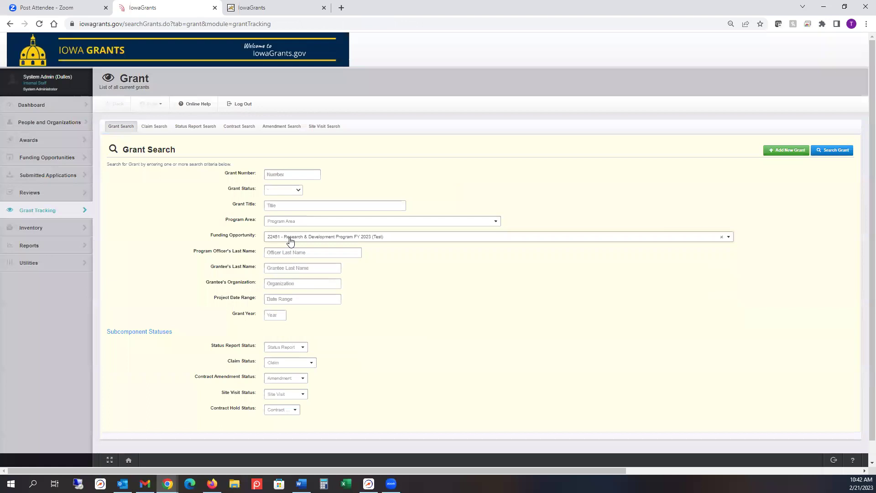
click(842, 152)
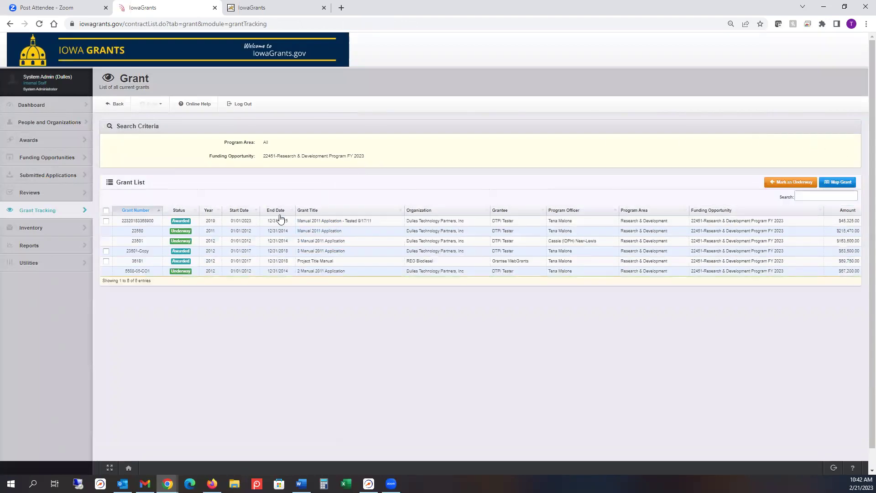
Edit the General Information of grant 22550, Manual 2011 Application, and set its project start date to 01/01/2023.
click(243, 235)
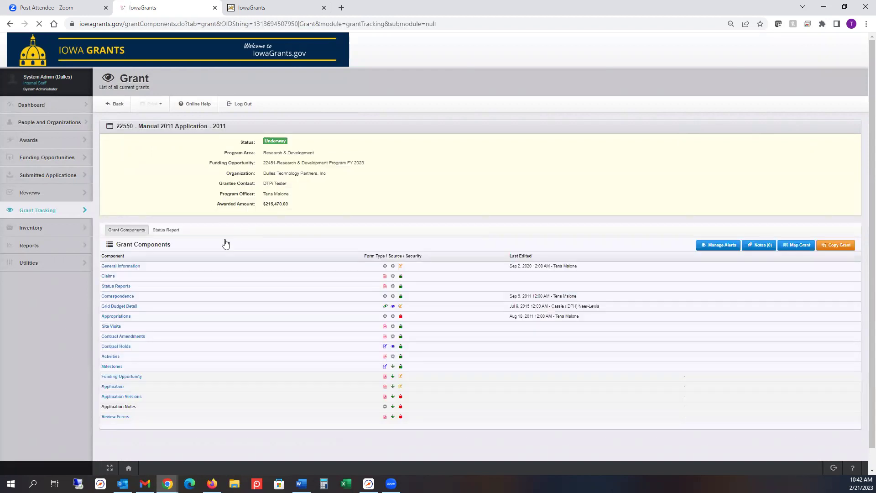
click(120, 267)
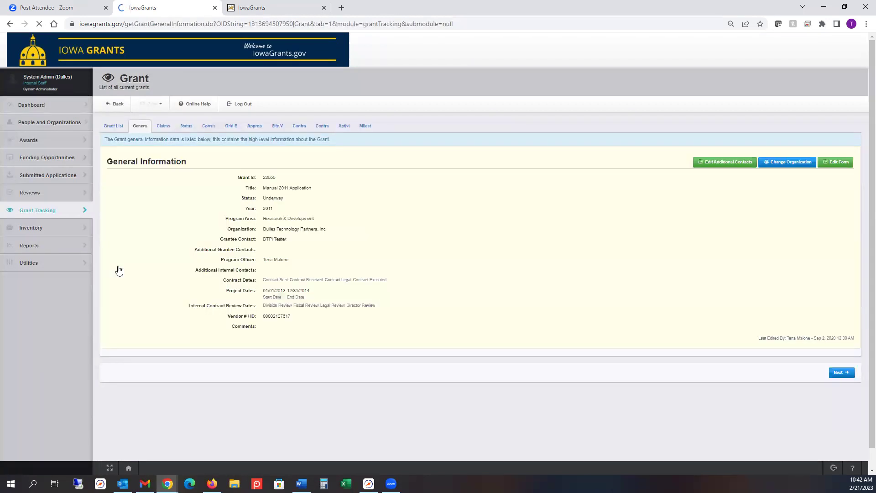
click(829, 162)
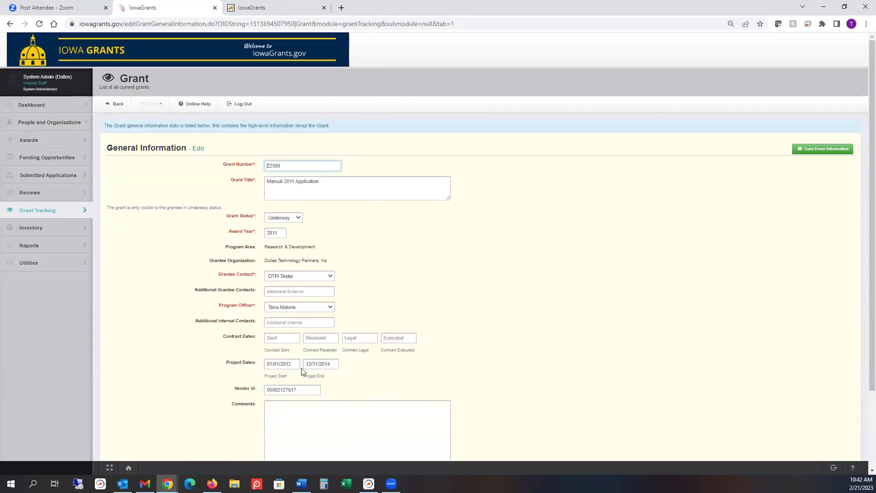
click(296, 365)
key(BackSpace)
key(BackSpace)
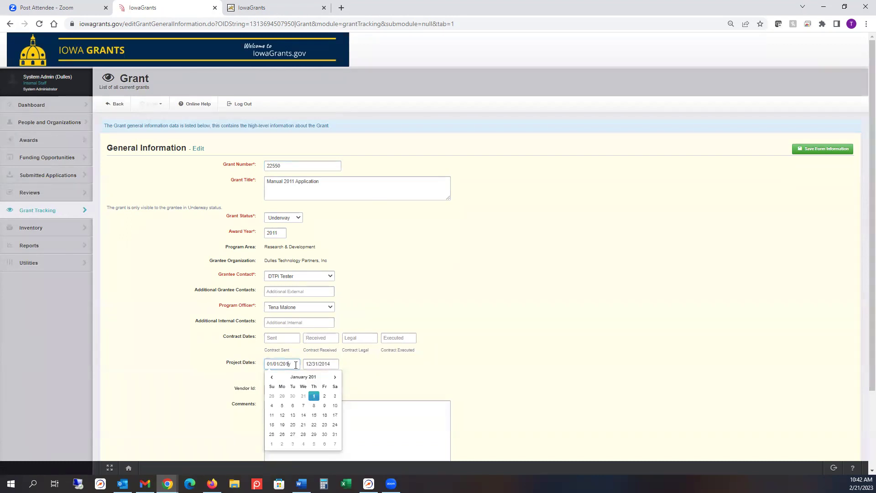
text(23)
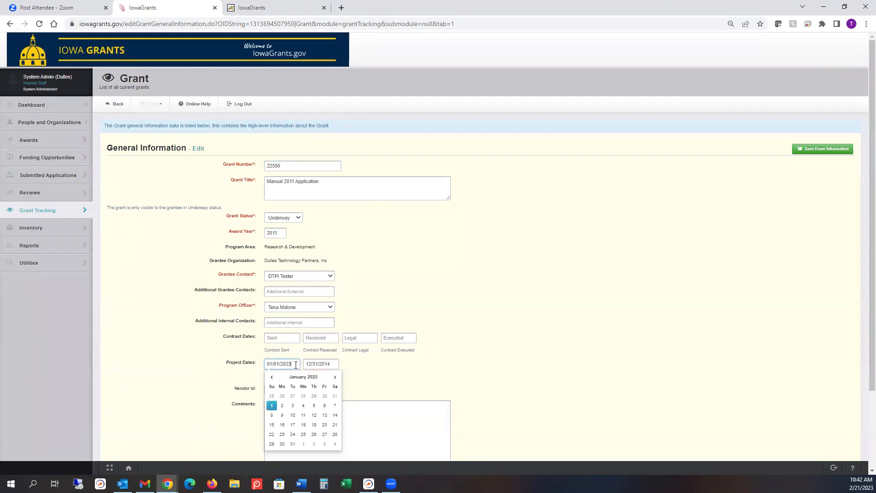
Set the project end date of grant 22550 to 12/31/2025 and save the form.
click(333, 362)
key(BackSpace)
key(BackSpace)
text(25)
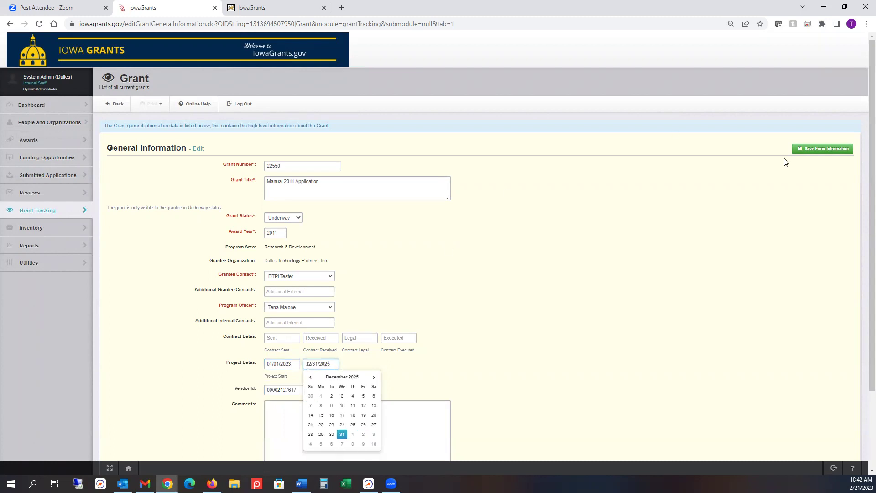
click(828, 150)
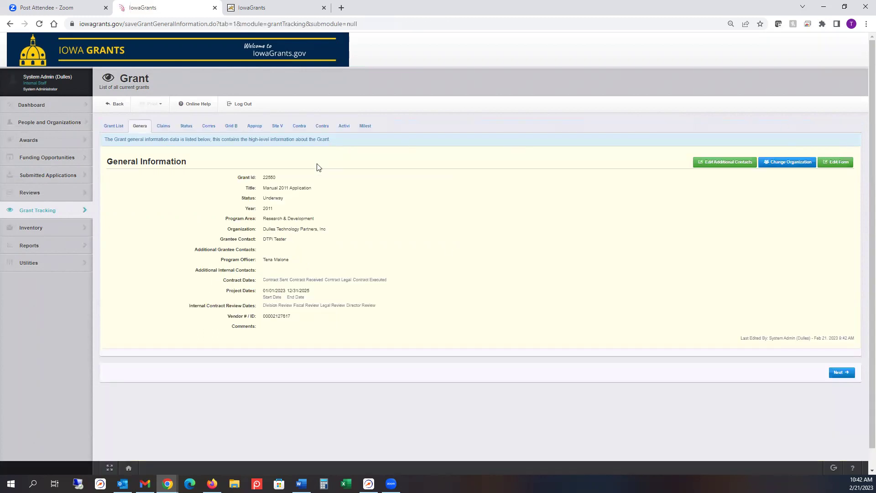
Open the Bulk Document Creator script list in Utilities and start a new script definition.
click(32, 264)
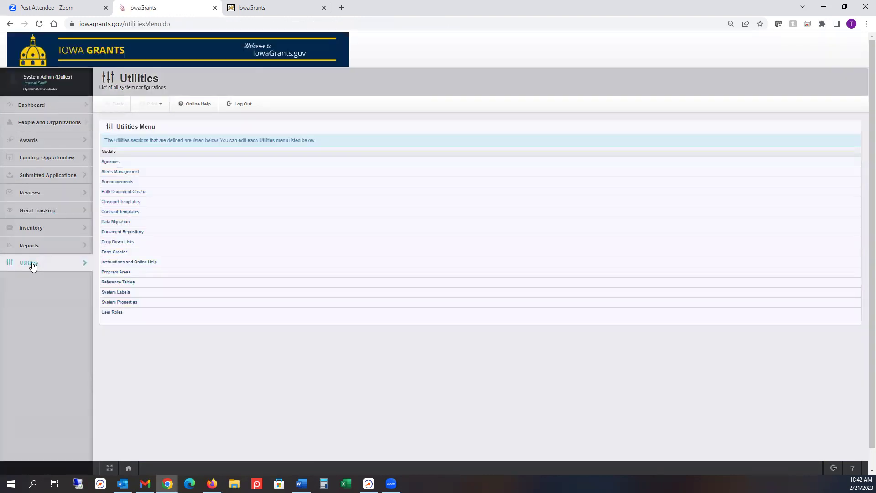
click(123, 193)
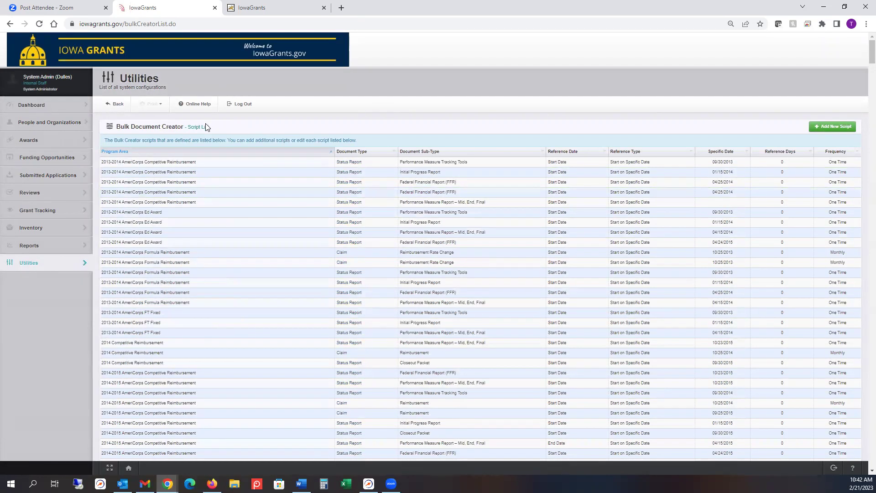
drag(213, 127, 189, 127)
drag(105, 140, 362, 141)
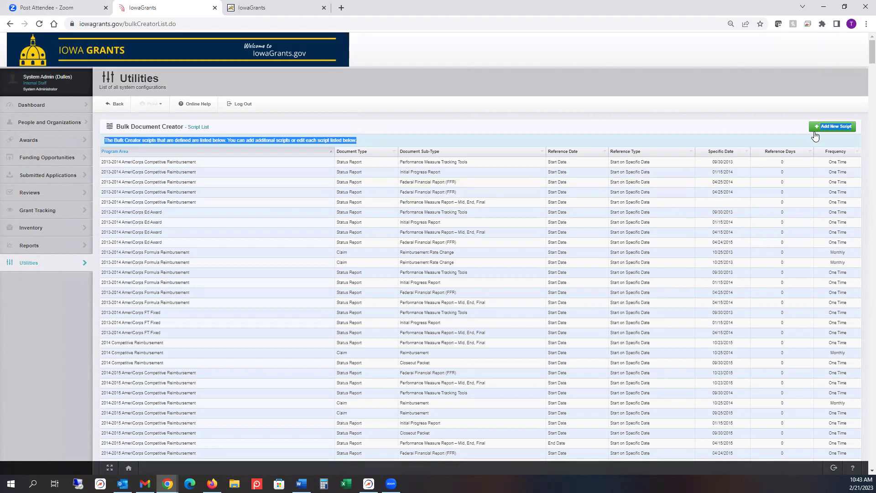
click(834, 128)
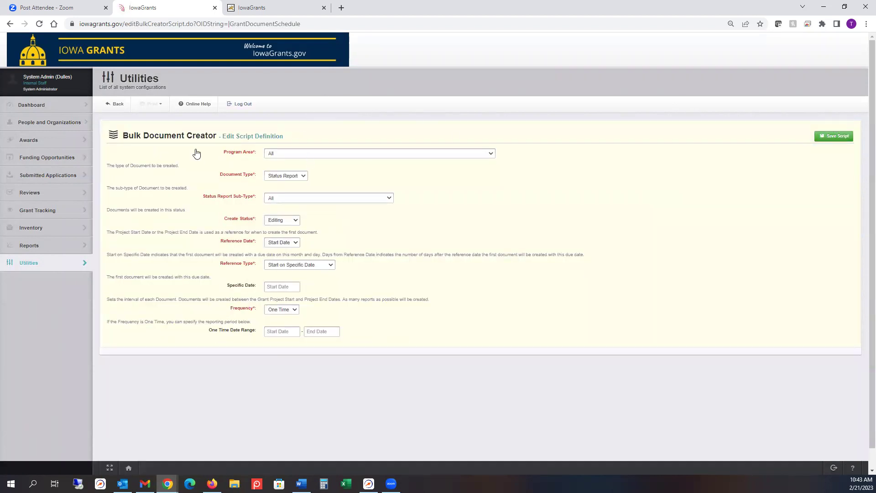
Set the new script's program area to RSCHDEV - Research & Development.
click(323, 156)
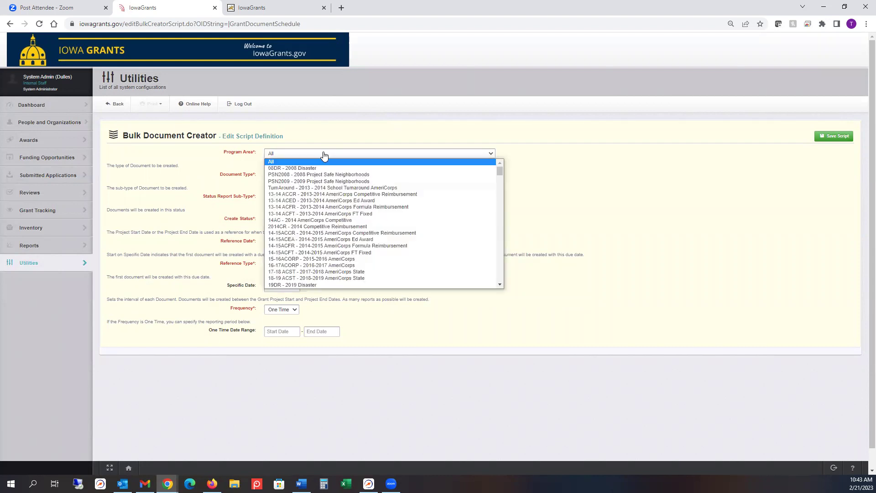
key(r)
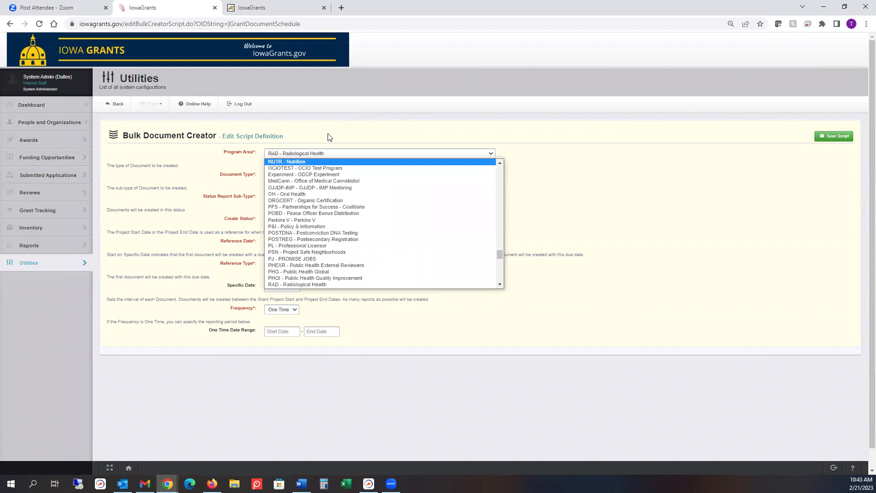
click(327, 155)
key(r)
key(Down)
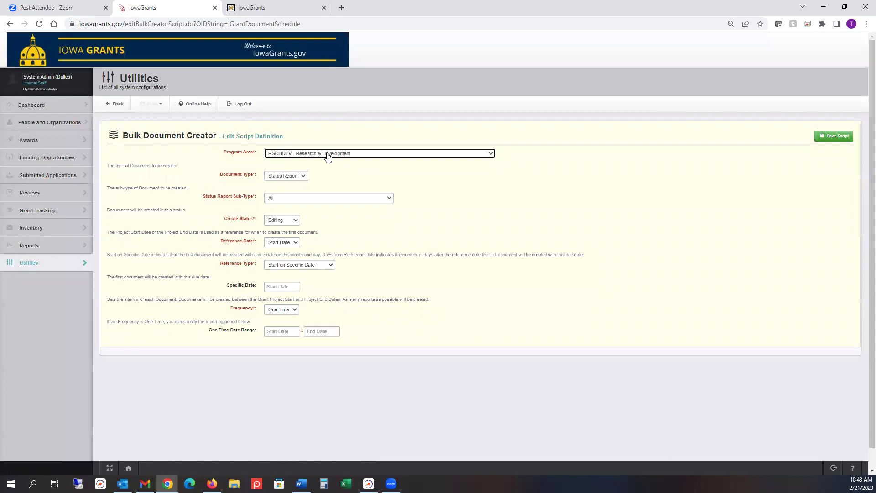
Examine the script's document type options, keeping Status Report, and point out the Status Report Sub-Type field.
click(278, 176)
click(278, 176)
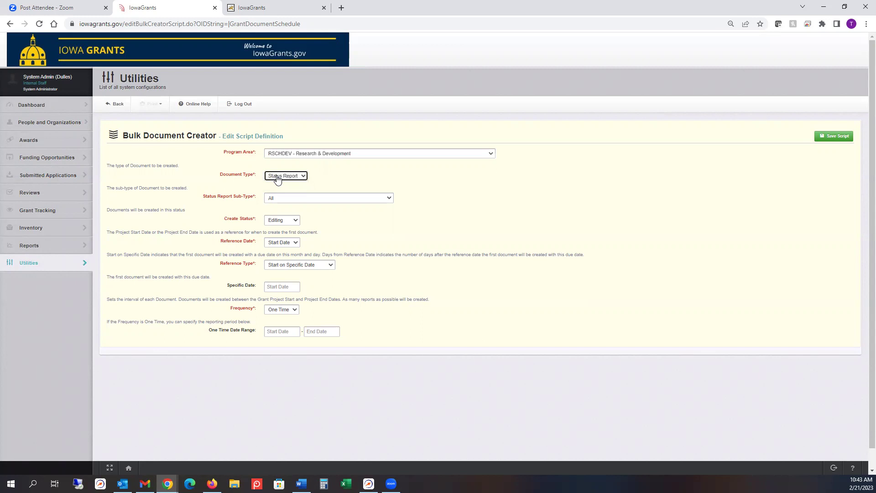
click(277, 176)
click(278, 176)
click(277, 177)
click(277, 177)
drag(214, 197, 250, 202)
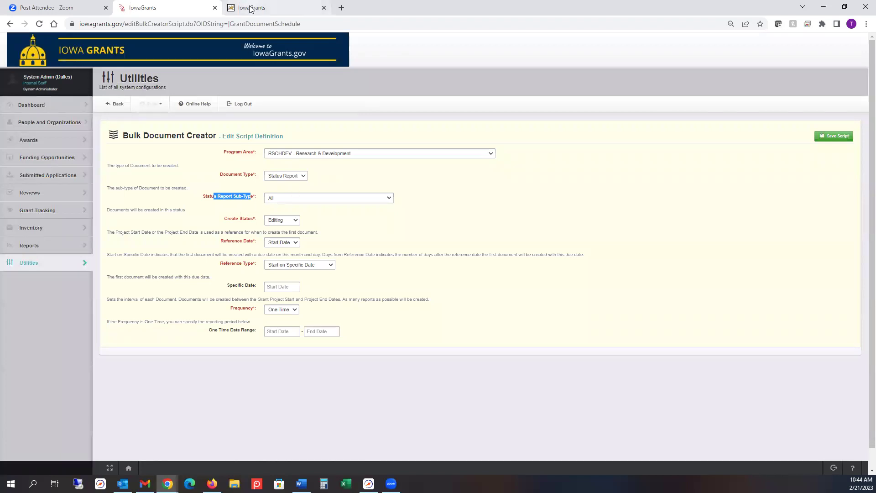
Switch to the old-site browser tab, load iowagrants.gov in it and sign in.
mouse_move(253, 10)
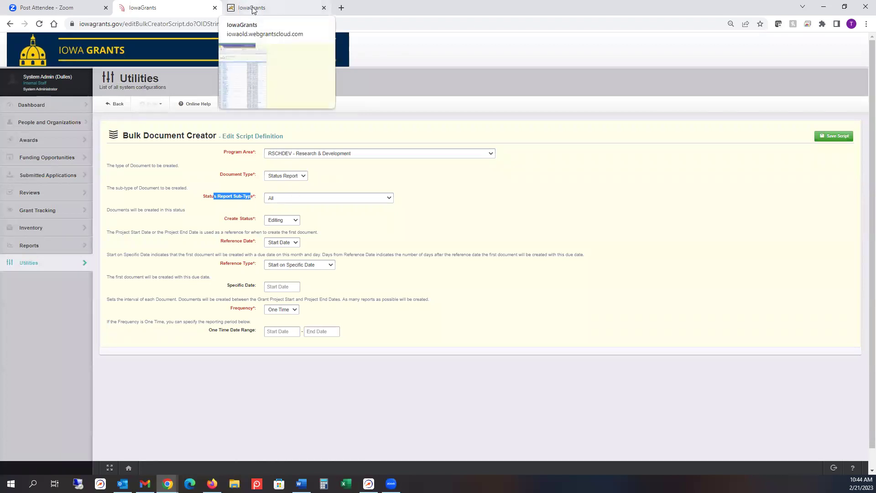
click(253, 10)
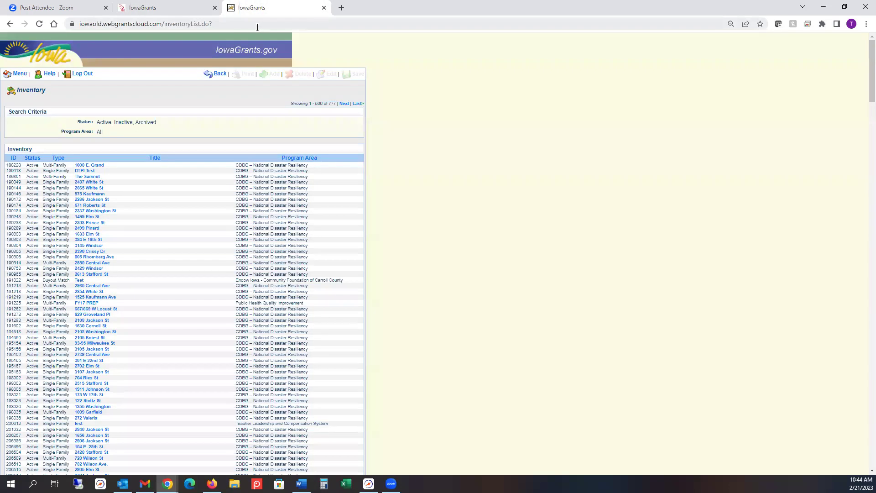
click(257, 26)
text(iowagrants.gov)
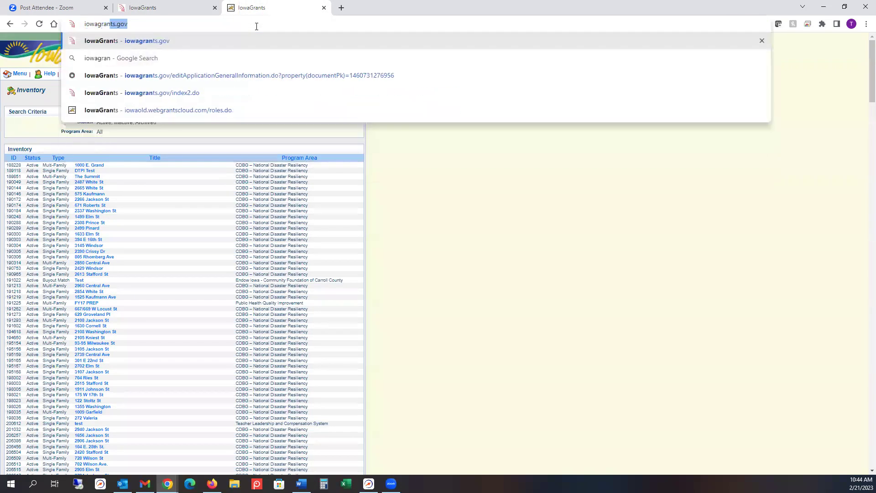
key(Return)
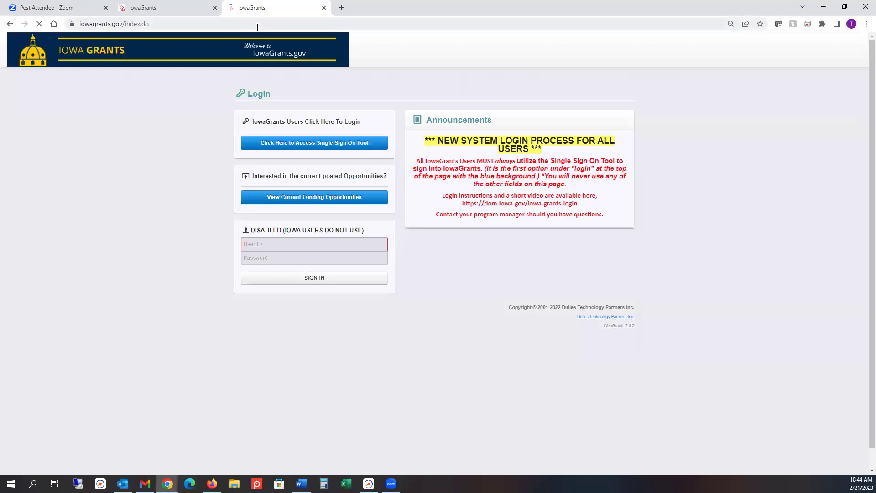
click(325, 277)
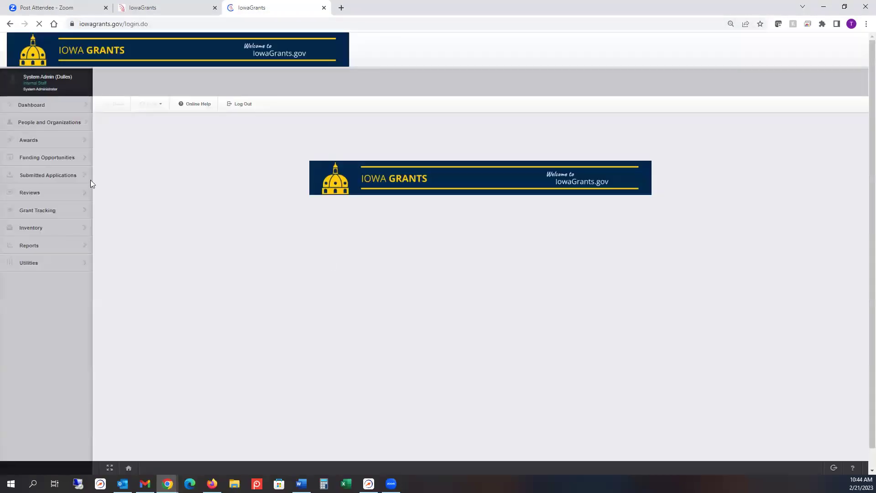
Find funding opportunity 22451 among the current funding opportunities and open Research & Development Program FY 2023.
click(45, 157)
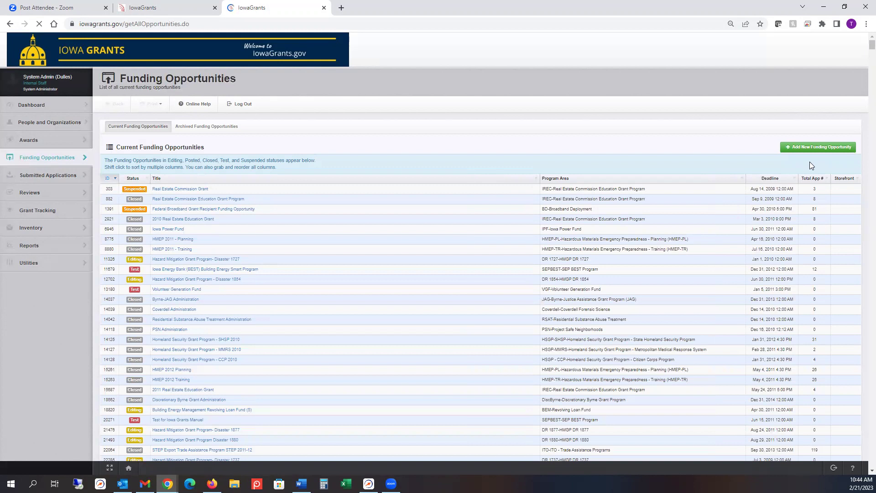
click(810, 177)
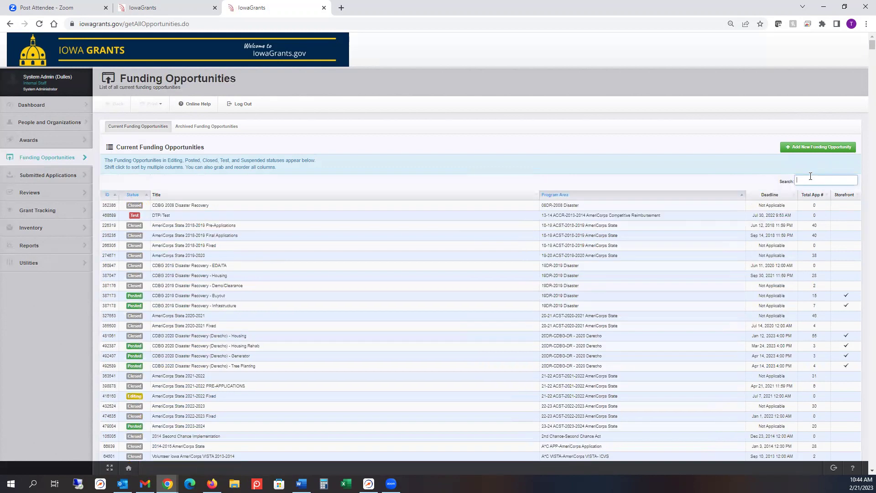
text(22451)
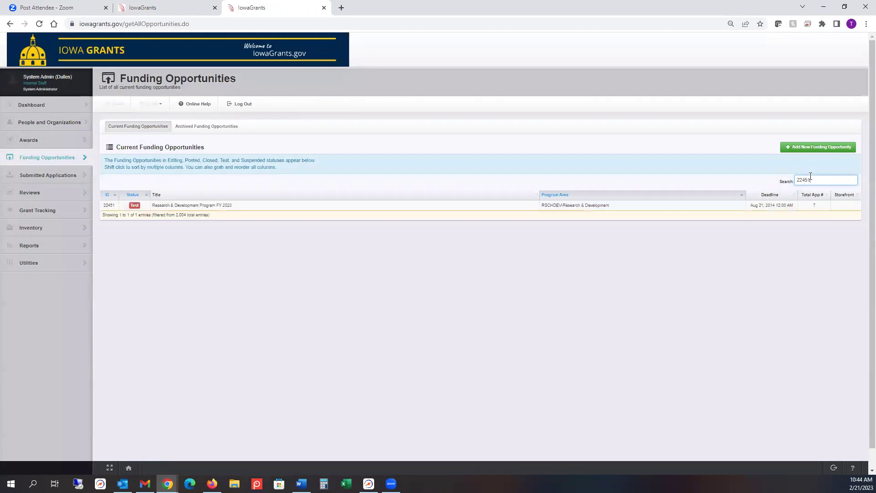
click(188, 206)
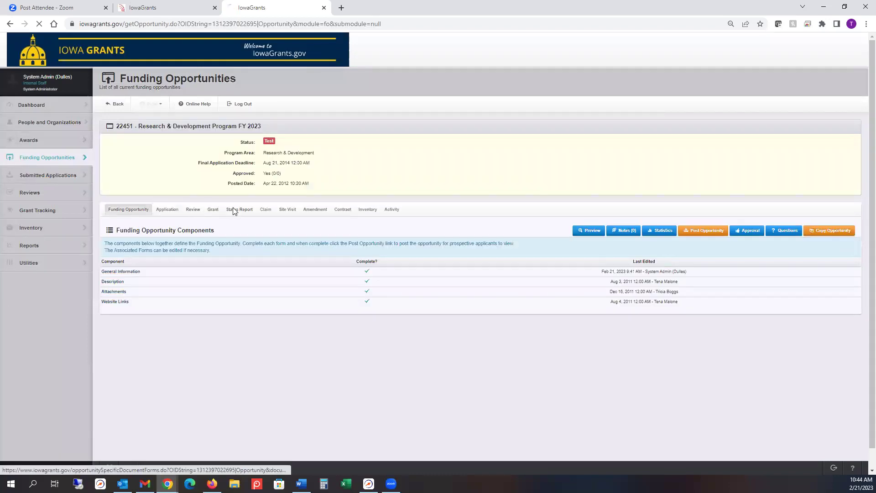
Check the report type on the funding opportunity's status report form, and set the script's Status Report Sub-Type to Quarterly Report.
click(233, 210)
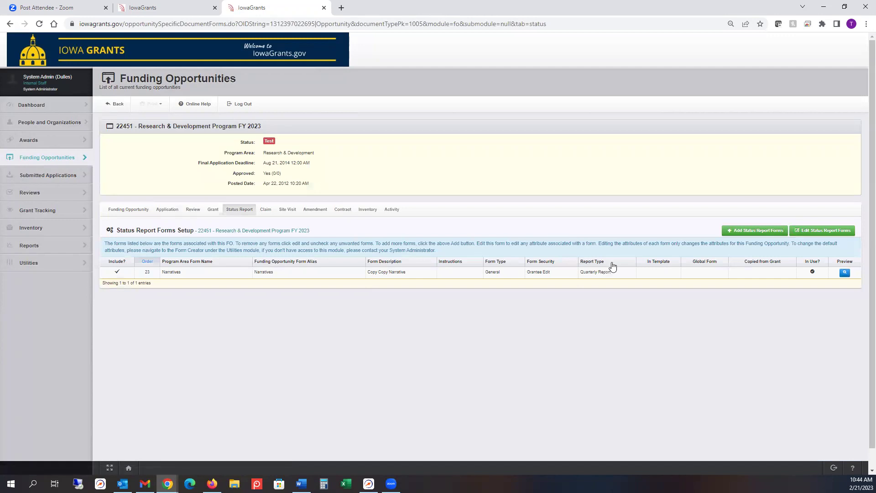
mouse_move(611, 271)
mouse_down()
mouse_move(581, 272)
mouse_move(612, 272)
mouse_up()
click(149, 8)
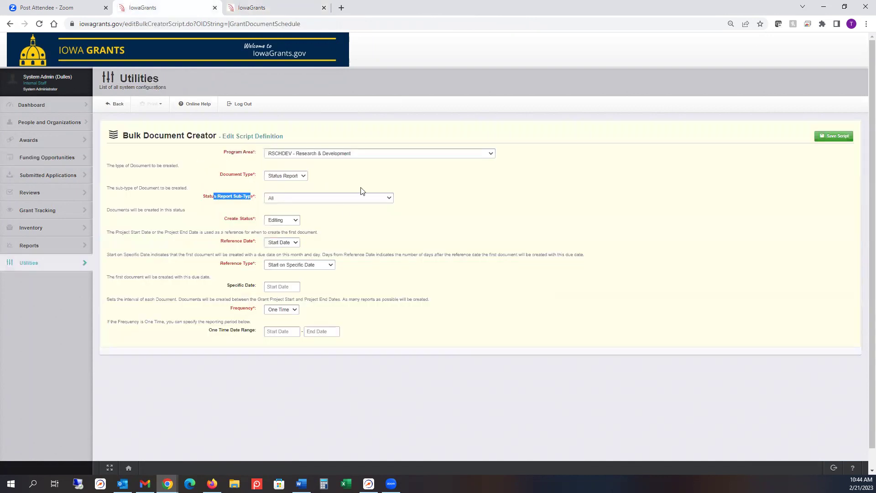
click(273, 199)
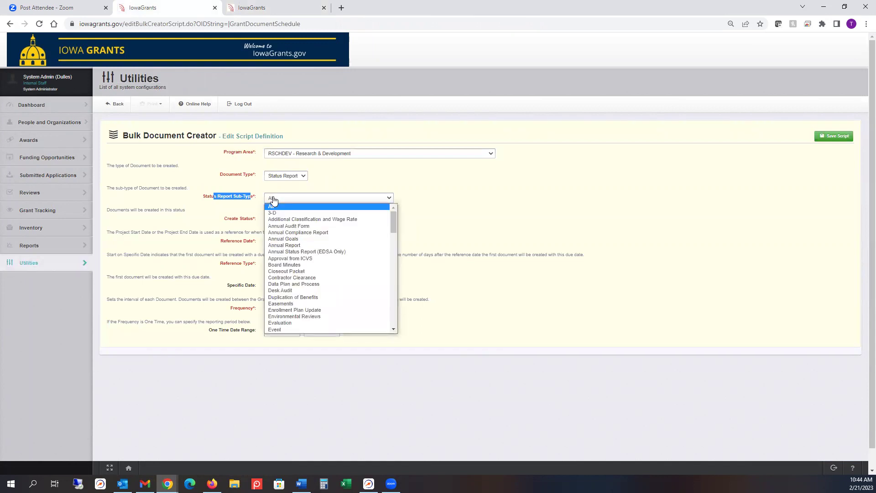
text(qu)
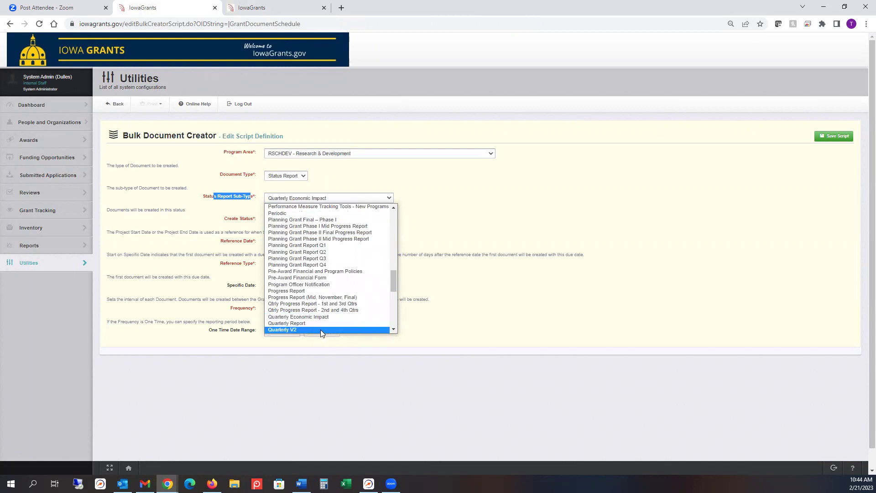
click(313, 323)
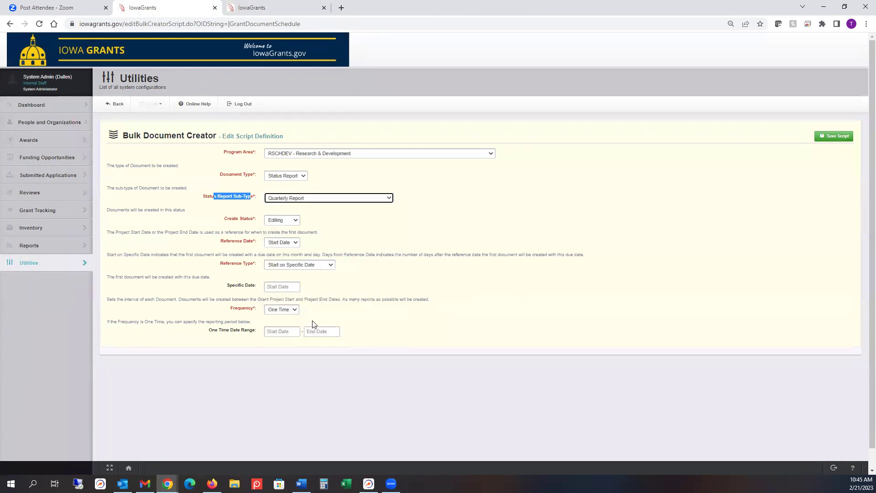
Review the script's Create Status and Reference Date options, leaving Editing and Start Date selected.
click(289, 221)
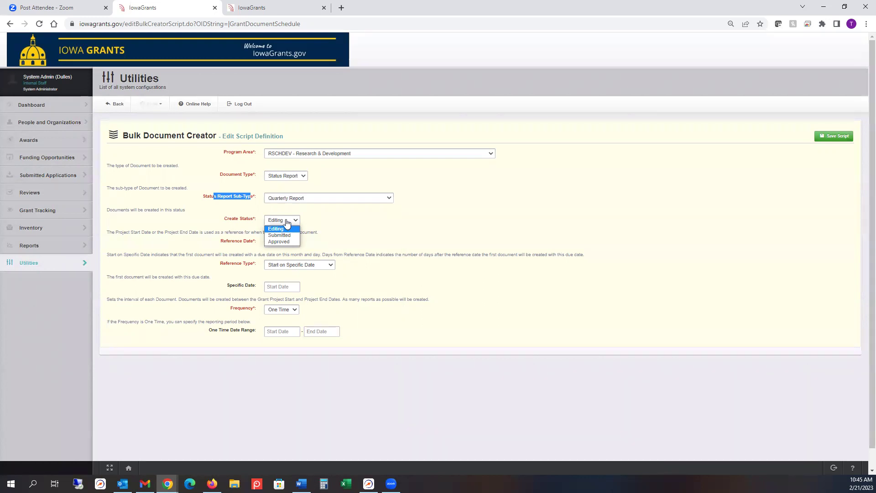
click(287, 223)
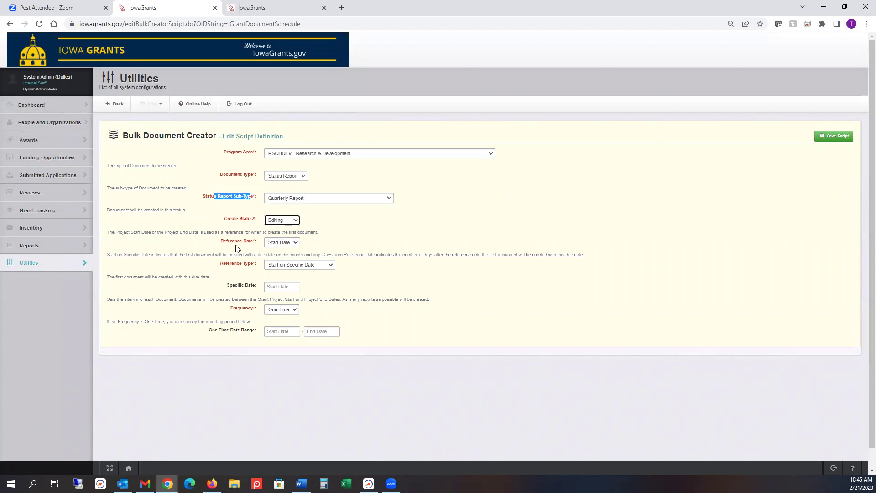
click(276, 244)
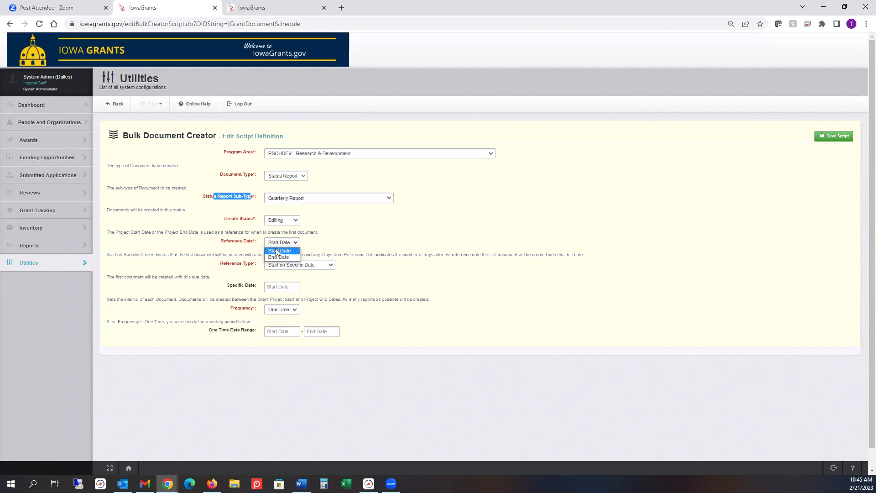
click(292, 256)
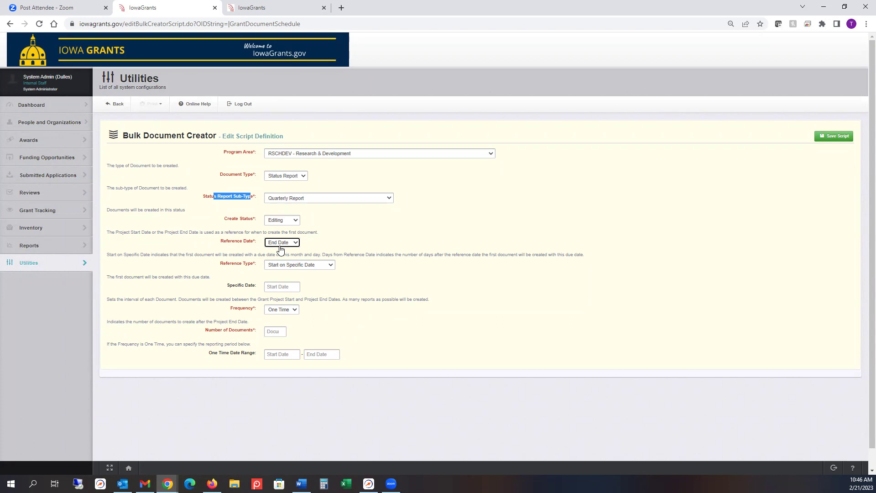
click(281, 243)
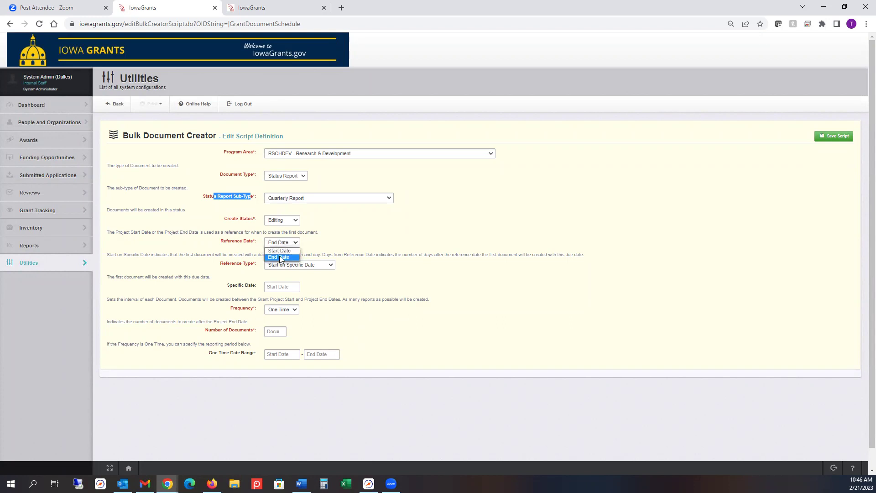
click(280, 250)
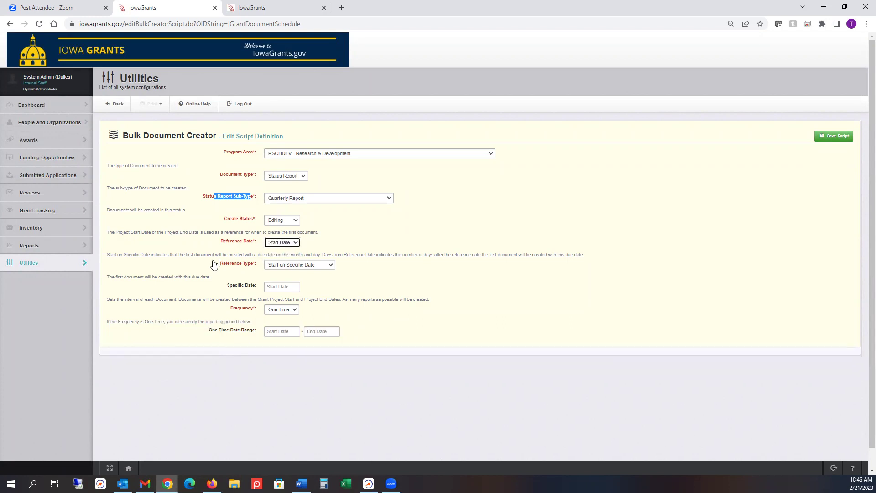
Review the script's Reference Type options, keeping Start on Specific Date.
drag(213, 266, 256, 268)
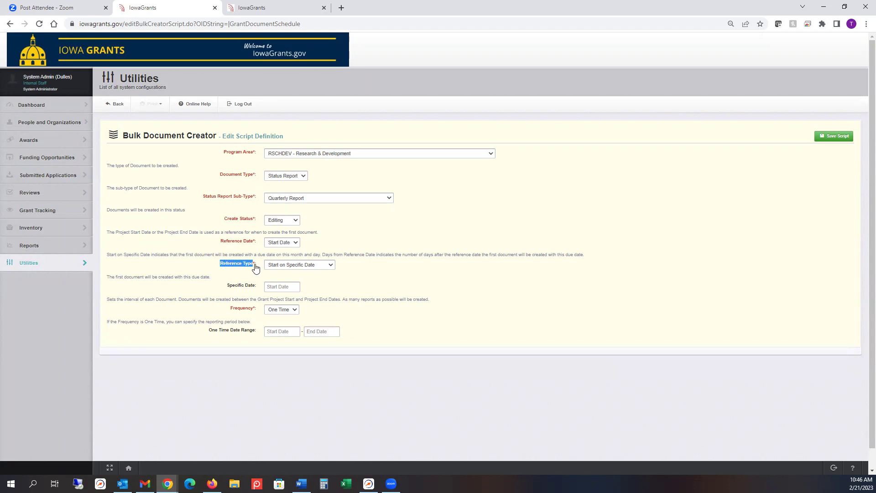
click(298, 265)
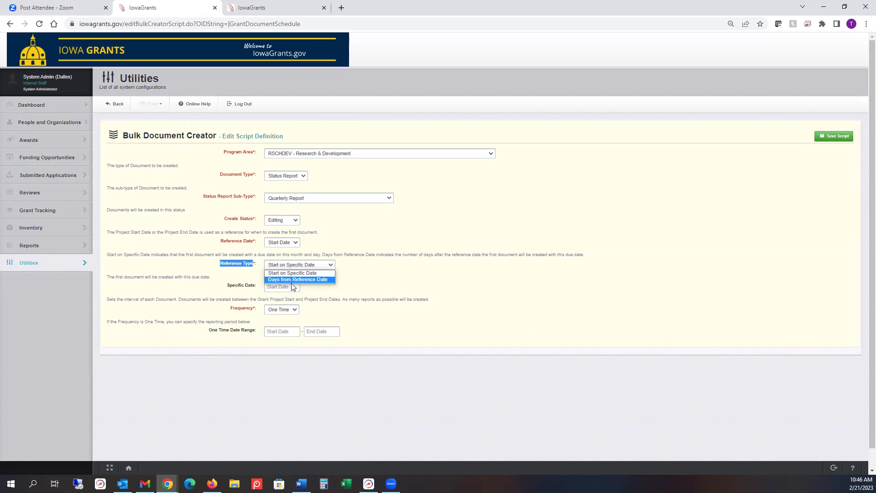
click(299, 273)
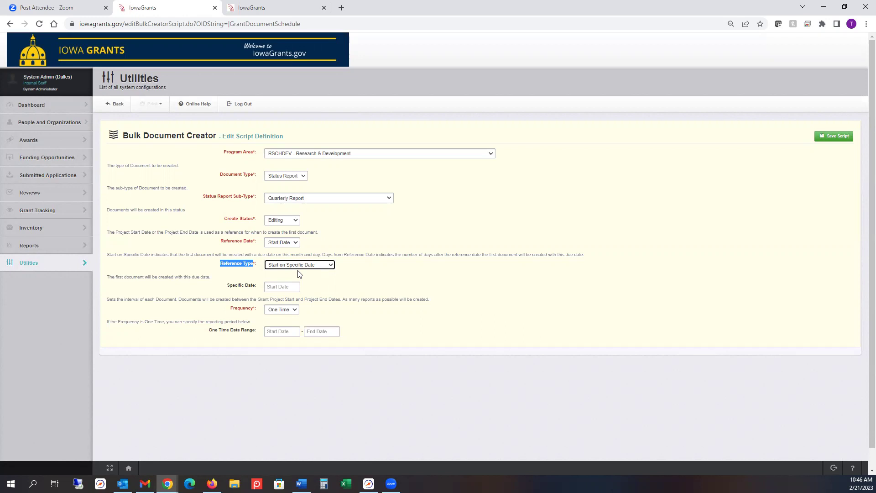
Set the script's Specific Date to 03/31/2022.
click(269, 288)
click(268, 287)
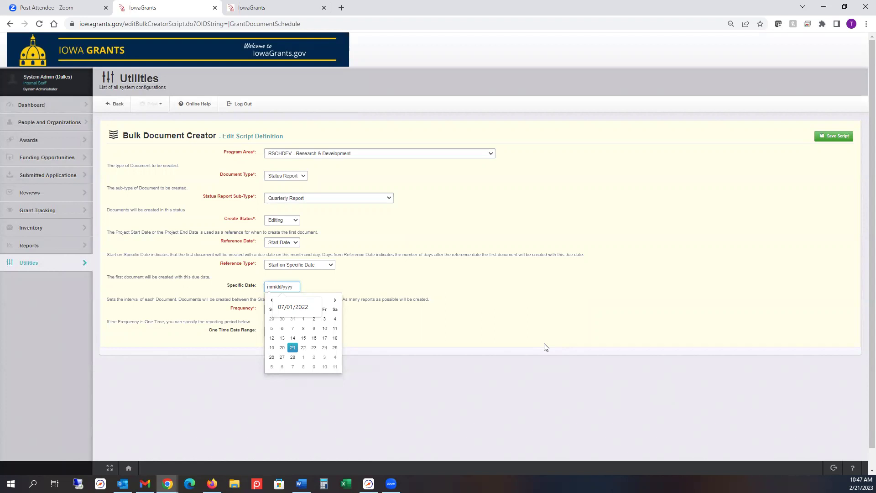
text(03/31/2022)
click(487, 294)
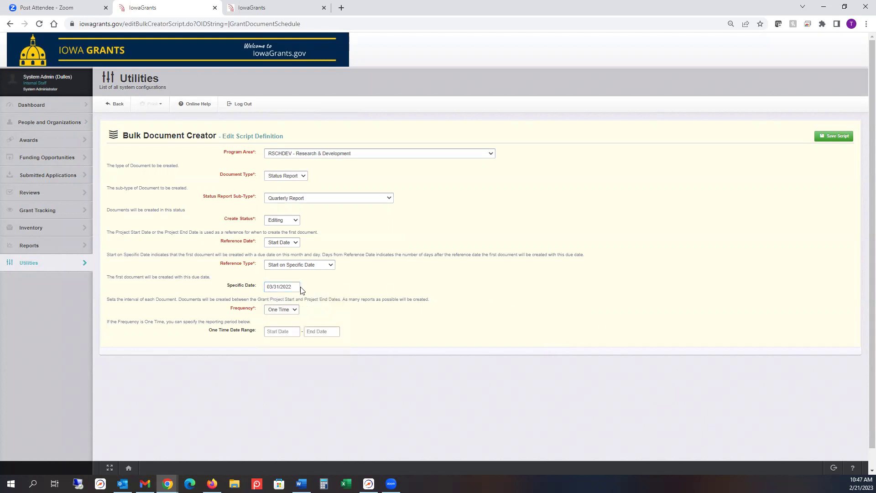
click(267, 285)
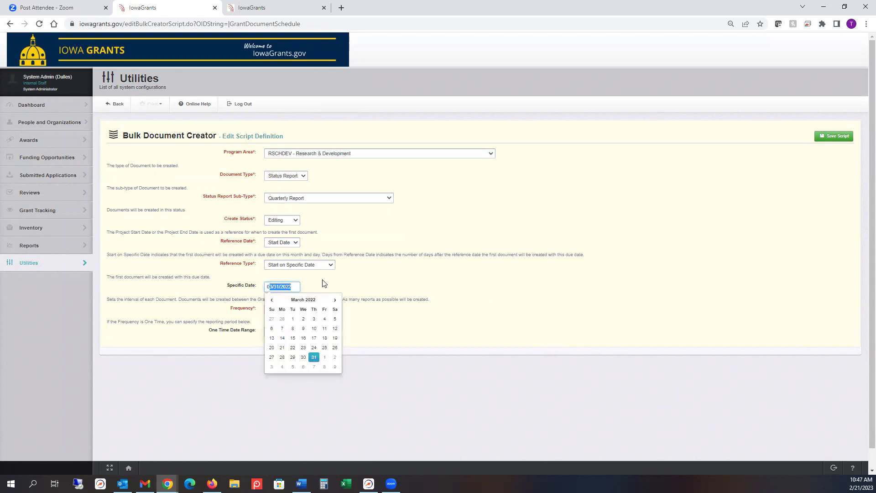
click(382, 286)
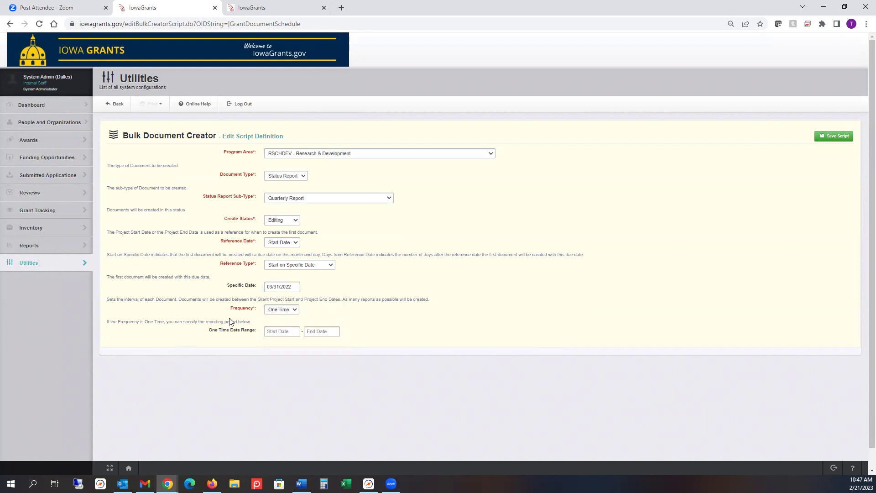
Review the Frequency options, keeping One Time, and point out the note about specifying the reporting period.
click(294, 310)
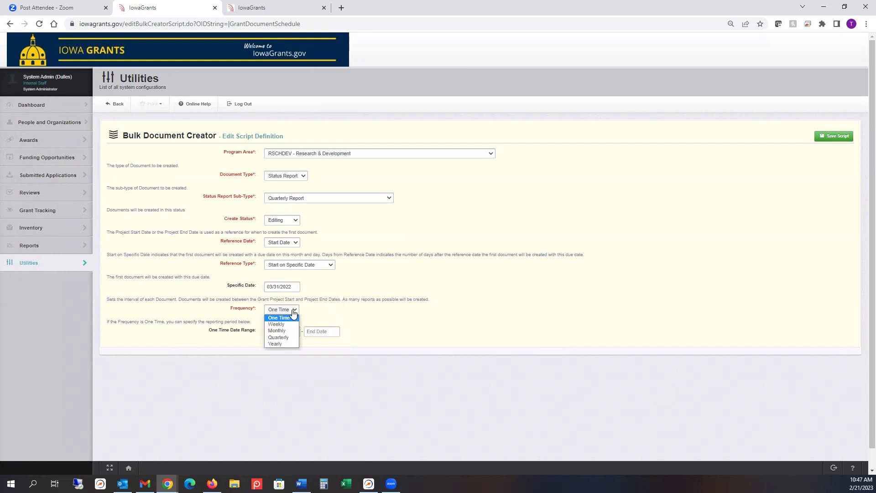
click(293, 314)
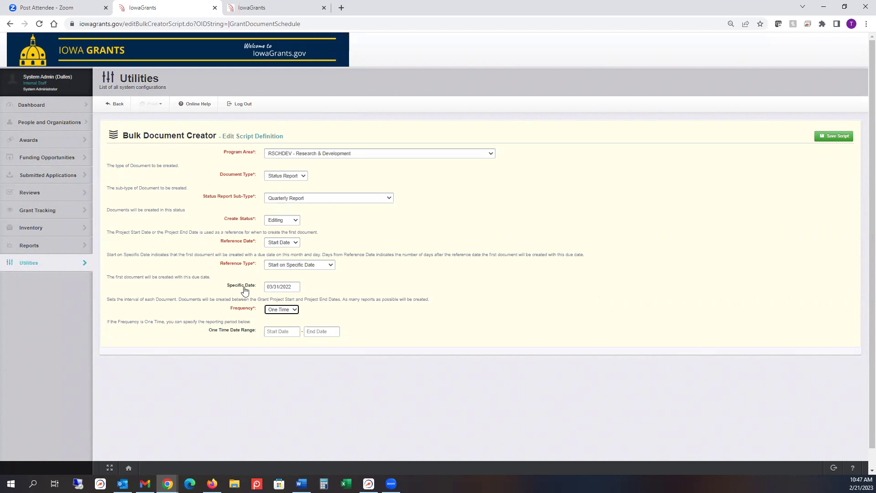
drag(154, 321, 259, 319)
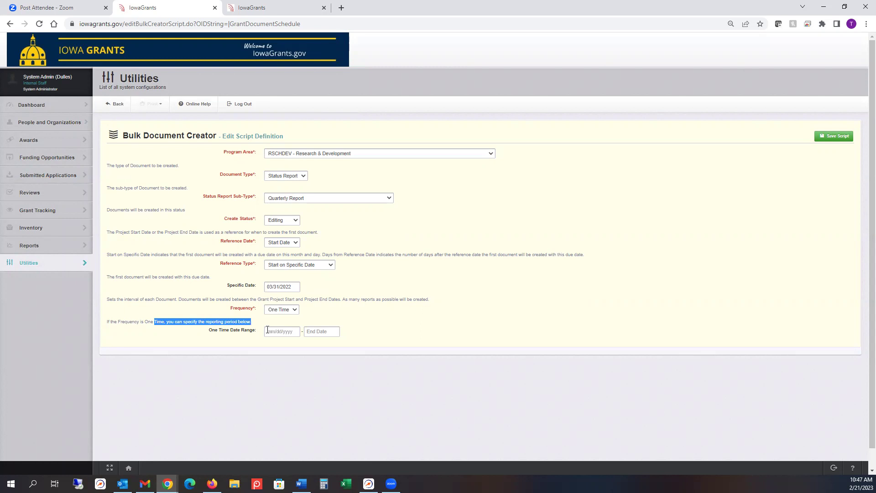
Change the script's Specific Date to 04/15/2023.
click(294, 285)
drag(295, 285, 252, 283)
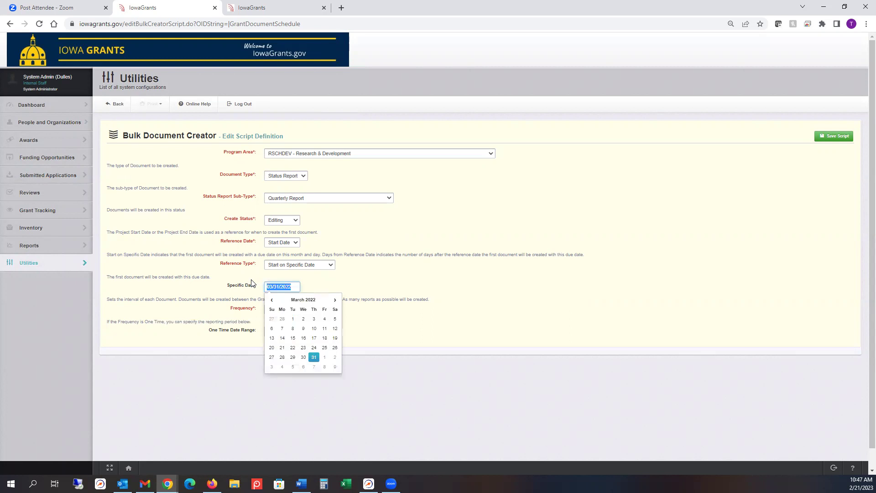
text(04/15/)
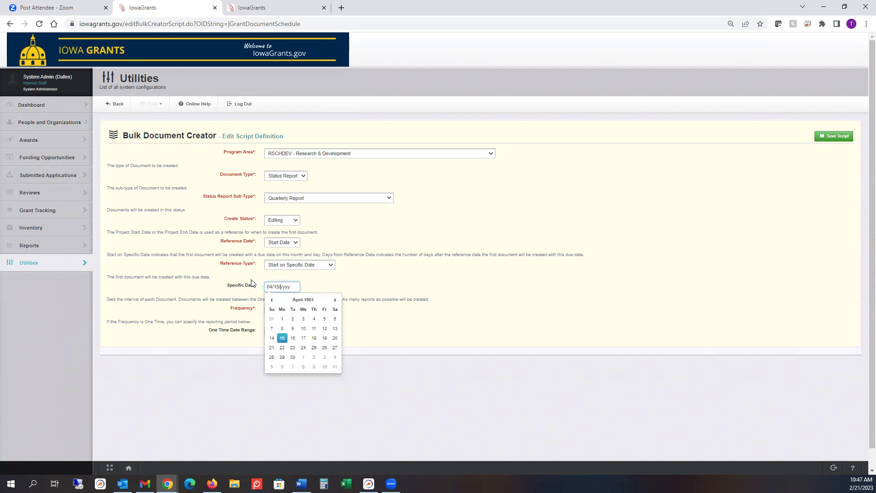
text(2023)
click(362, 333)
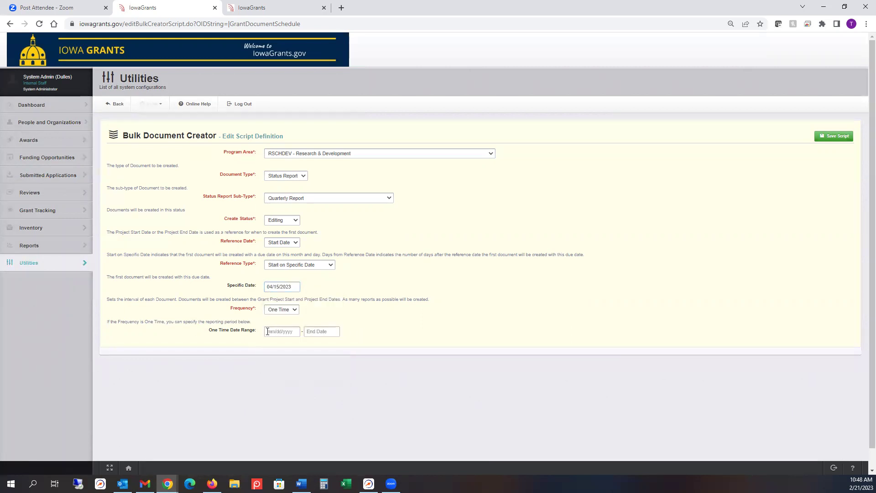
Set the One Time Date Range from 01/01/2023 to 03/31/2023.
click(268, 332)
text(01/)
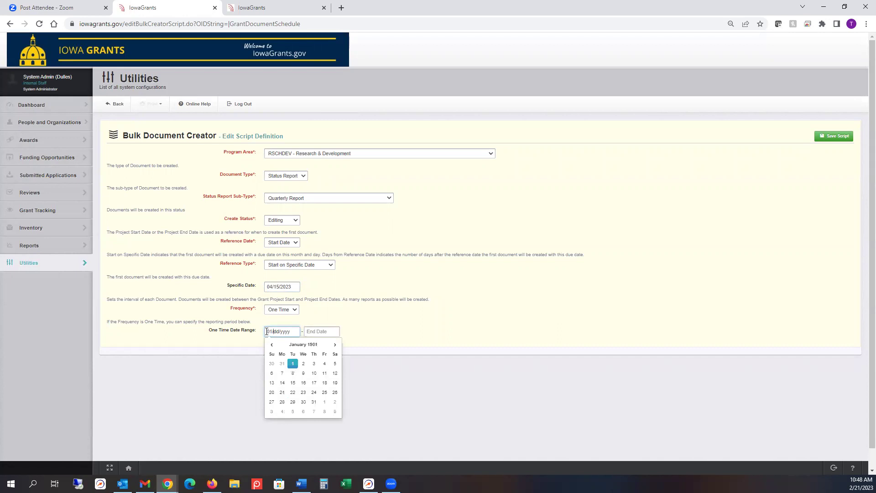
text(01/2023)
click(308, 331)
text(03/)
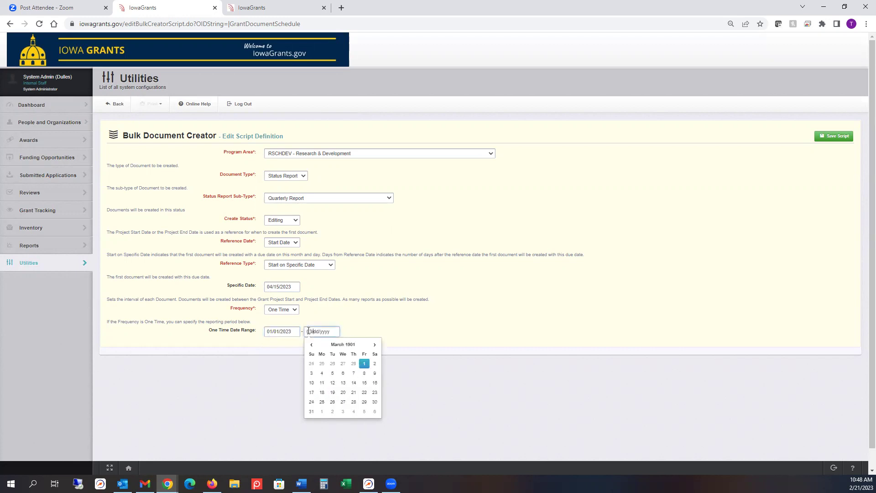
text(31/2023)
click(375, 329)
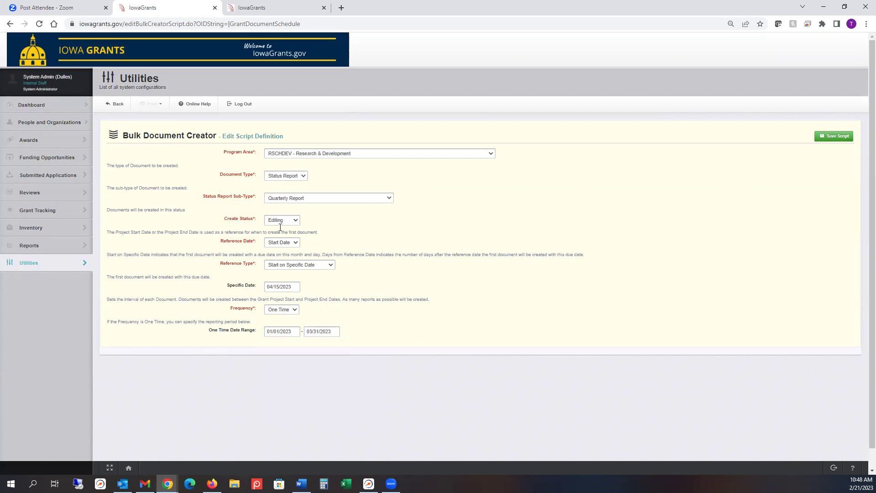
Examine the Specific Date, One Time Date Range and Reference Type fields, keeping their current settings.
drag(215, 289, 254, 290)
drag(209, 329, 254, 337)
click(289, 265)
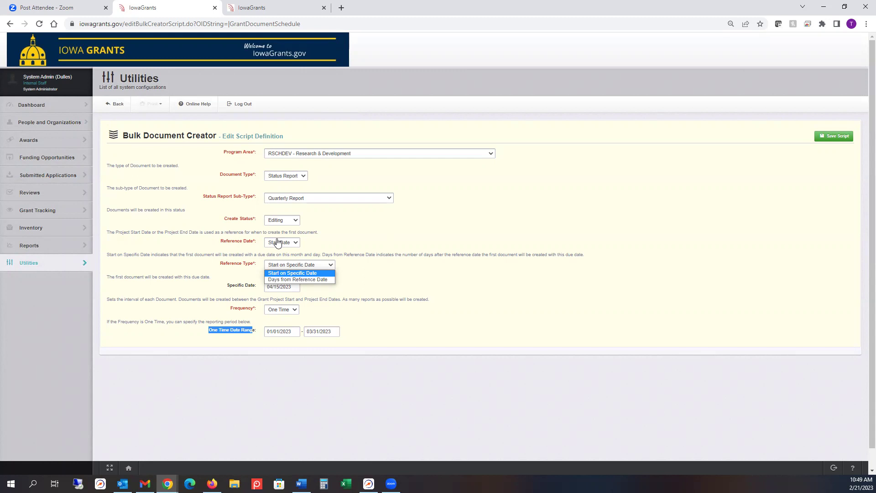
click(373, 274)
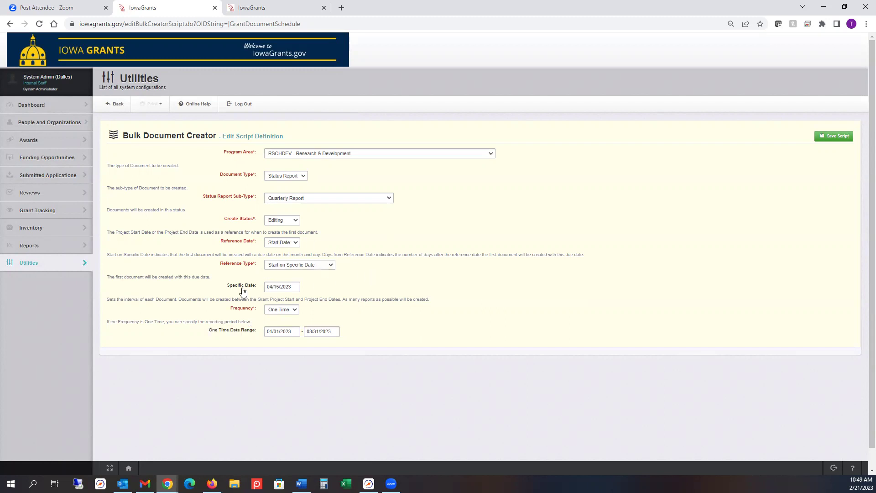
drag(226, 285, 254, 290)
mouse_move(208, 330)
mouse_down()
mouse_move(261, 334)
mouse_move(195, 336)
mouse_up()
Save the script and start running it, sorting the list of eligible funding opportunities by Funding Opportunity.
click(838, 136)
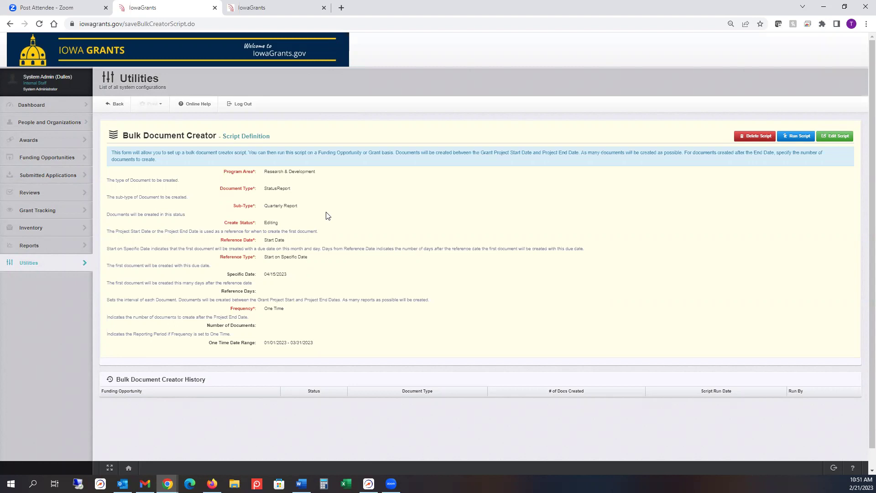
click(798, 136)
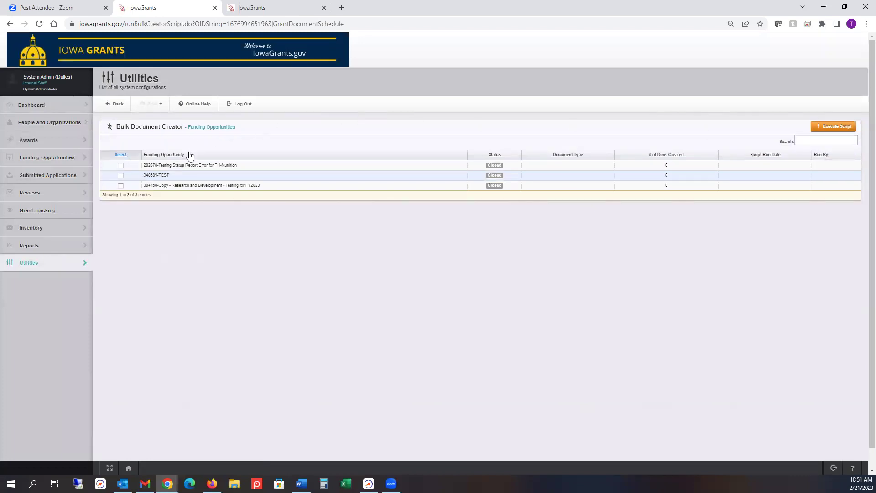
click(241, 155)
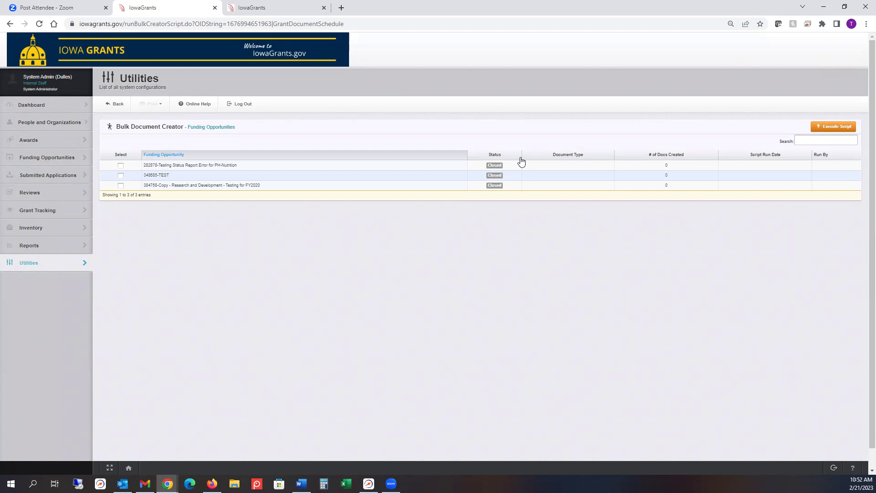
Return to funding opportunity 22451 in the other browser tab and open its General Information for editing.
click(275, 8)
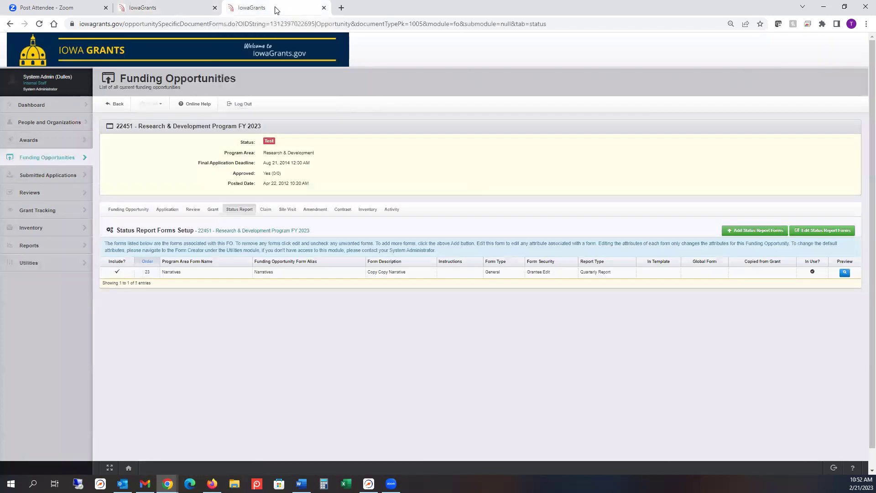
click(124, 212)
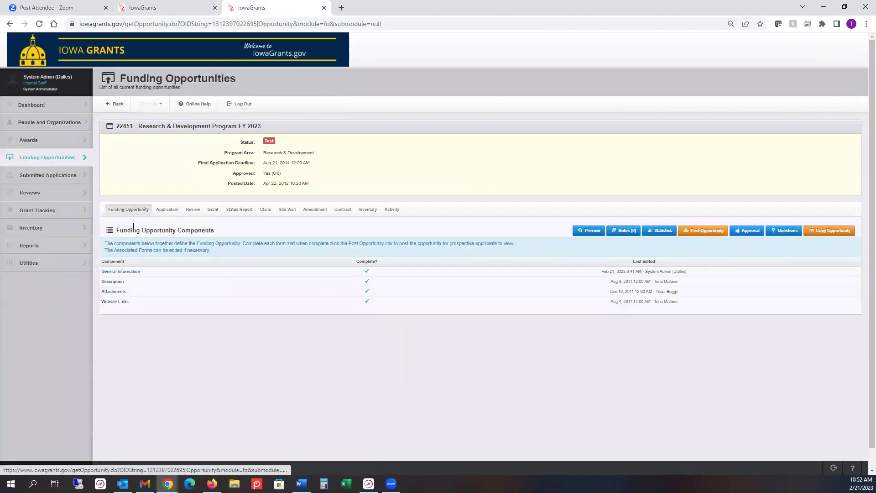
click(114, 270)
click(836, 232)
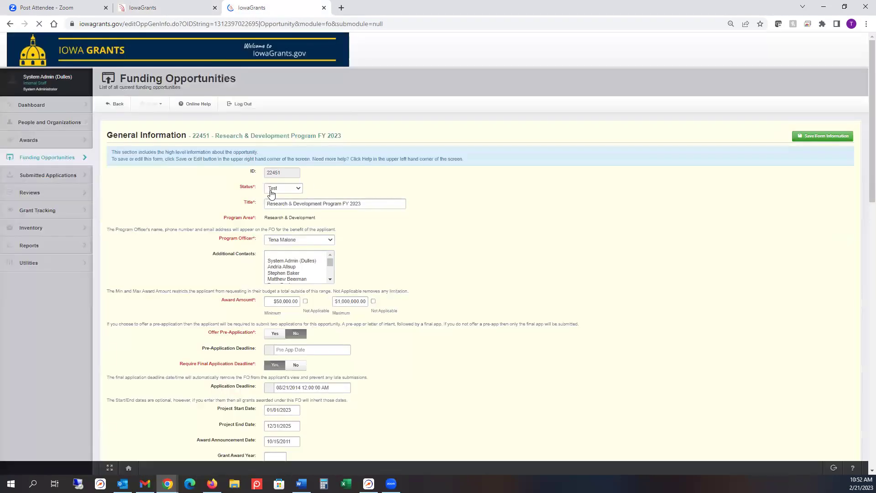
Set the status of funding opportunity 22451 to Closed and save its General Information.
click(297, 189)
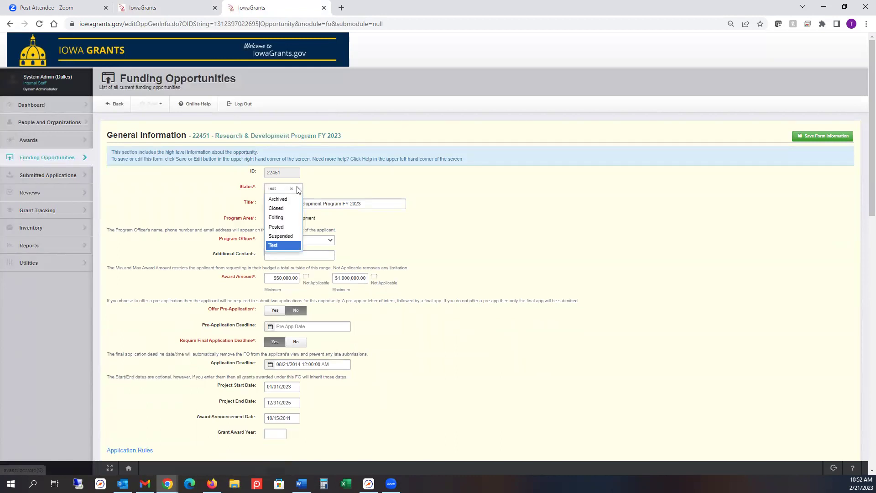
click(276, 208)
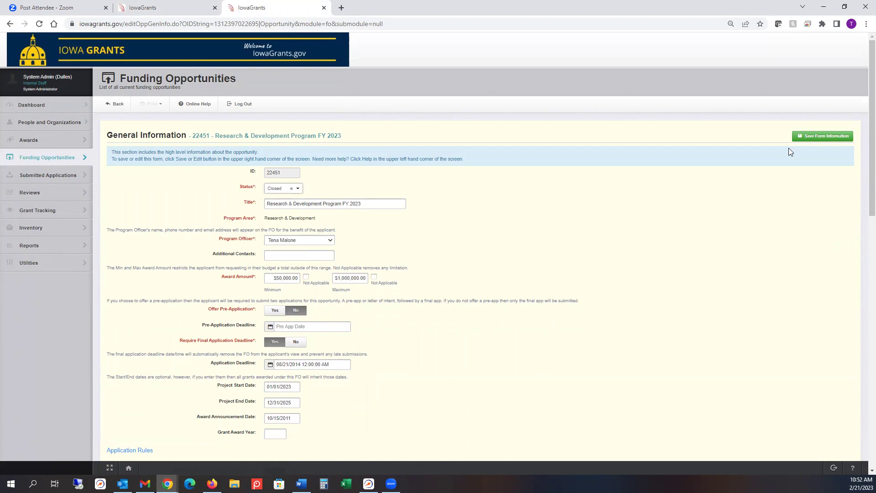
click(816, 137)
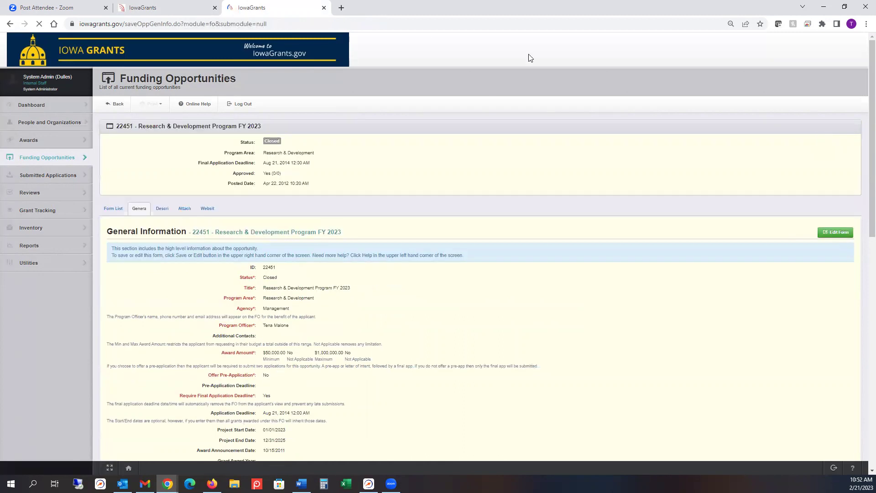
Return to the Bulk Document Creator script in the other browser tab, rerun it and execute it for 22451-Research & Development Program FY 2023.
click(165, 8)
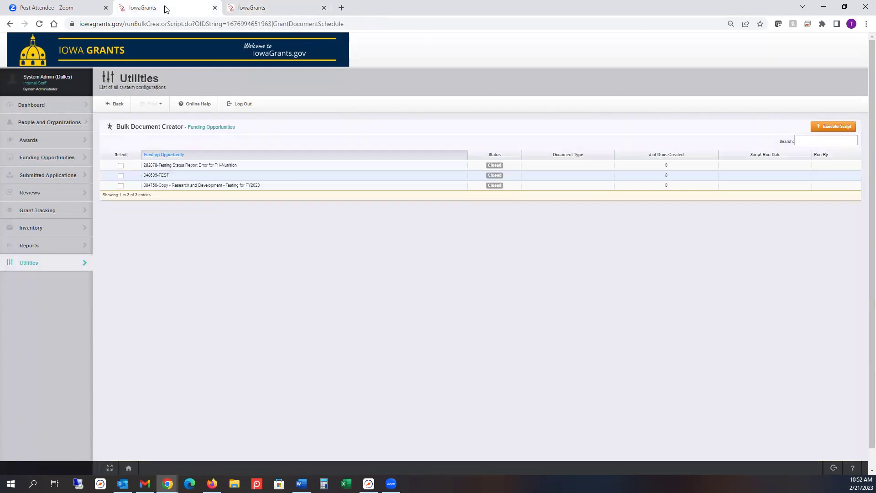
click(117, 105)
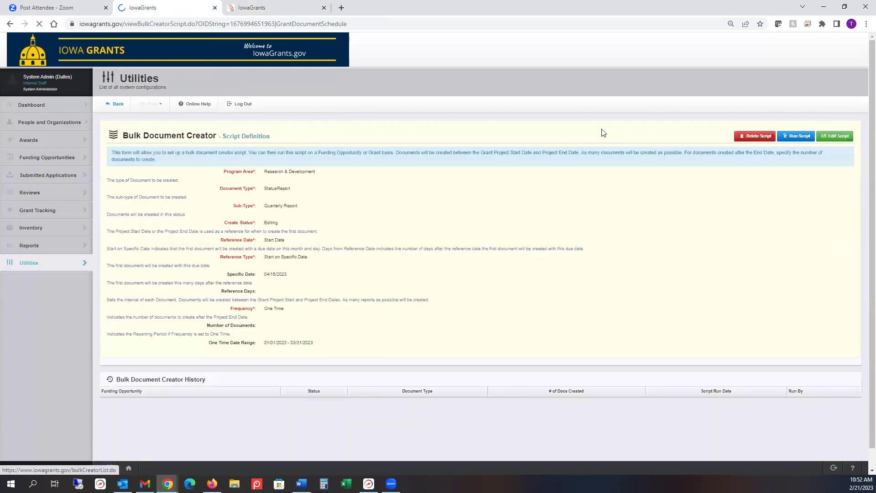
click(797, 137)
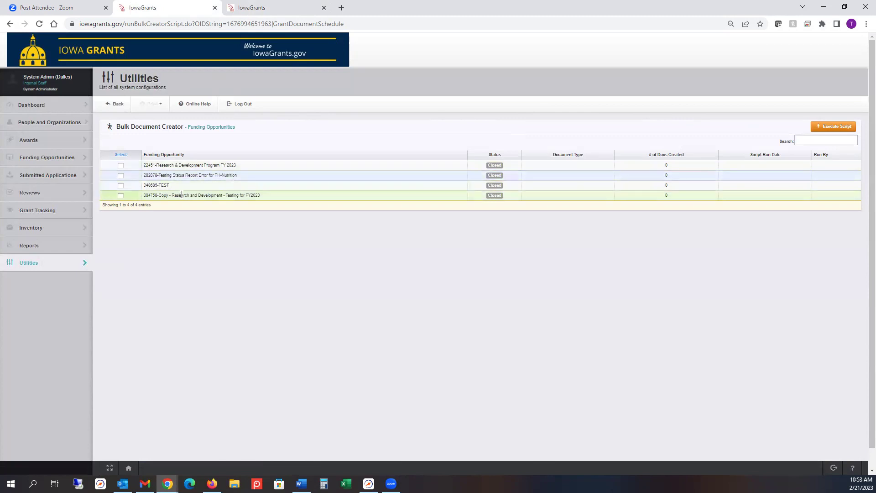
click(121, 166)
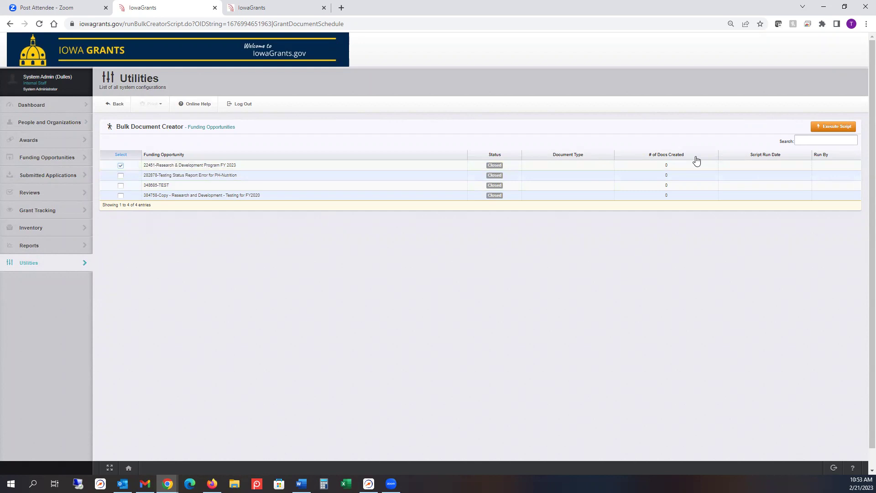
click(838, 130)
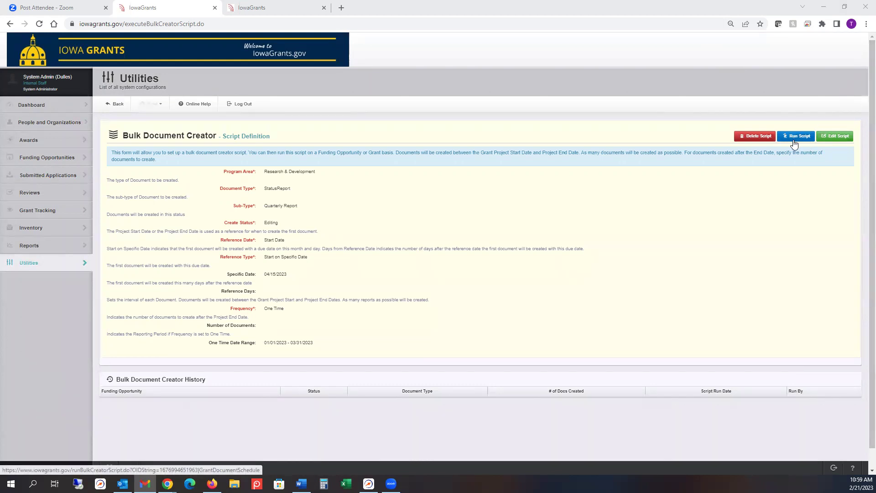
Open Grant Tracking from the funding opportunity's browser tab, and review the Bulk Document Creator script definition while it loads.
click(301, 6)
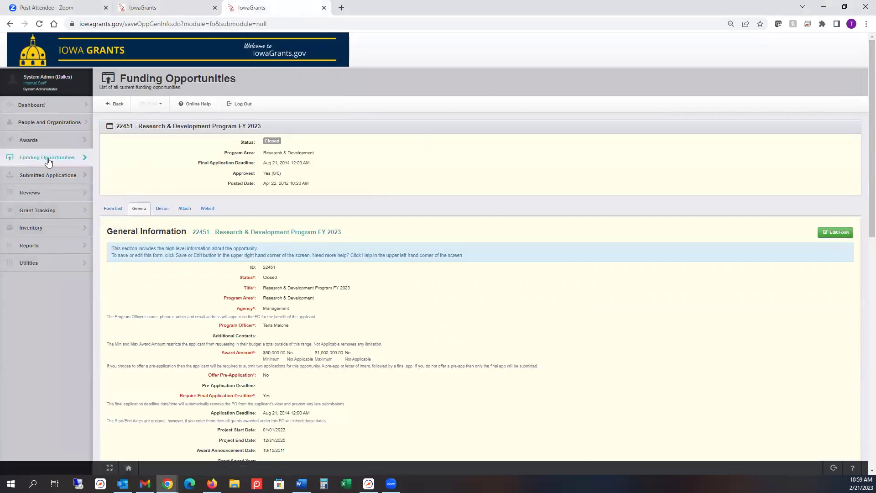
click(43, 212)
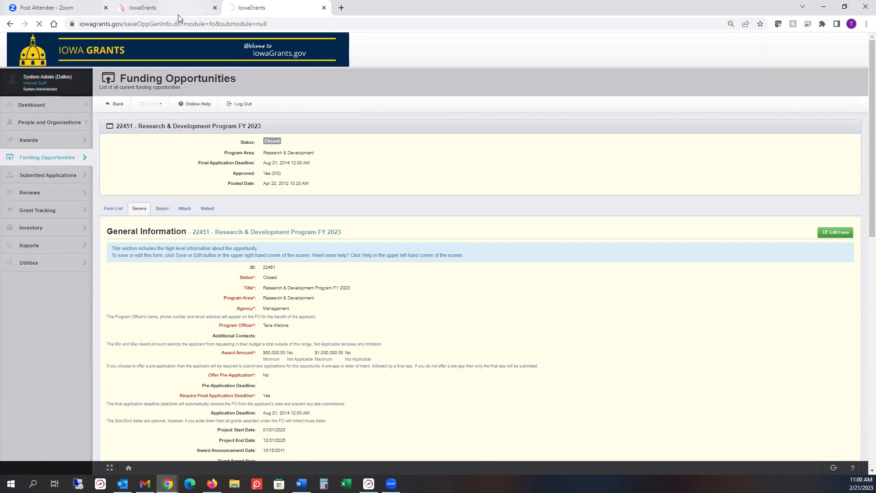
click(167, 11)
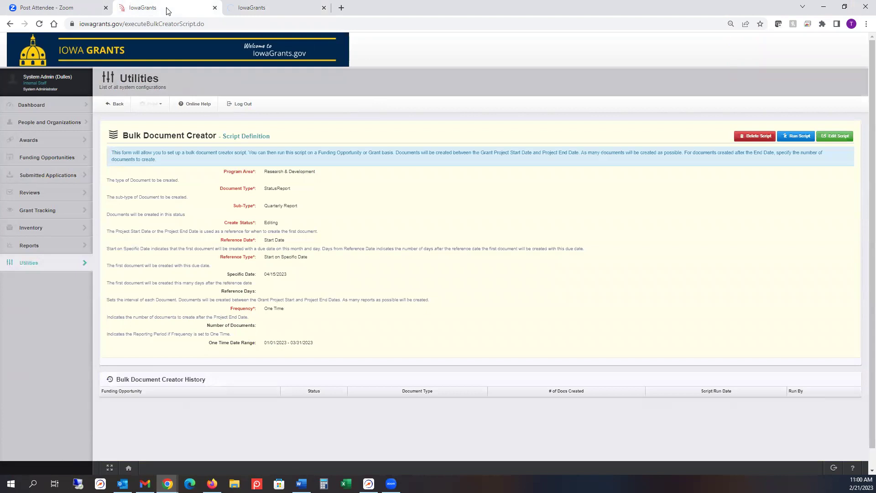
click(259, 9)
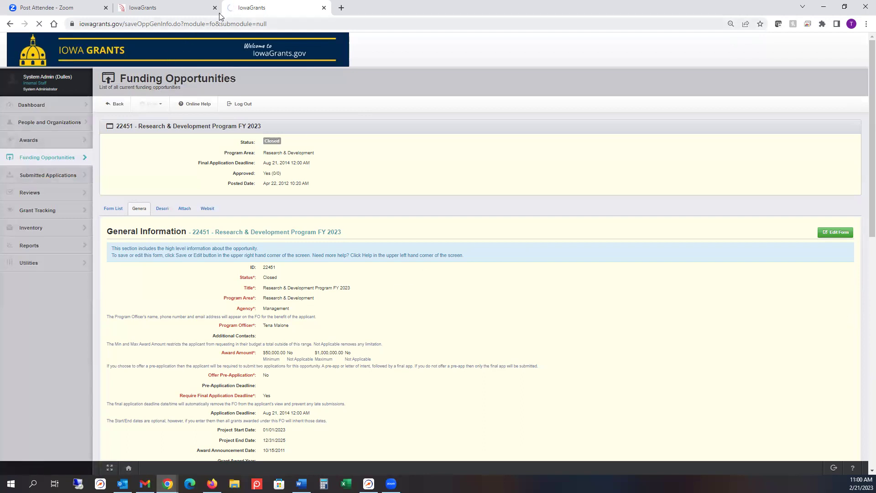
click(163, 13)
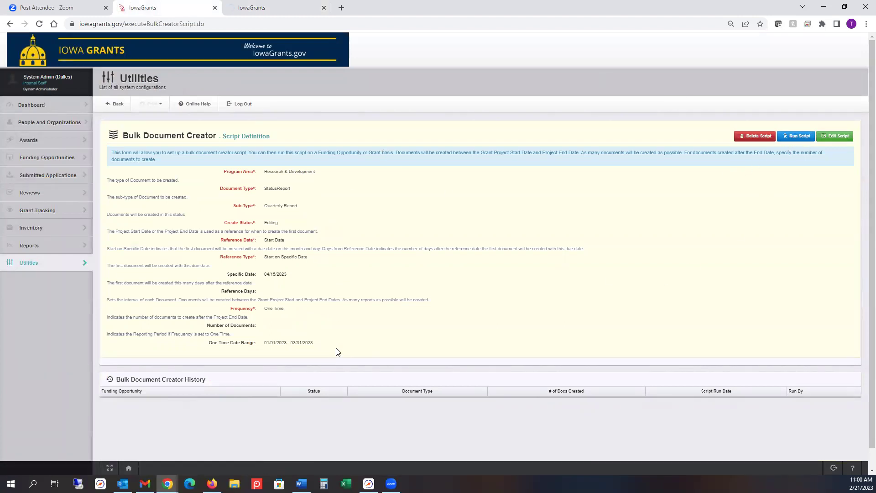
click(281, 6)
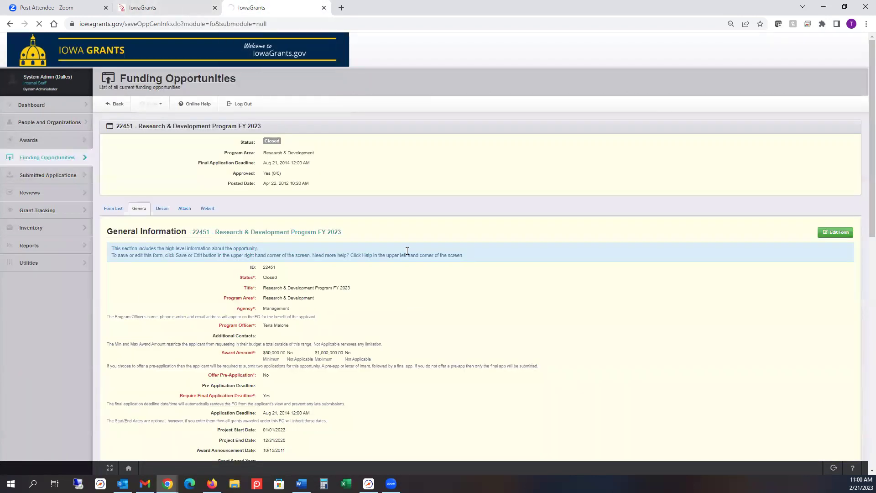